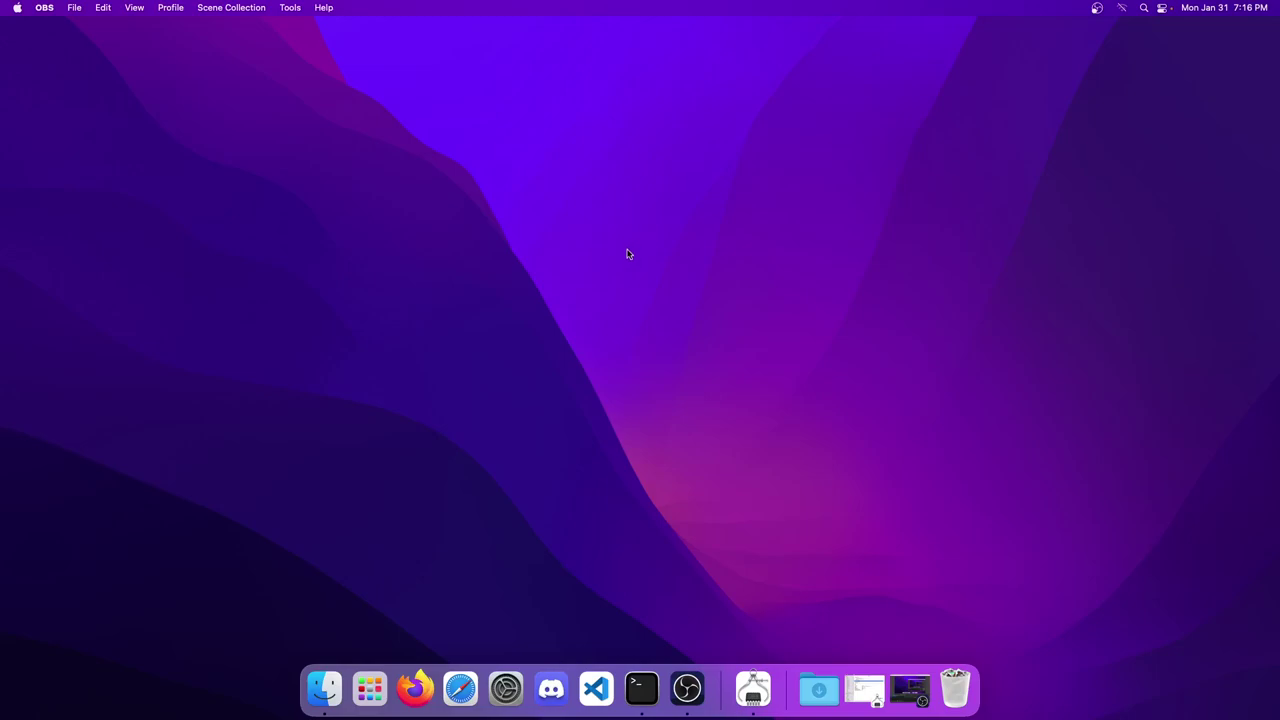
Step: Launch Firefox and load the openrgb.org website
{"action": "left_click", "coordinate": [418, 678]}
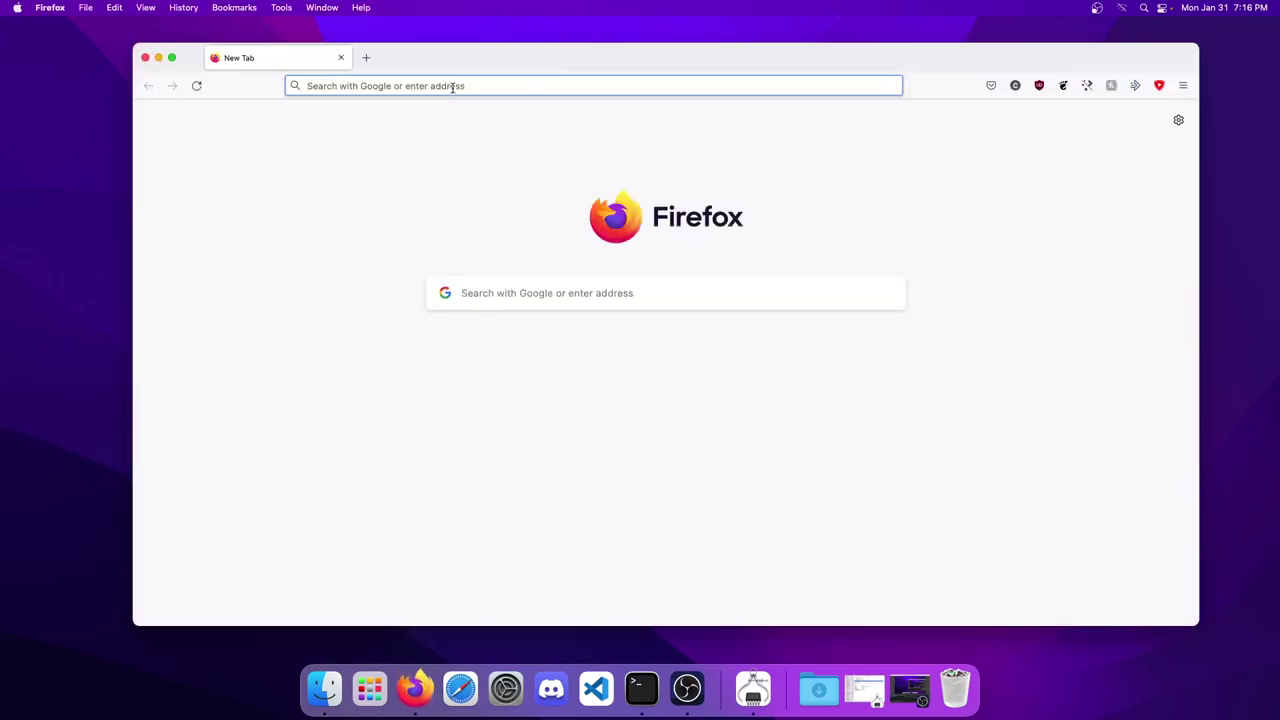
{"action": "type", "text": "openrgb.org"}
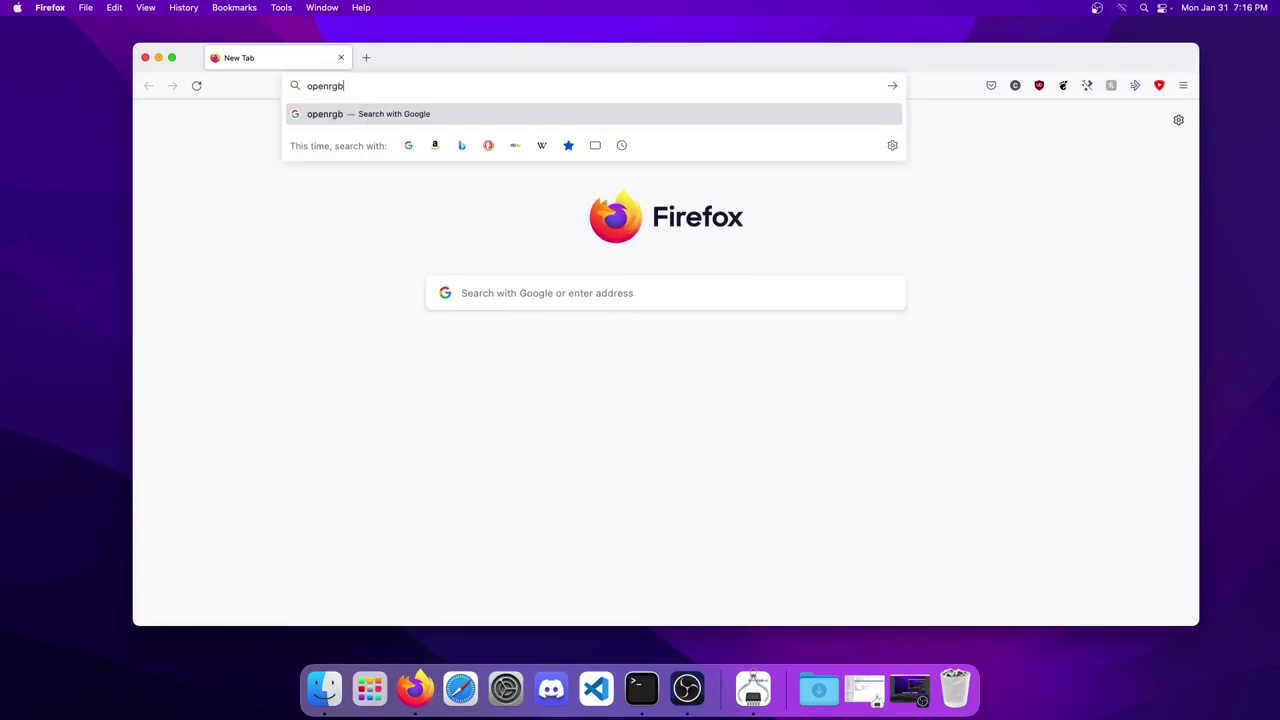
{"action": "key", "text": "Return"}
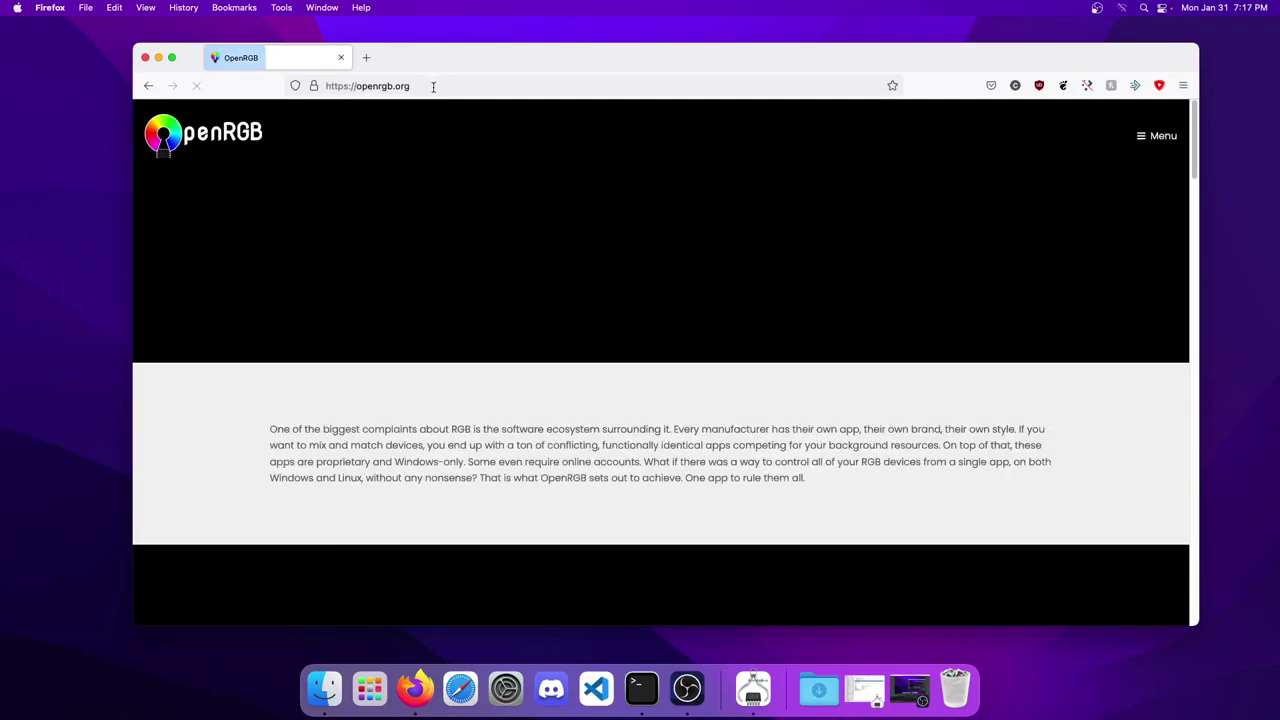
Step: Scroll to the downloads and get the OpenRGB 0.7 macOS Apple Silicon ARM64 zip
{"action": "scroll", "coordinate": [474, 168], "scroll_direction": "down", "scroll_amount": 5}
{"action": "scroll", "coordinate": [474, 168], "scroll_direction": "down", "scroll_amount": 15}
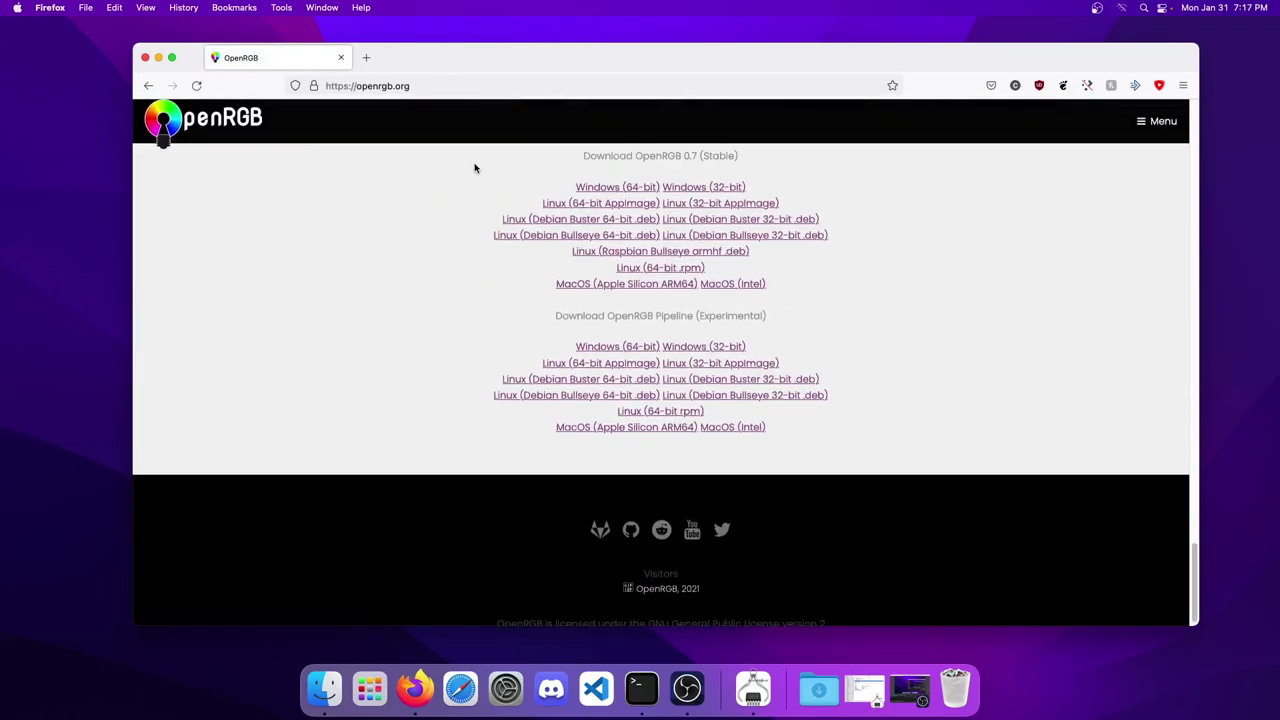
{"action": "scroll", "coordinate": [480, 170], "scroll_direction": "up", "scroll_amount": 1}
{"action": "left_click_drag", "start_coordinate": [577, 184], "coordinate": [746, 189]}
{"action": "scroll", "coordinate": [747, 190], "scroll_direction": "up", "scroll_amount": 1}
{"action": "left_click", "coordinate": [772, 195]}
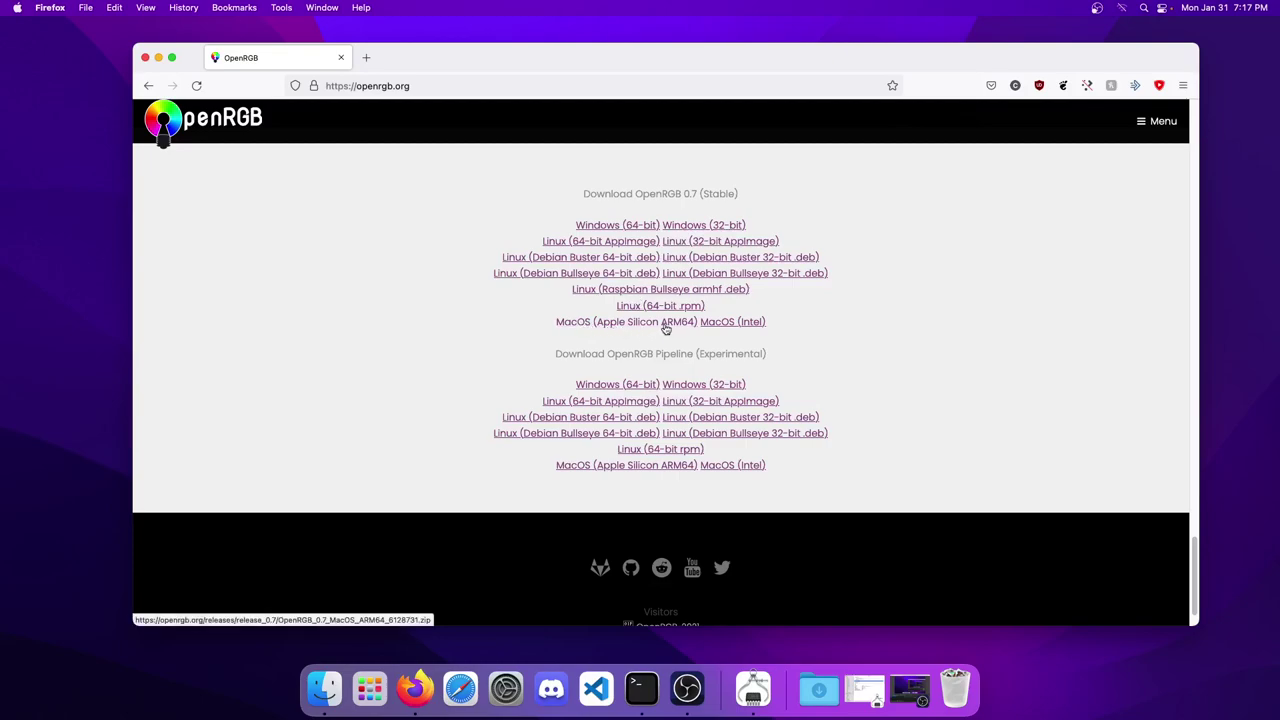
{"action": "left_click", "coordinate": [629, 324]}
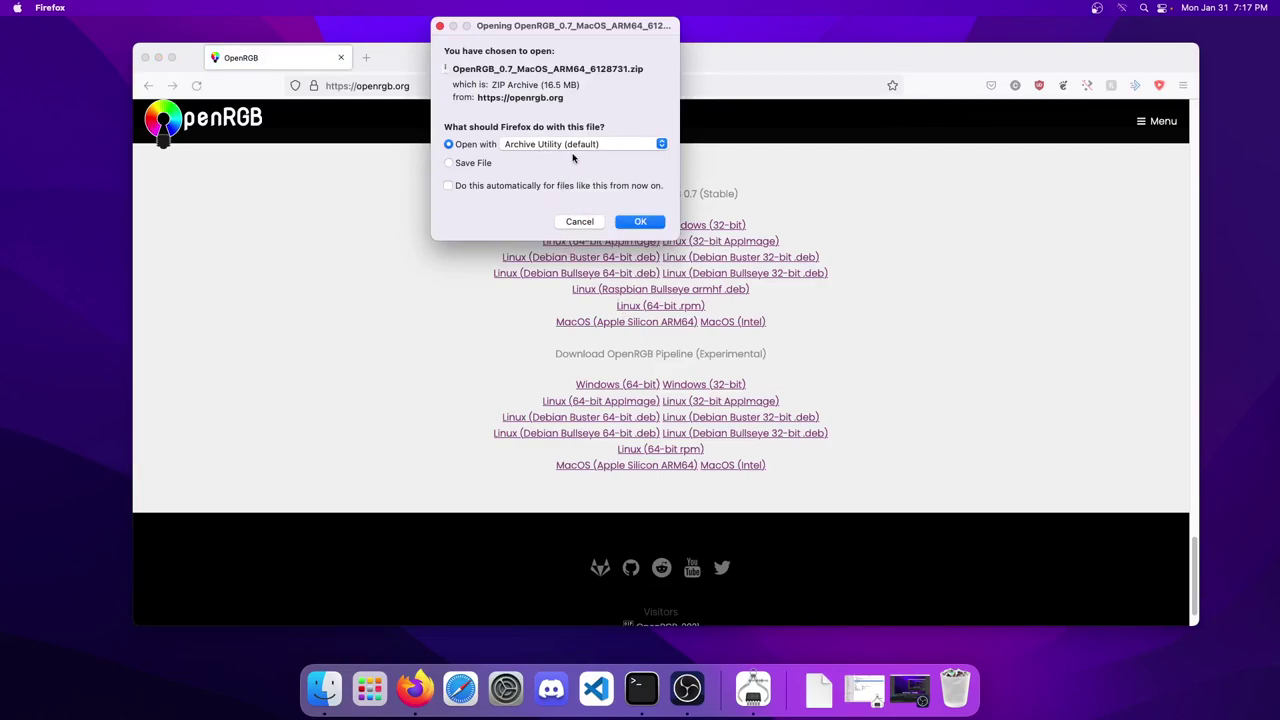
Step: Extract the zip with Archive Utility and move the OpenRGB app into Applications
{"action": "left_click", "coordinate": [640, 222]}
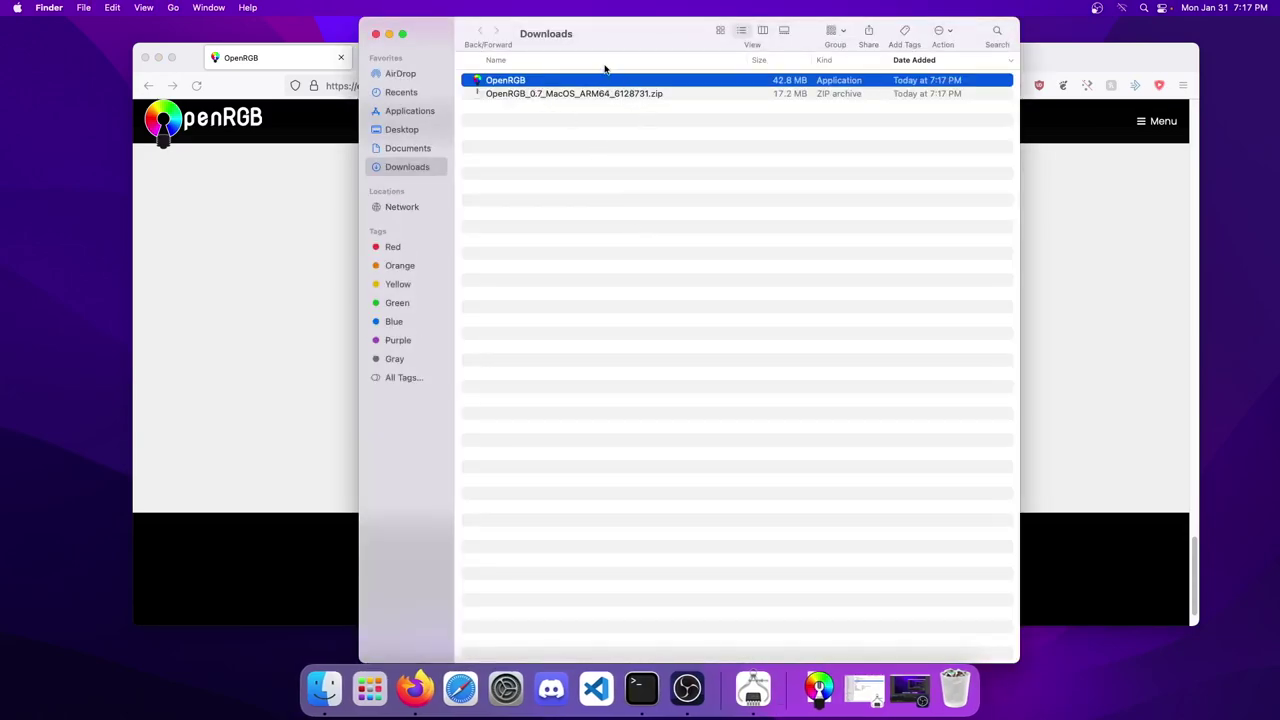
{"action": "left_click", "coordinate": [515, 96]}
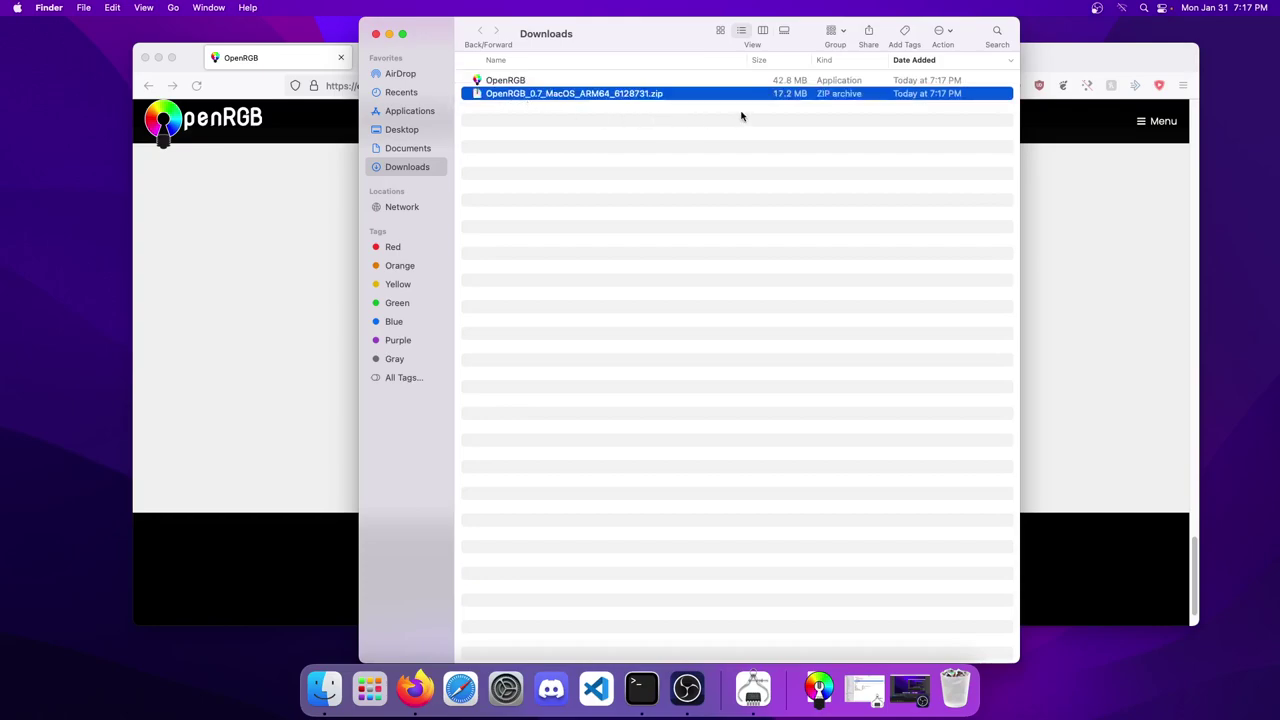
{"action": "left_click", "coordinate": [521, 84]}
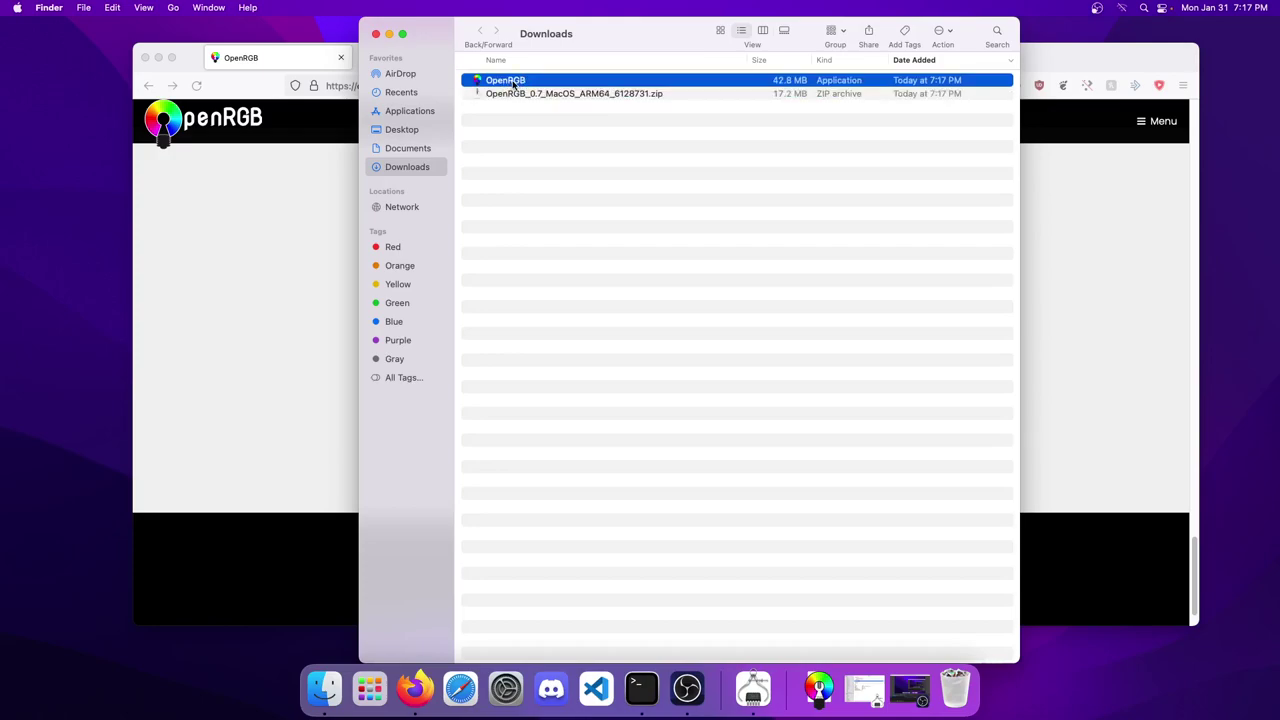
{"action": "left_click_drag", "start_coordinate": [513, 86], "coordinate": [416, 114]}
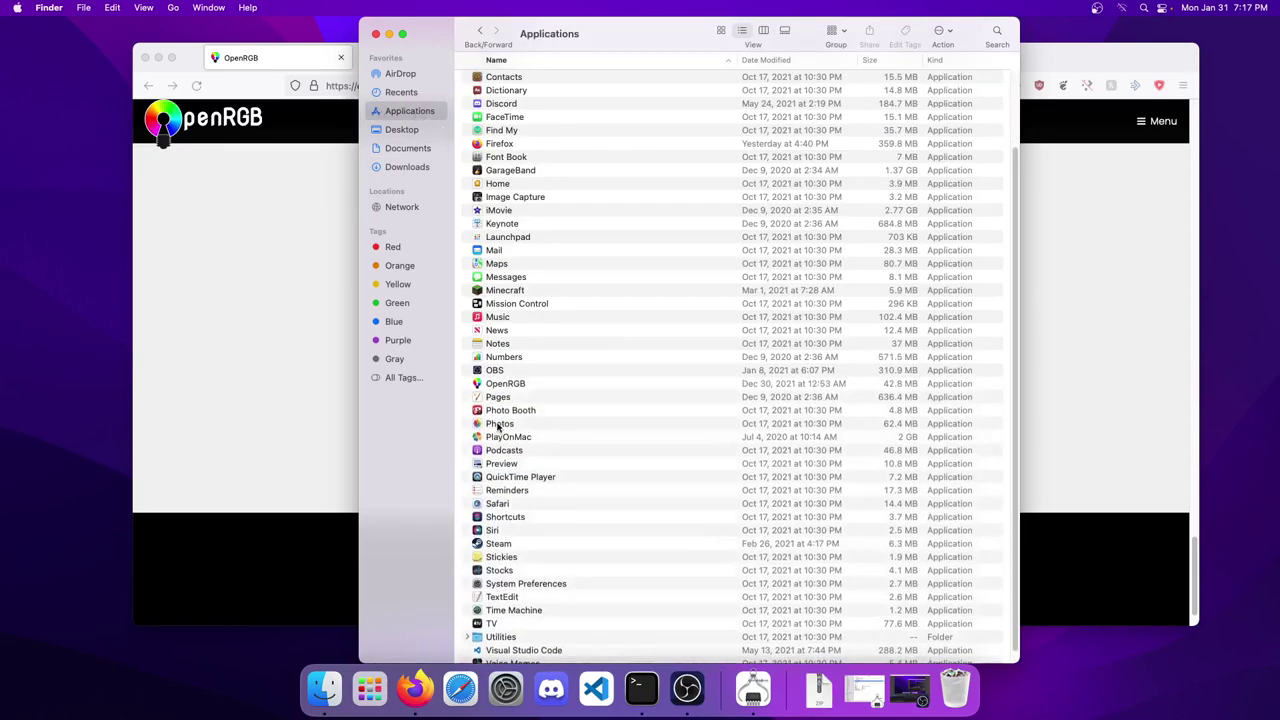
Step: Close Firefox, launch OpenRGB from Applications, and approve the internet-download security warning
{"action": "left_click", "coordinate": [144, 60]}
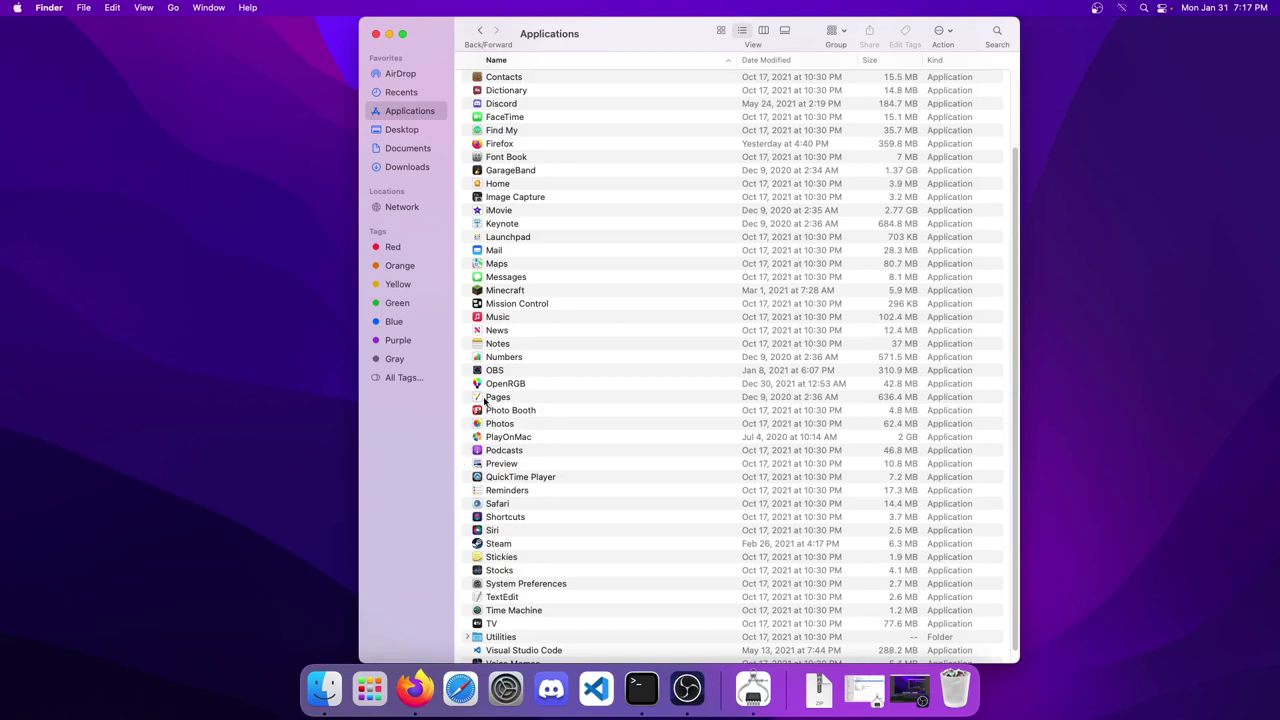
{"action": "left_click", "coordinate": [502, 384]}
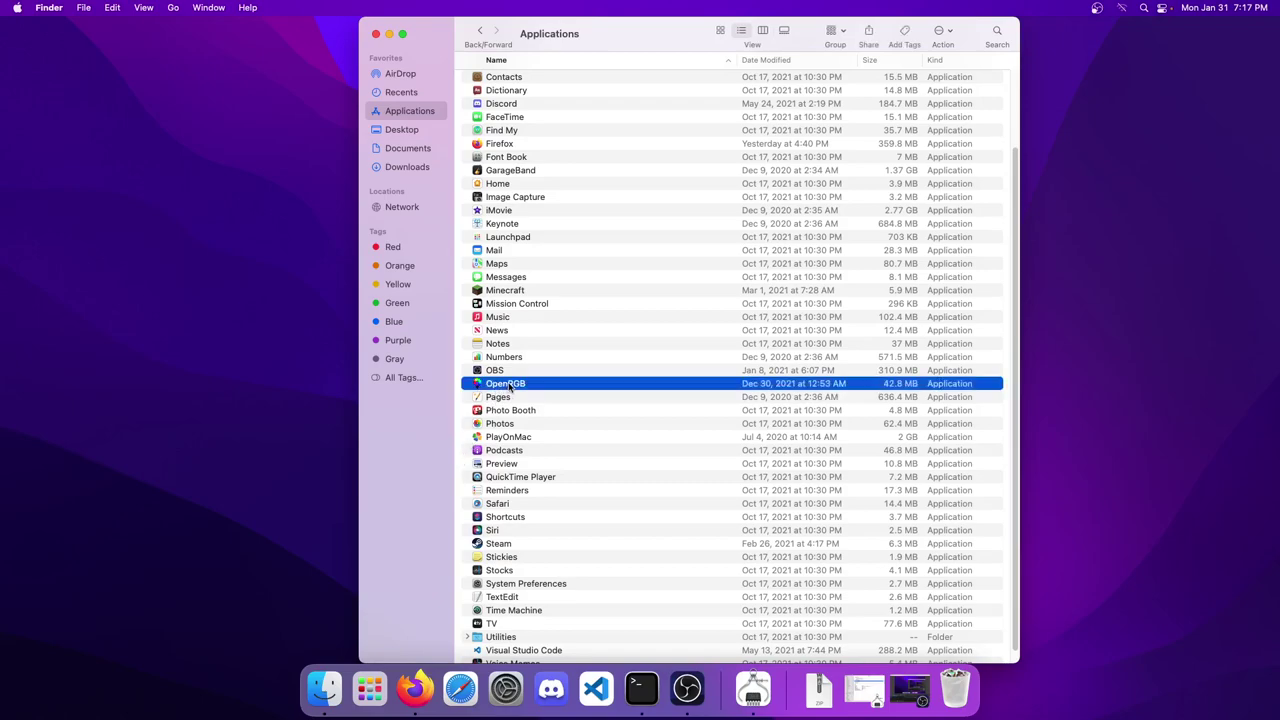
{"action": "double_click", "coordinate": [510, 388]}
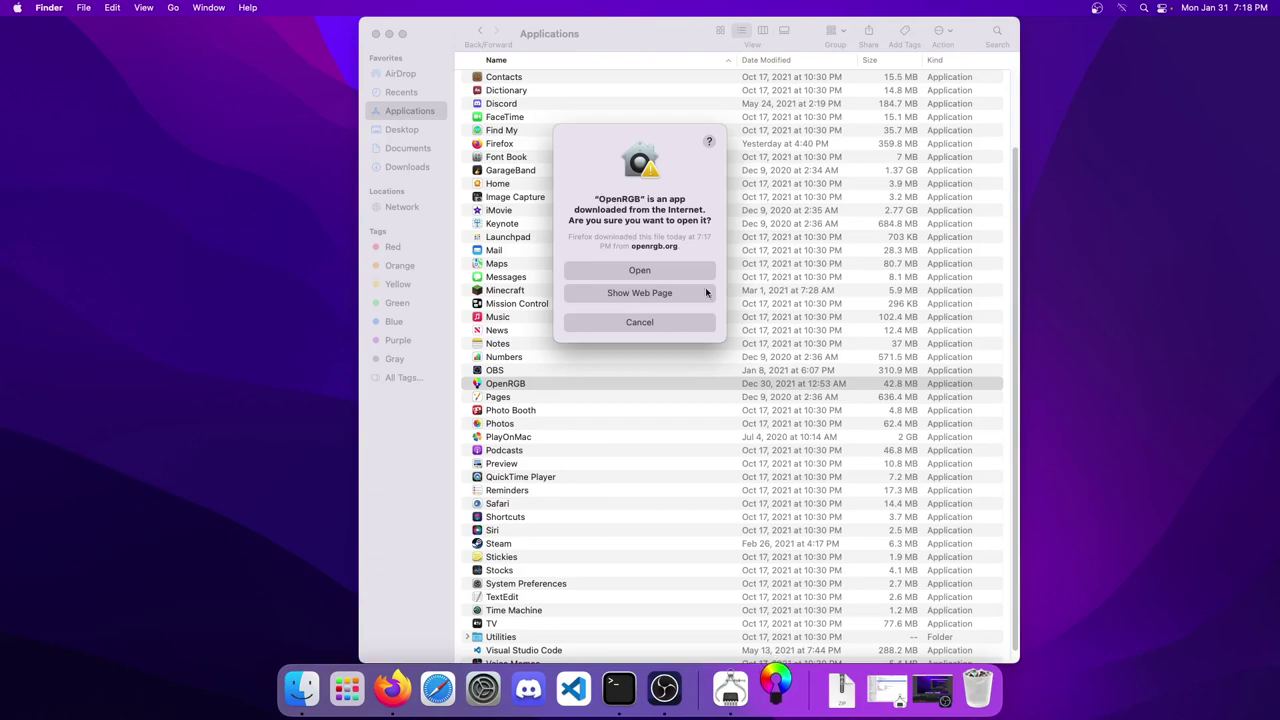
{"action": "left_click", "coordinate": [627, 271]}
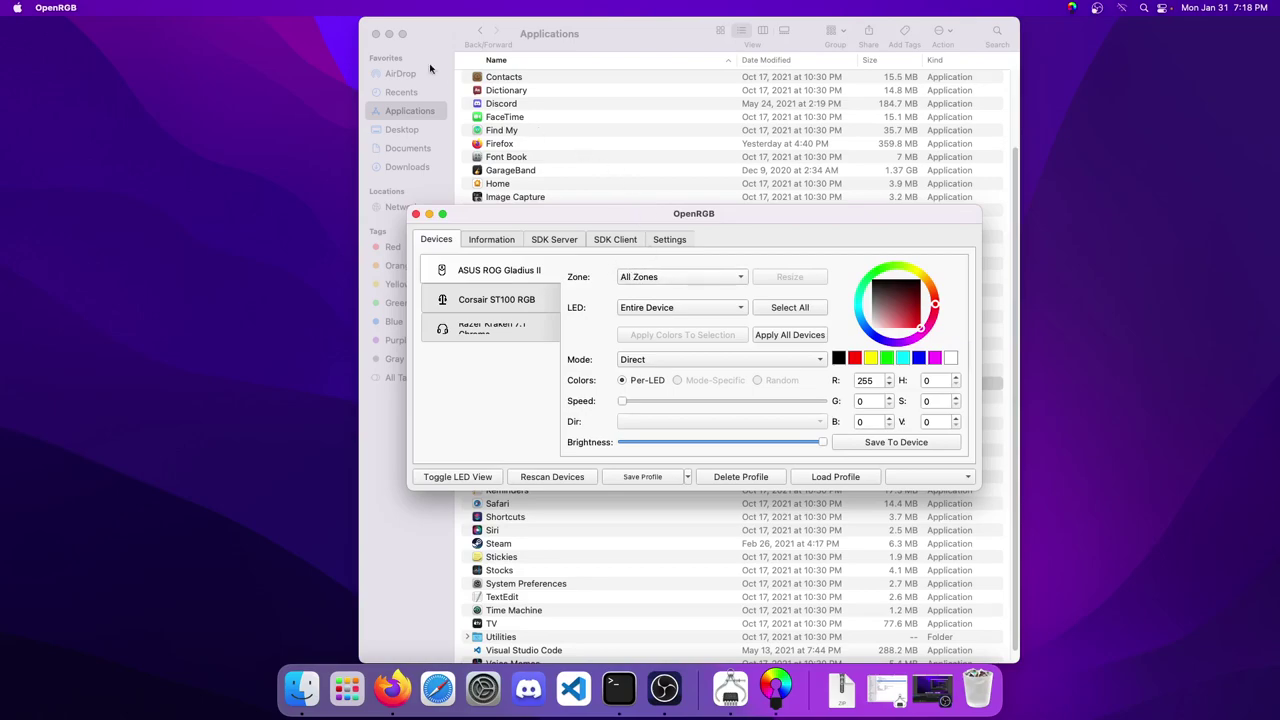
Step: Minimize Finder, switch OBS to Scene 2 with the camera, then minimize OBS
{"action": "left_click", "coordinate": [378, 33]}
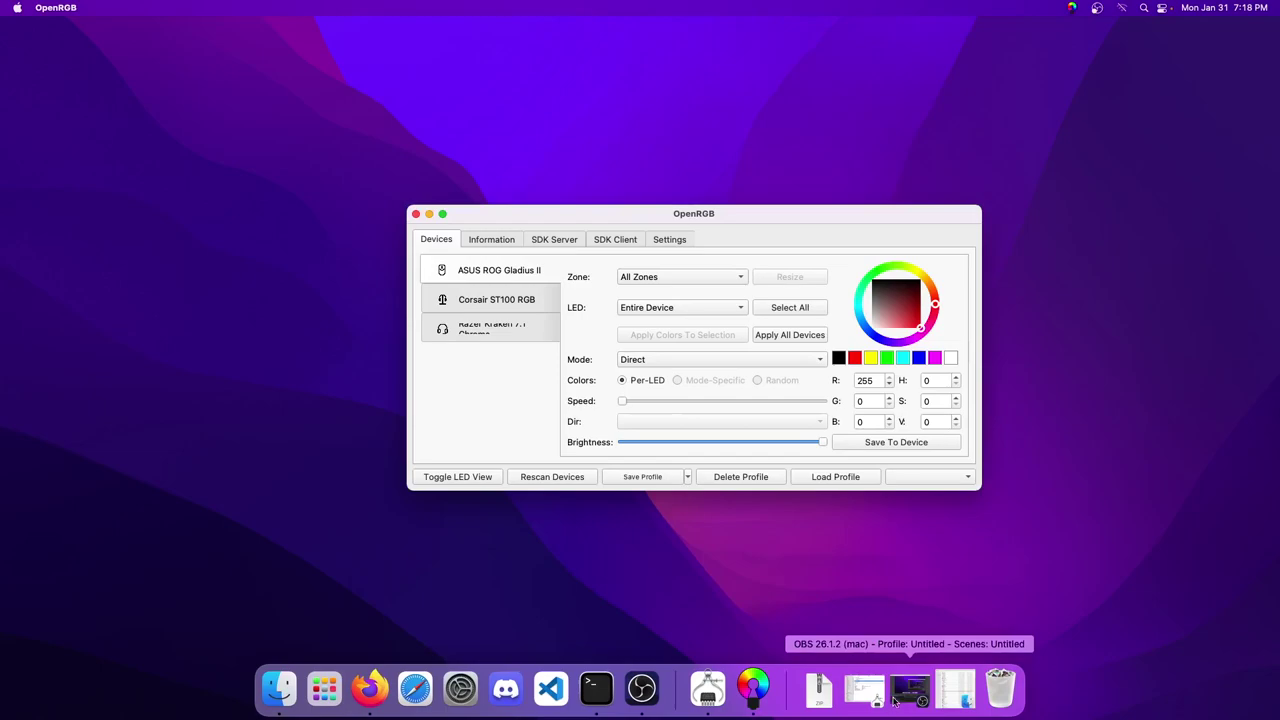
{"action": "left_click", "coordinate": [893, 692]}
{"action": "key", "text": "Down"}
{"action": "key", "text": "Down"}
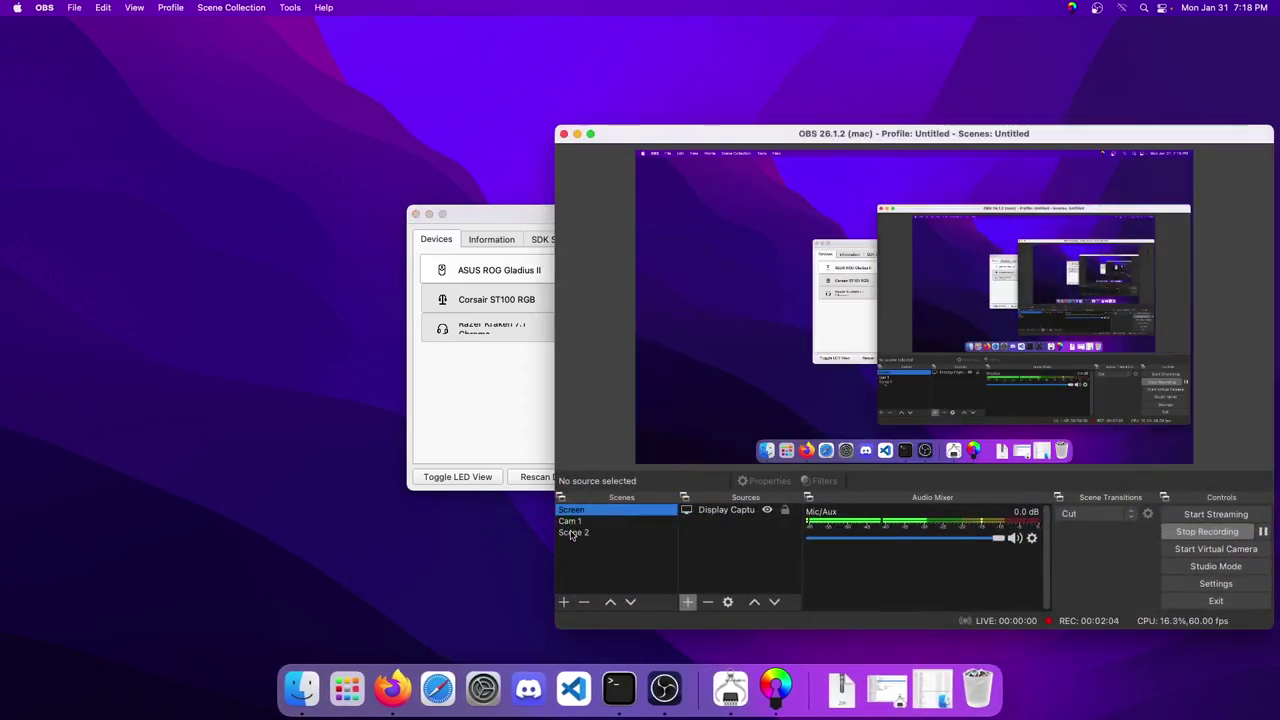
{"action": "left_click", "coordinate": [577, 133]}
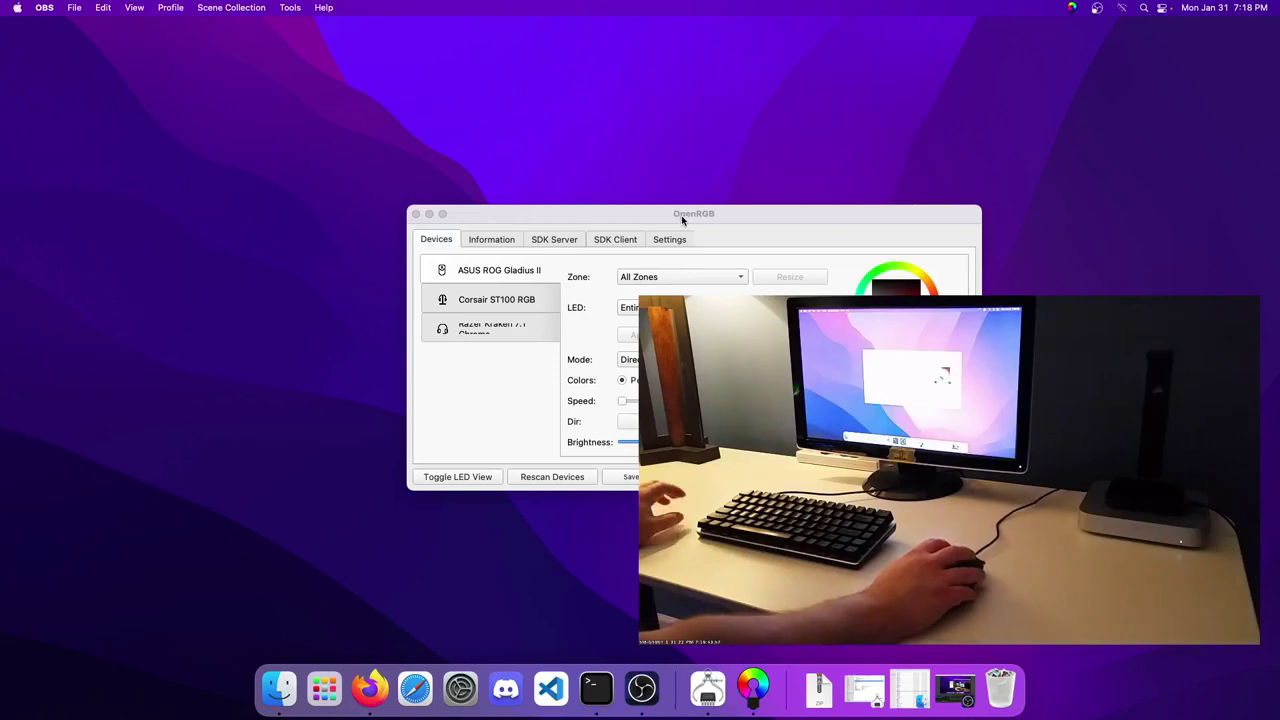
Step: Add a new OpenRGB QMK Protocol device entry named 'SonixQMK AK33'
{"action": "left_click", "coordinate": [660, 241]}
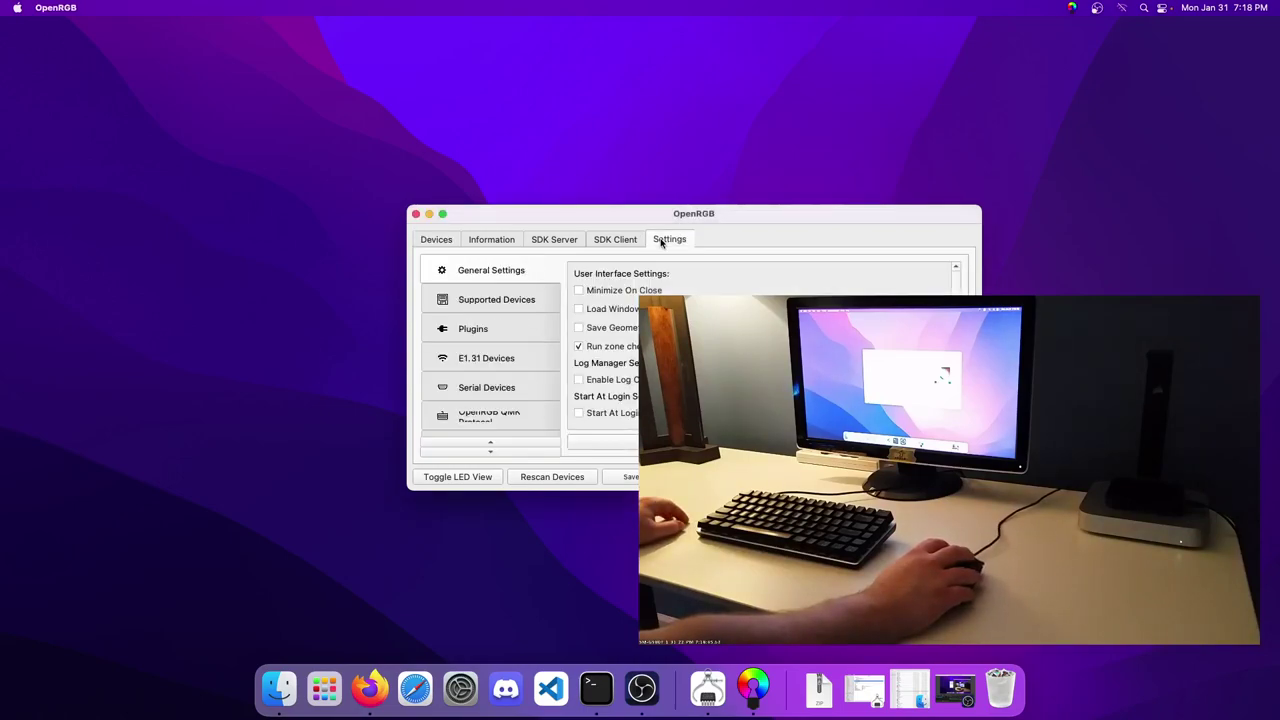
{"action": "left_click", "coordinate": [464, 419]}
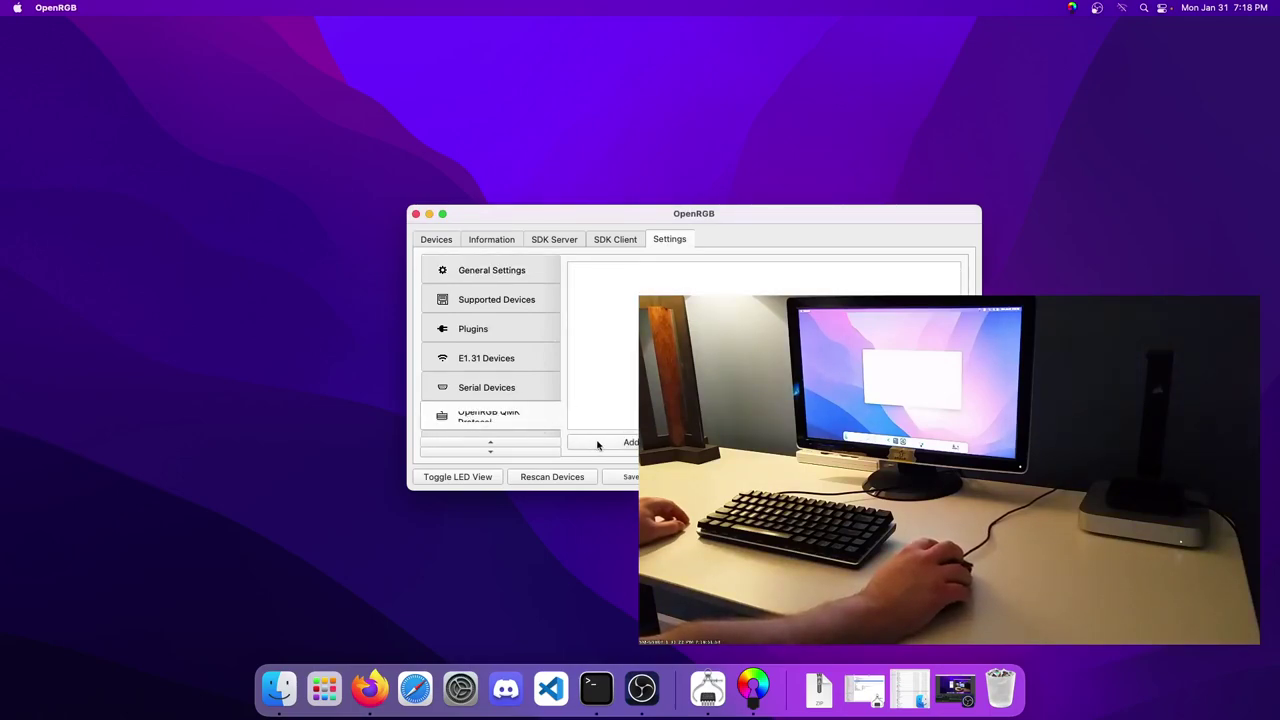
{"action": "left_click", "coordinate": [630, 442]}
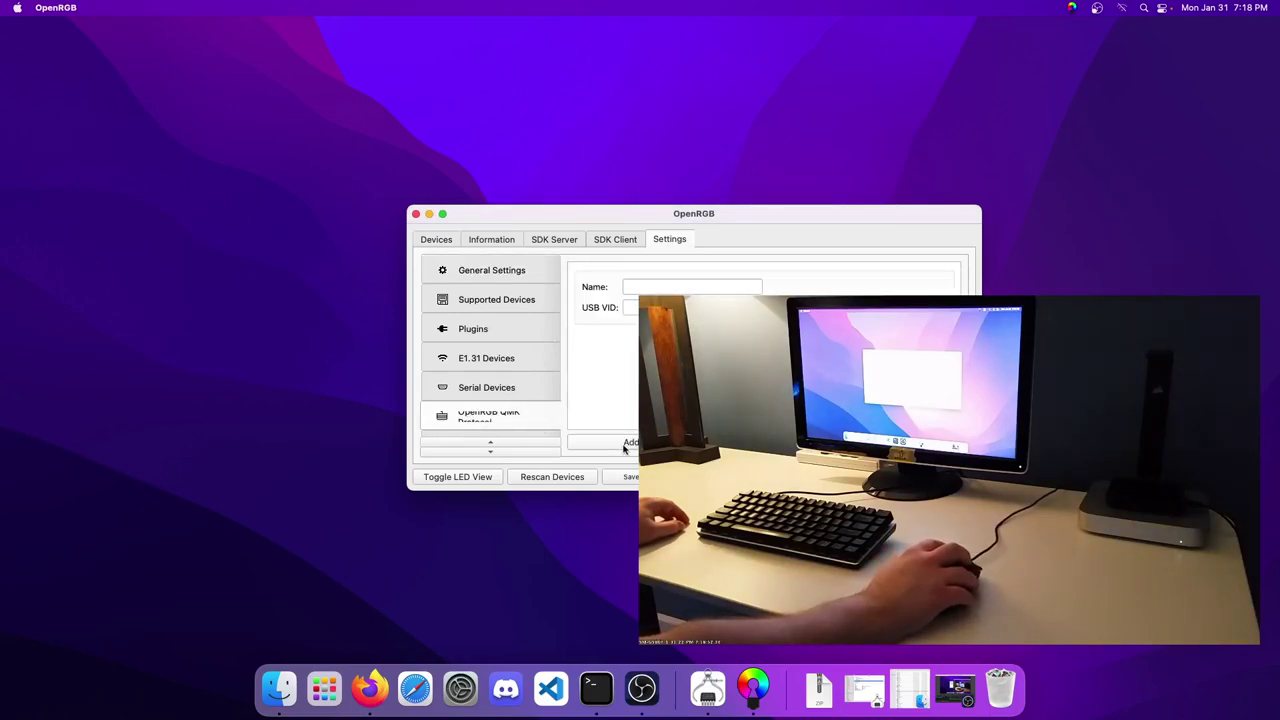
{"action": "left_click", "coordinate": [651, 288]}
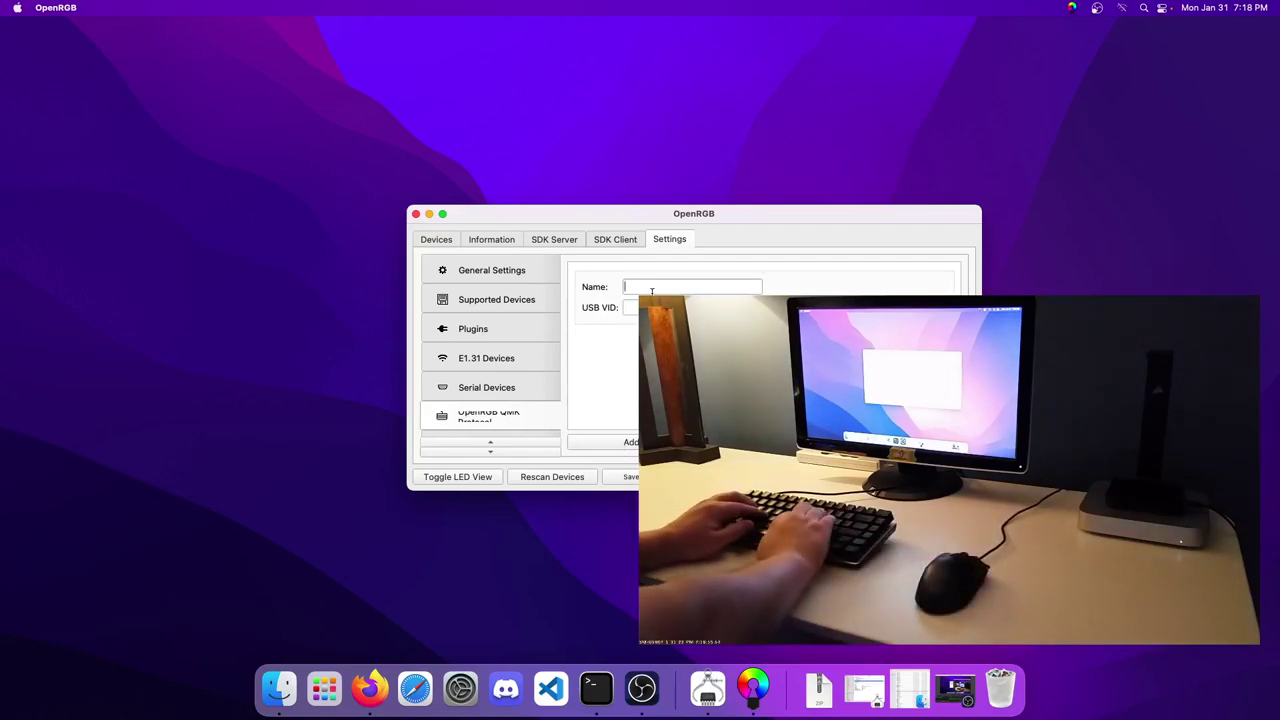
{"action": "type", "text": "SonixQMK AK33"}
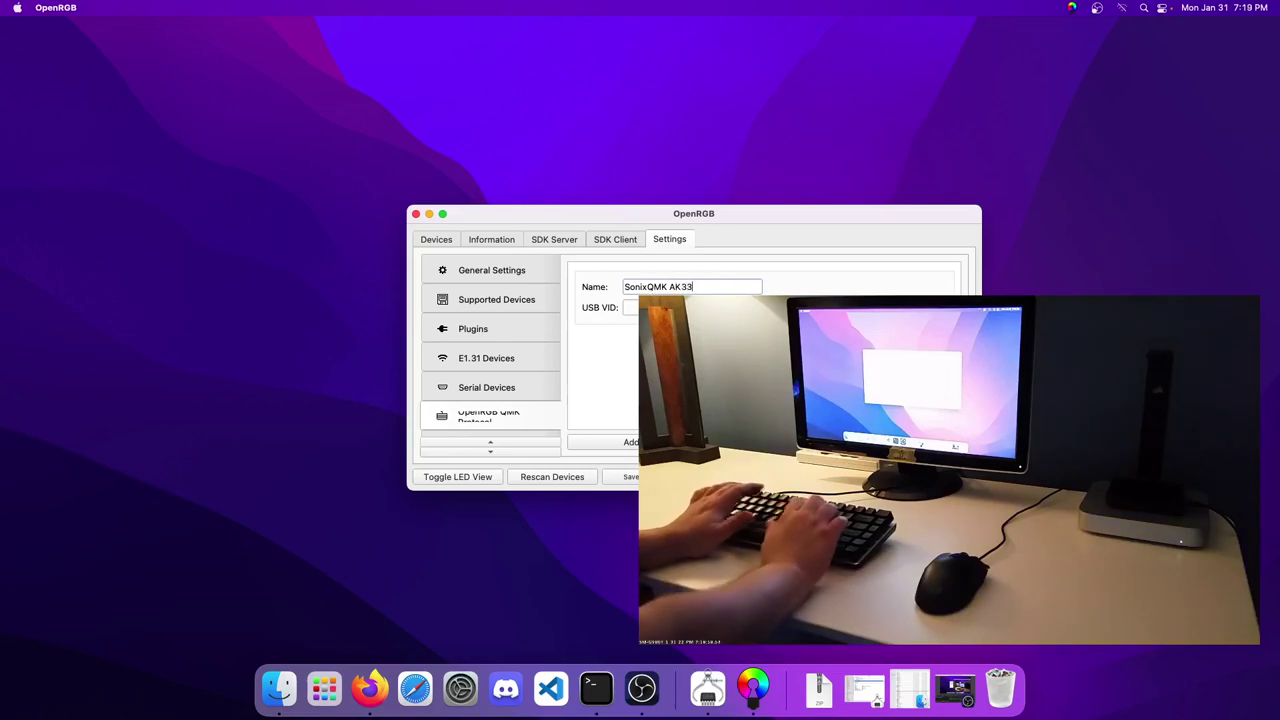
Step: Look up the AK33's vendor ID in System Information and enter 0C4 as USB VID
{"action": "left_click", "coordinate": [650, 308]}
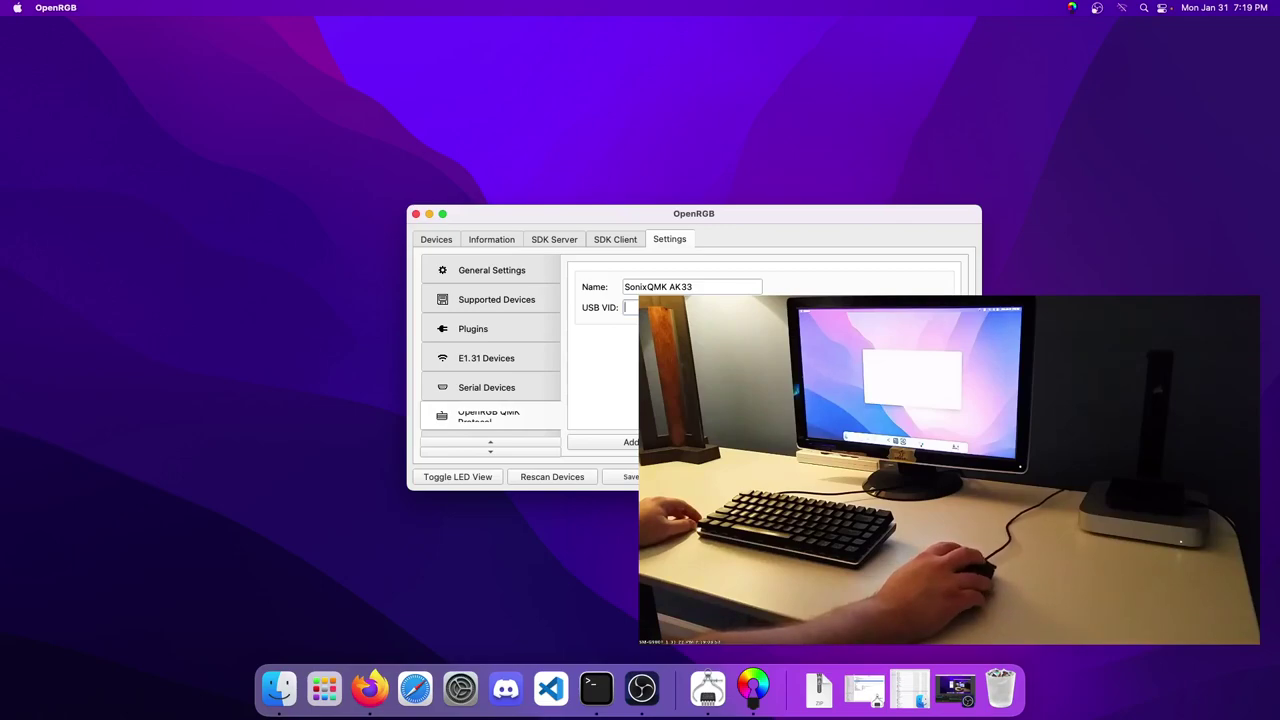
{"action": "left_click", "coordinate": [707, 688]}
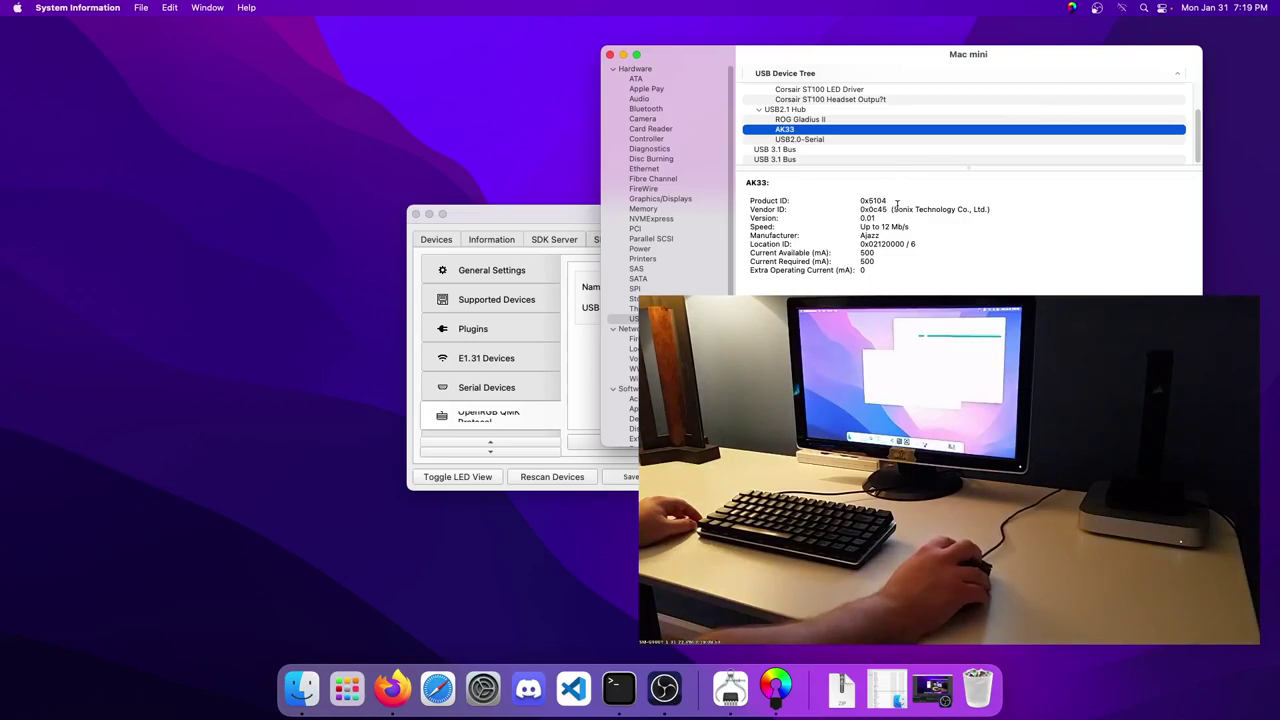
{"action": "left_click", "coordinate": [609, 55]}
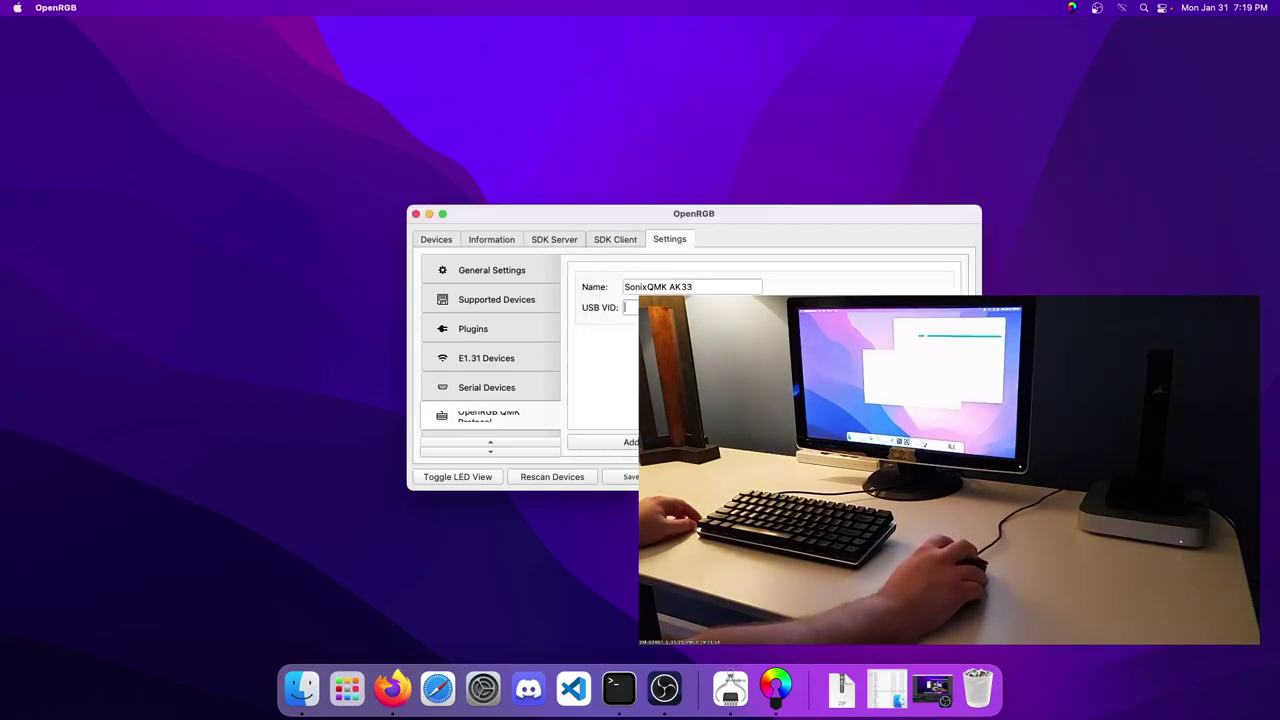
{"action": "type", "text": "0"}
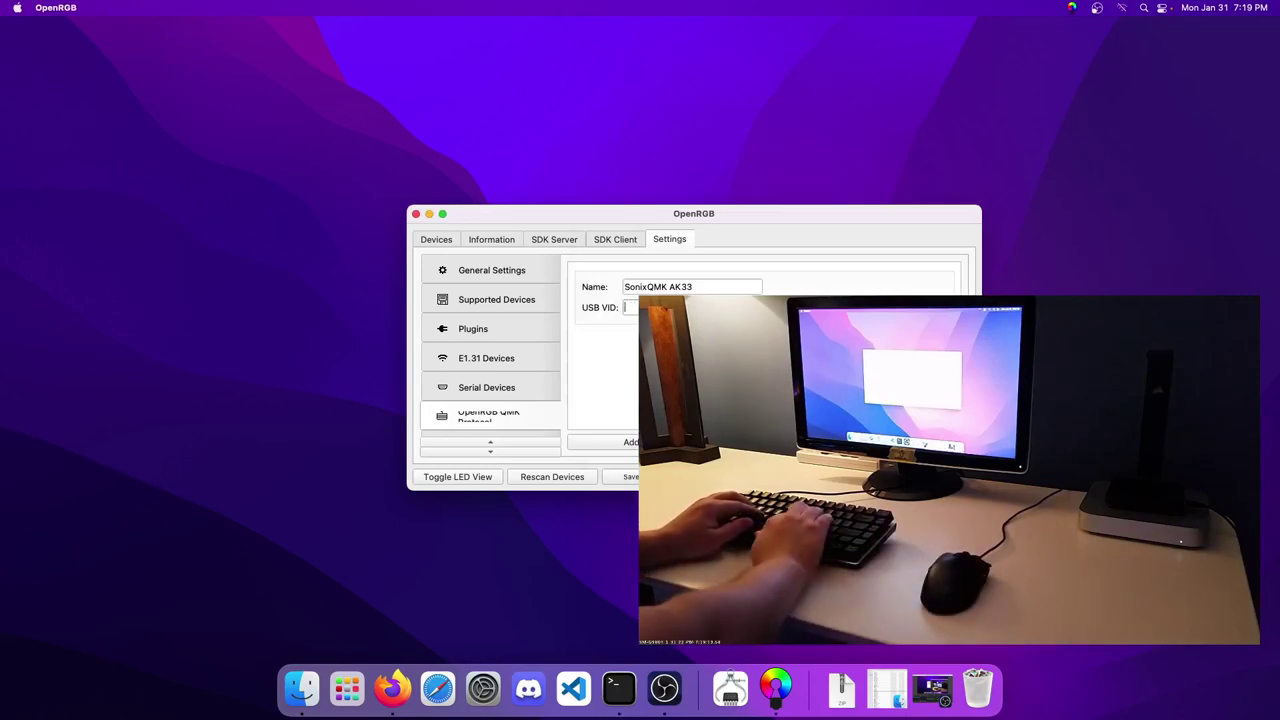
{"action": "type", "text": "C4"}
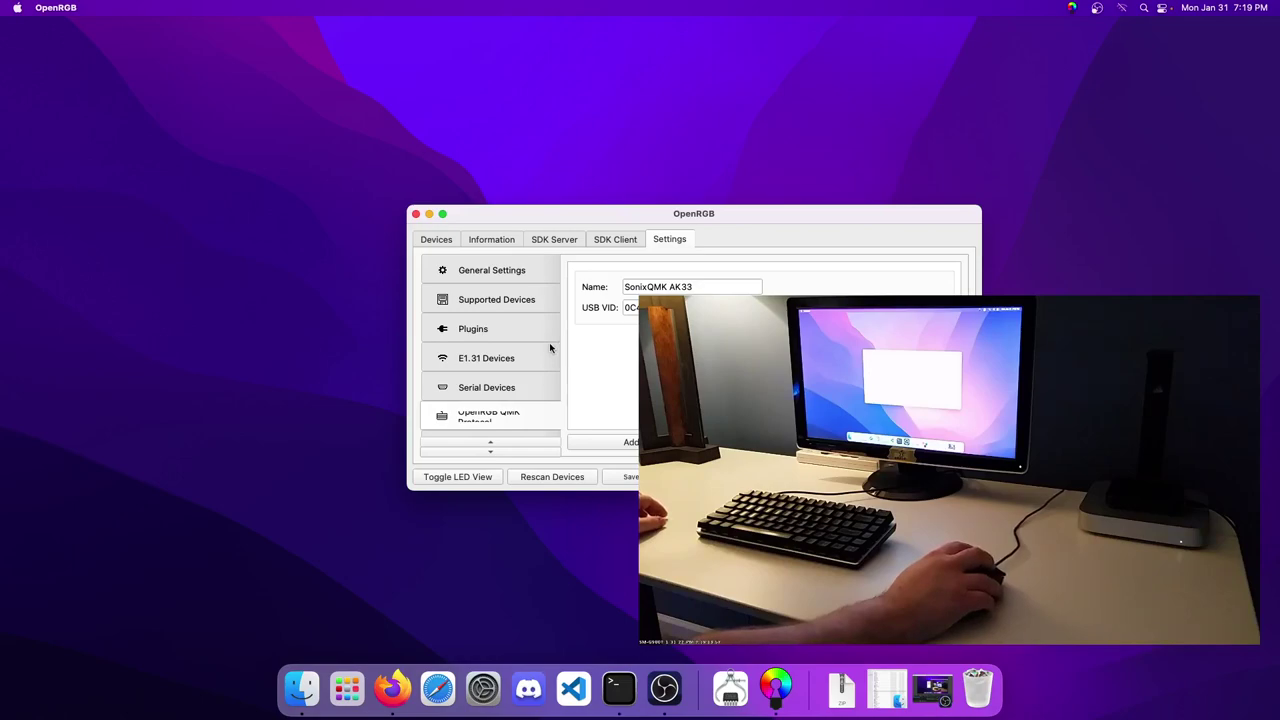
Step: Add a new Serial Devices entry and name it 'LED Strip'
{"action": "left_click", "coordinate": [500, 389]}
{"action": "left_click", "coordinate": [630, 442]}
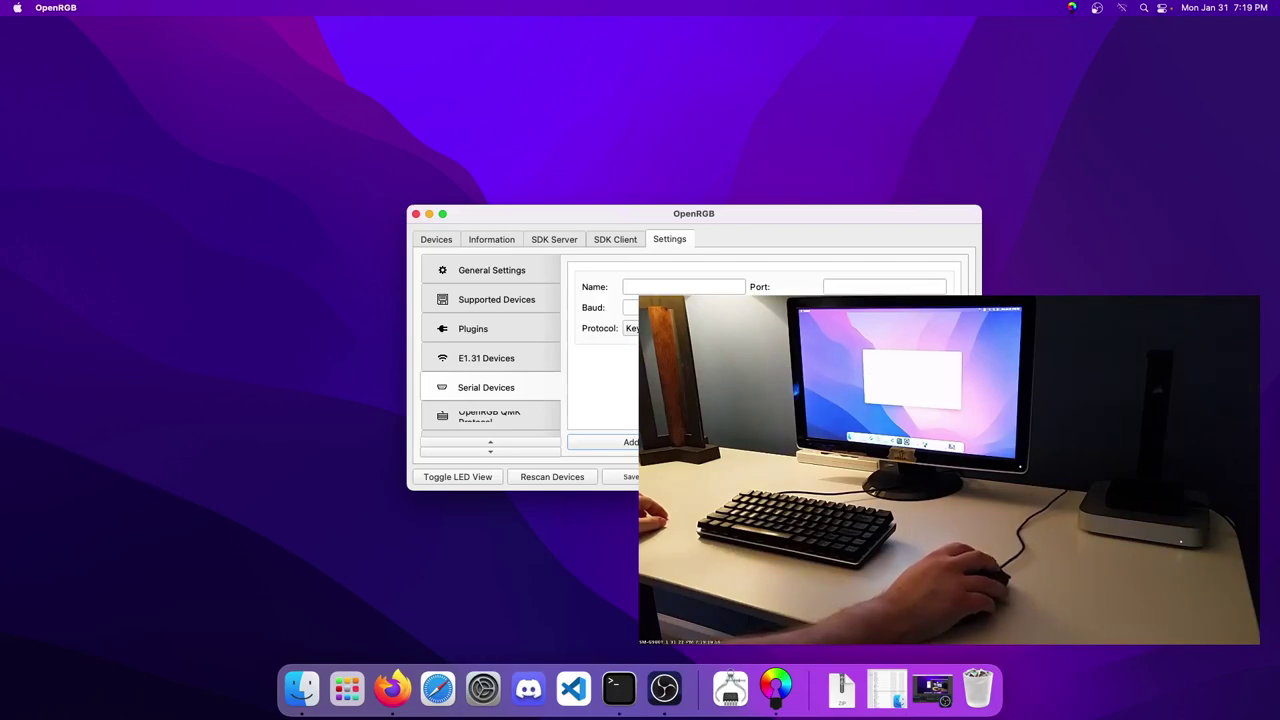
{"action": "left_click", "coordinate": [665, 286]}
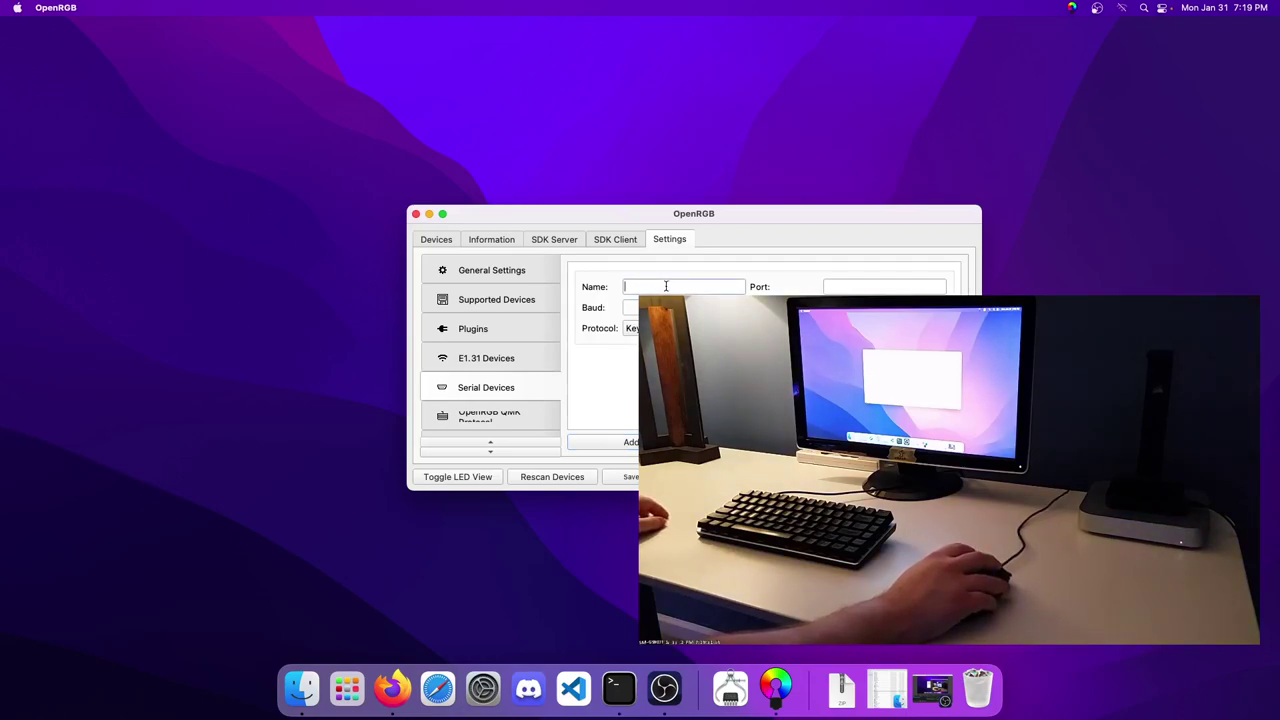
{"action": "type", "text": "LED St"}
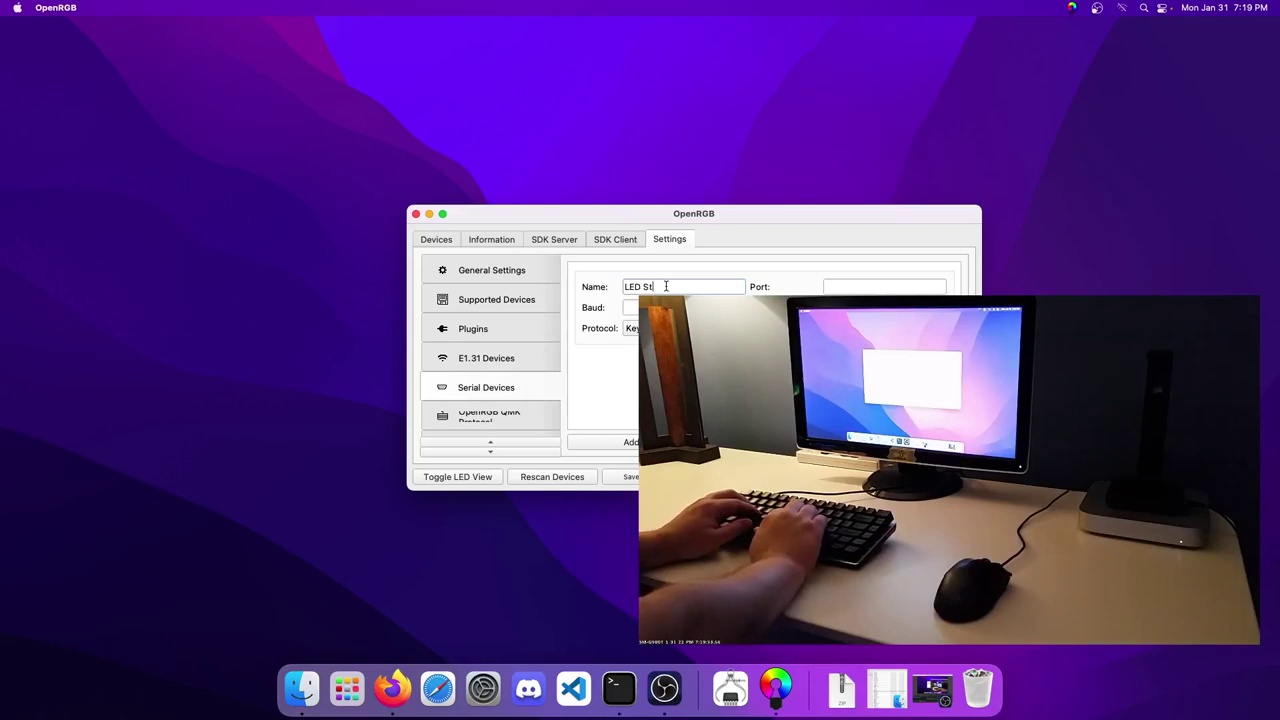
{"action": "type", "text": "rip"}
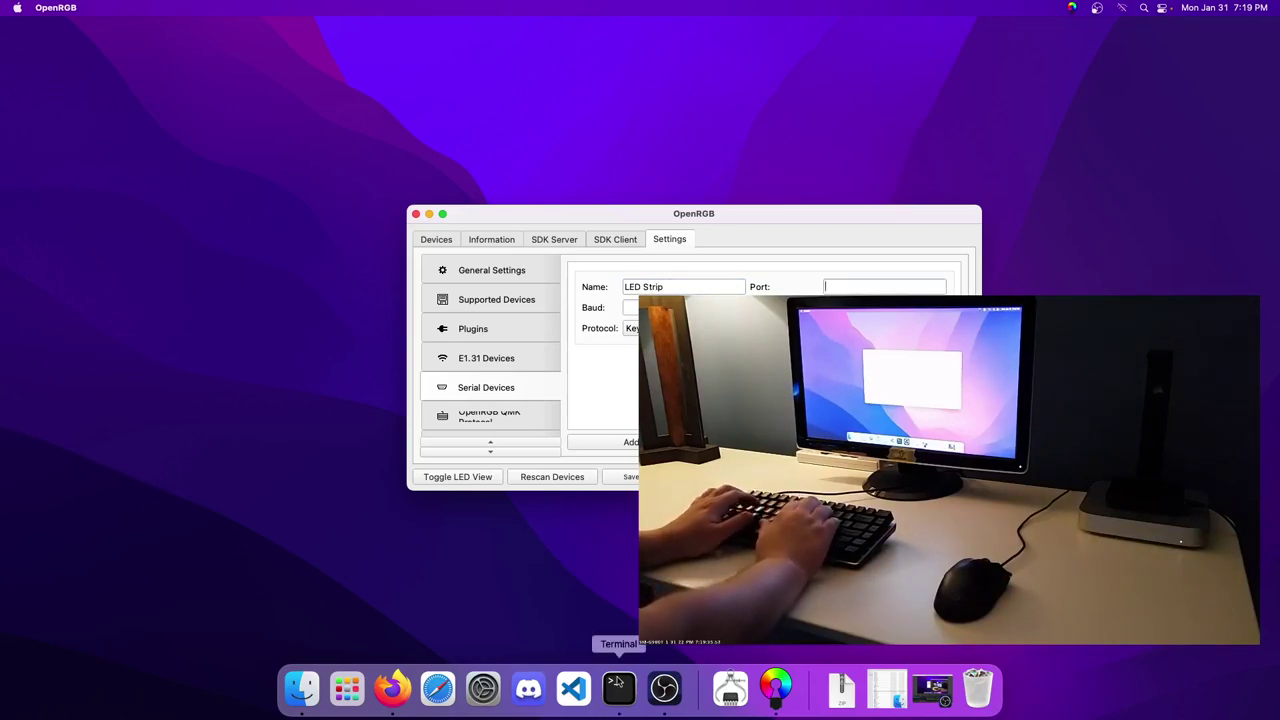
Step: Run 'ls /dev | grep tty' in Terminal and select the tty.usbserial-2110 port name
{"action": "left_click", "coordinate": [617, 683]}
{"action": "type", "text": "ls "}
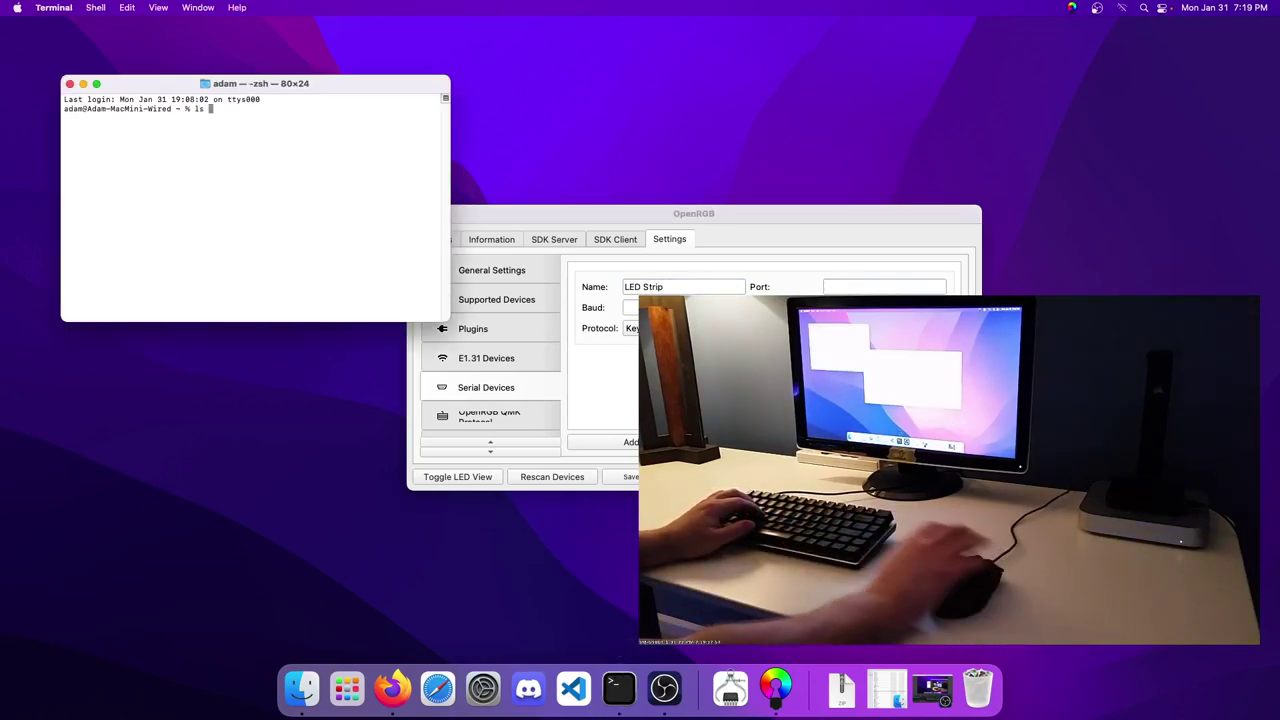
{"action": "type", "text": "/dev | grep "}
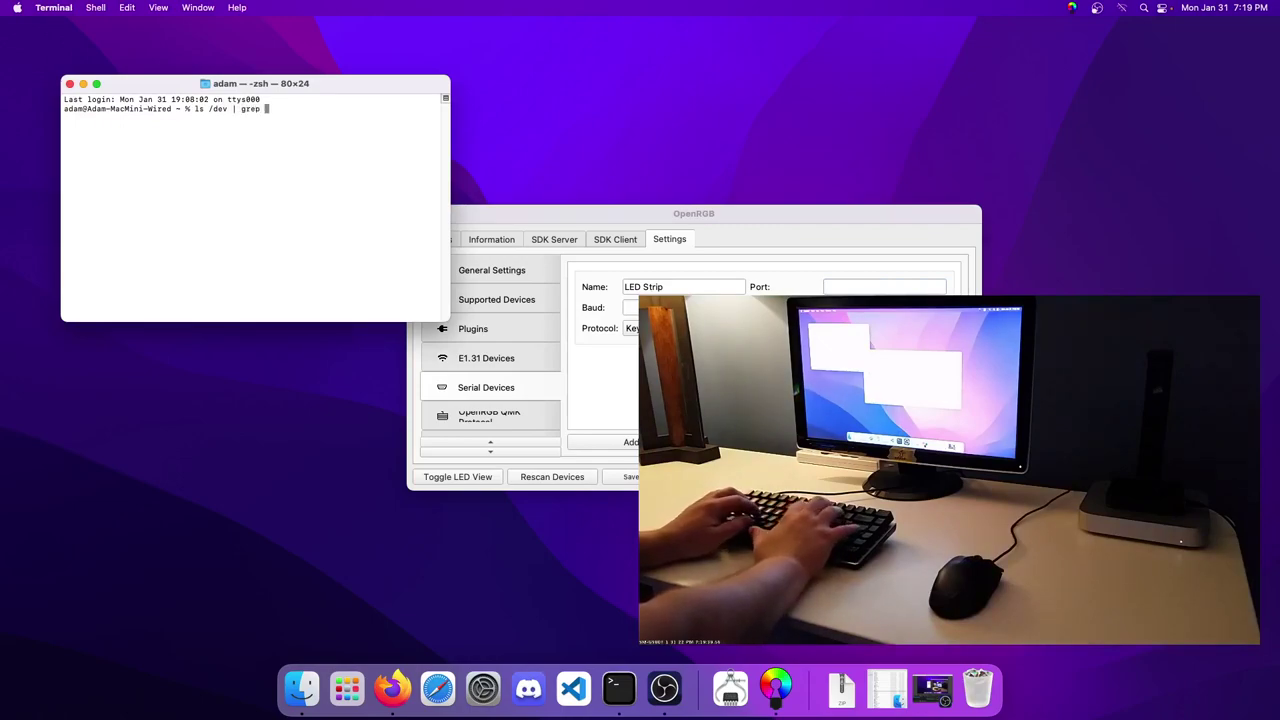
{"action": "type", "text": "tty"}
{"action": "key", "text": "Return"}
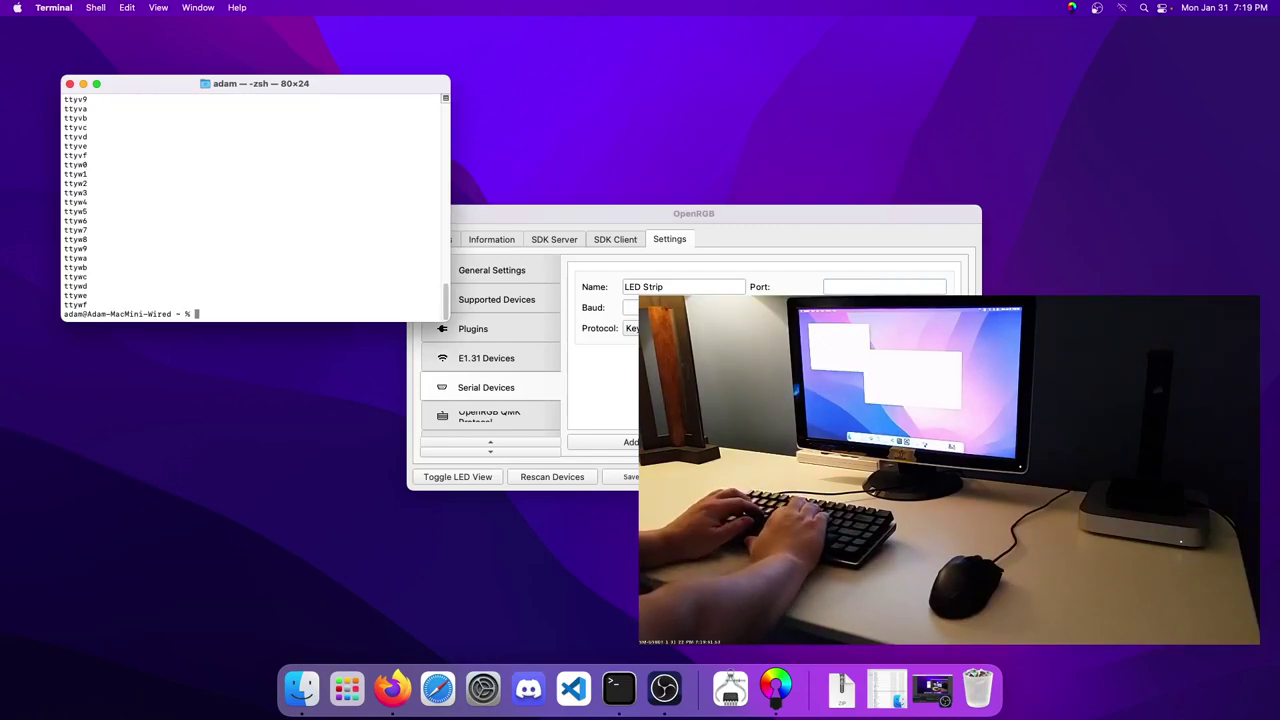
{"action": "scroll", "coordinate": [183, 214], "scroll_direction": "up", "scroll_amount": 10}
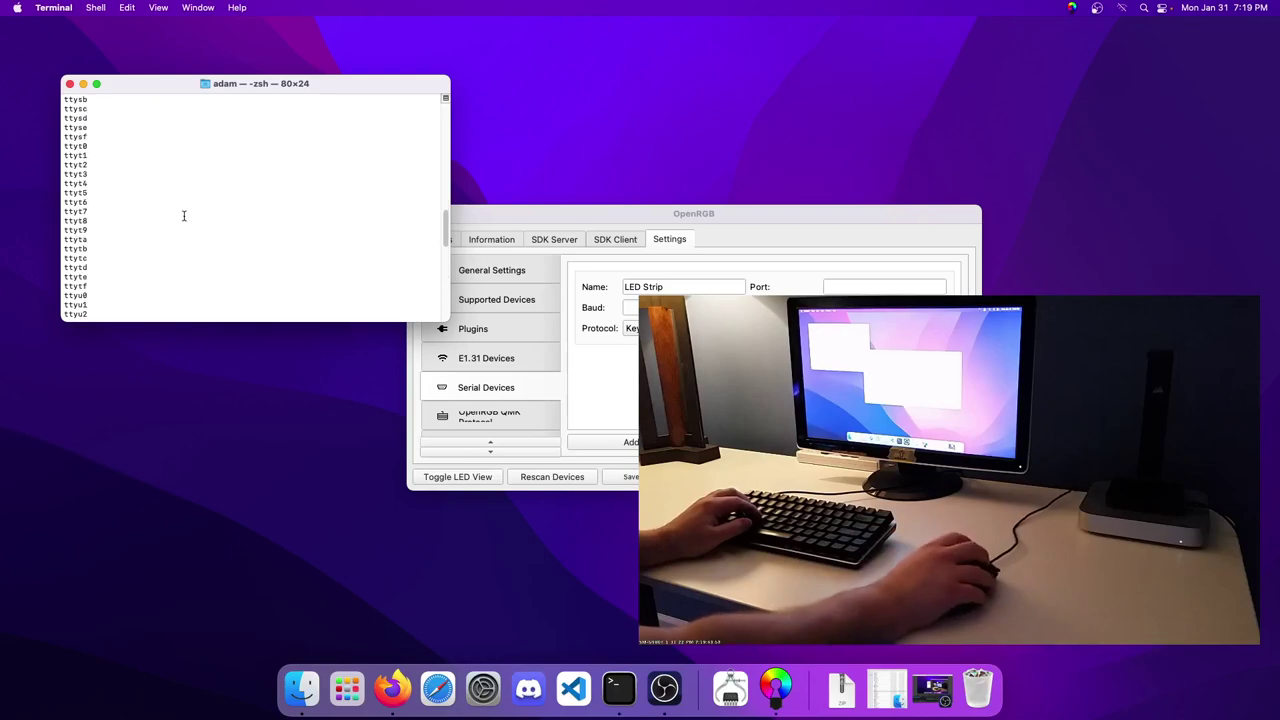
{"action": "scroll", "coordinate": [183, 215], "scroll_direction": "up", "scroll_amount": 10}
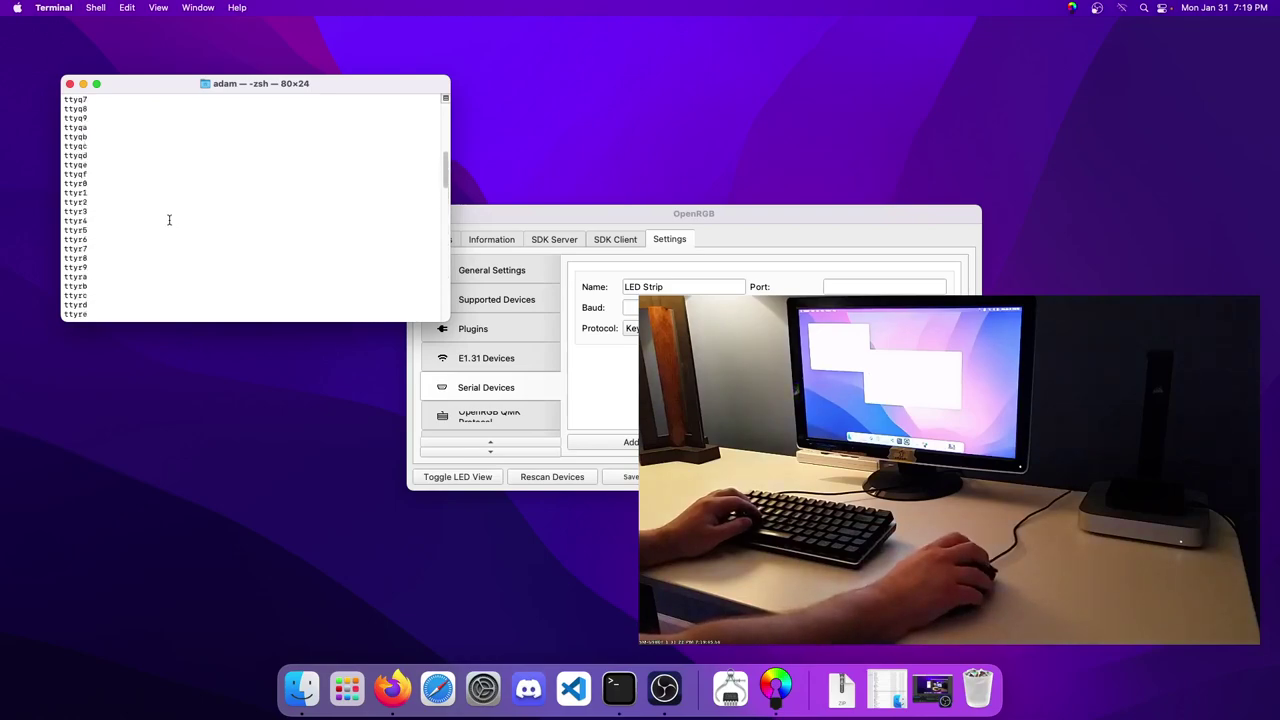
{"action": "scroll", "coordinate": [169, 218], "scroll_direction": "up", "scroll_amount": 5}
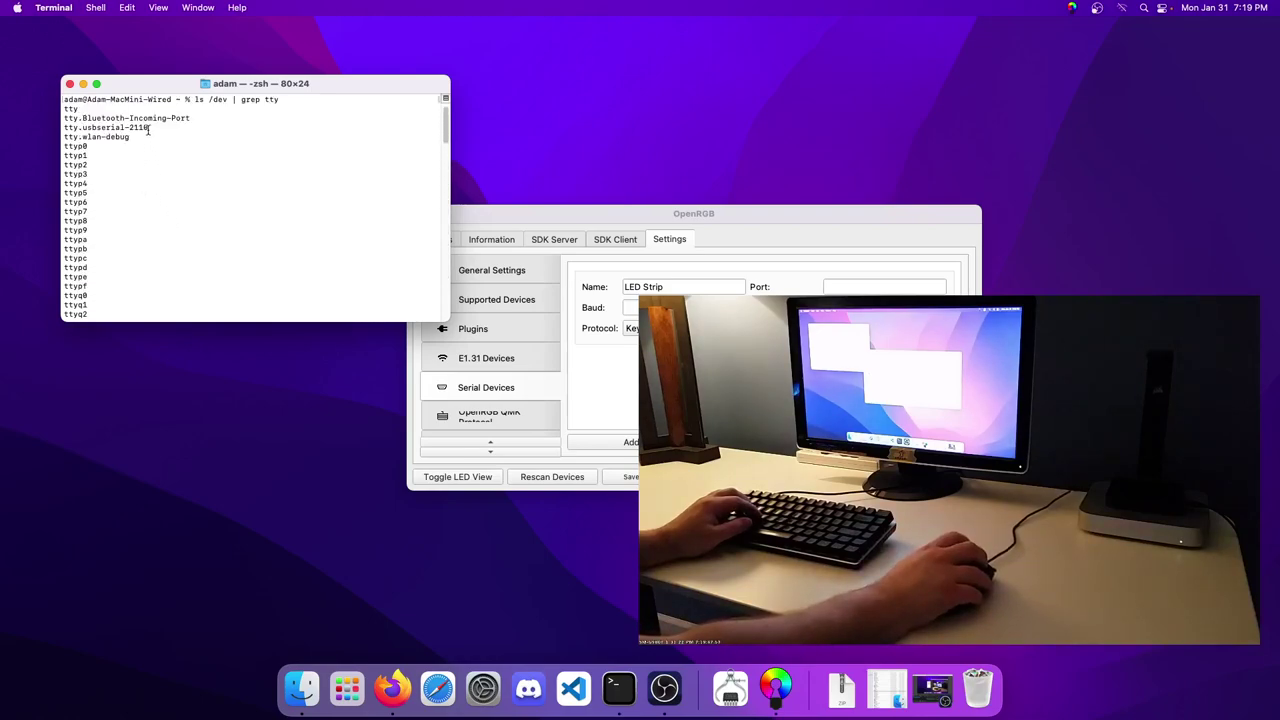
{"action": "left_click_drag", "start_coordinate": [149, 129], "coordinate": [92, 130]}
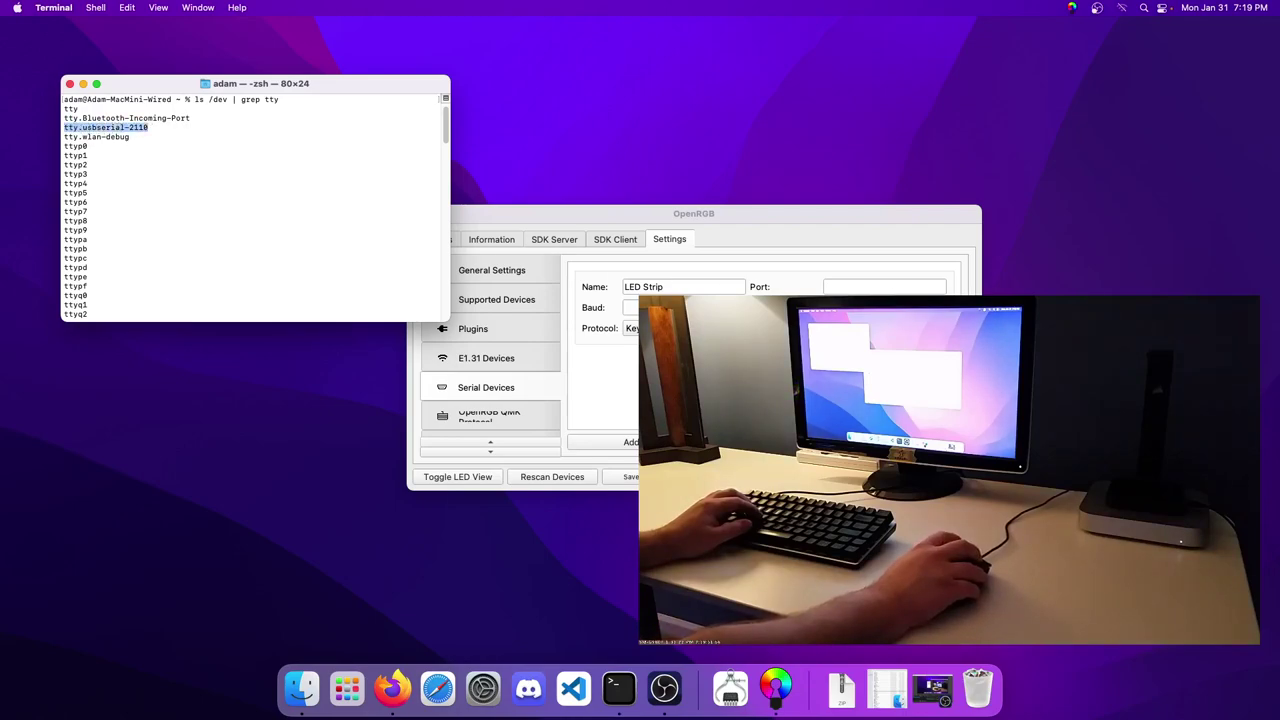
Step: Give the LED Strip port /dev/tty.usbserial-2110, baud 115200 and Adalight protocol, then close Terminal
{"action": "left_click", "coordinate": [860, 287]}
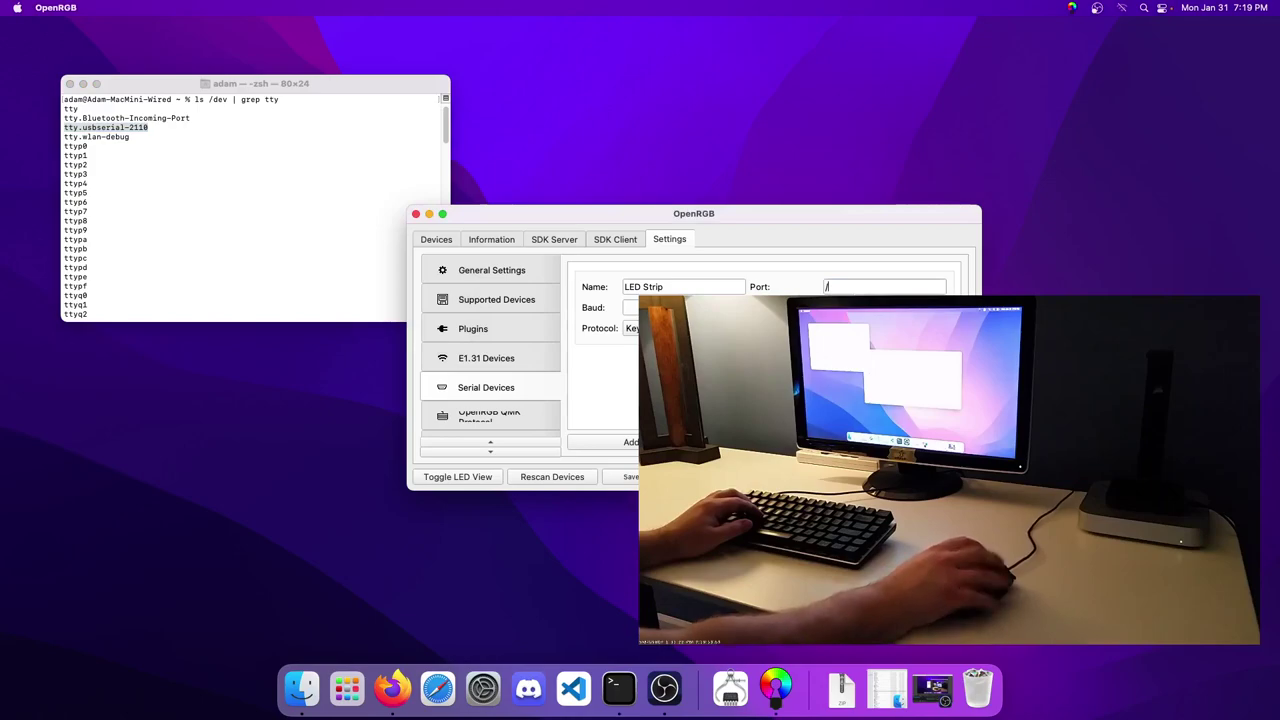
{"action": "type", "text": "/dev/tty"}
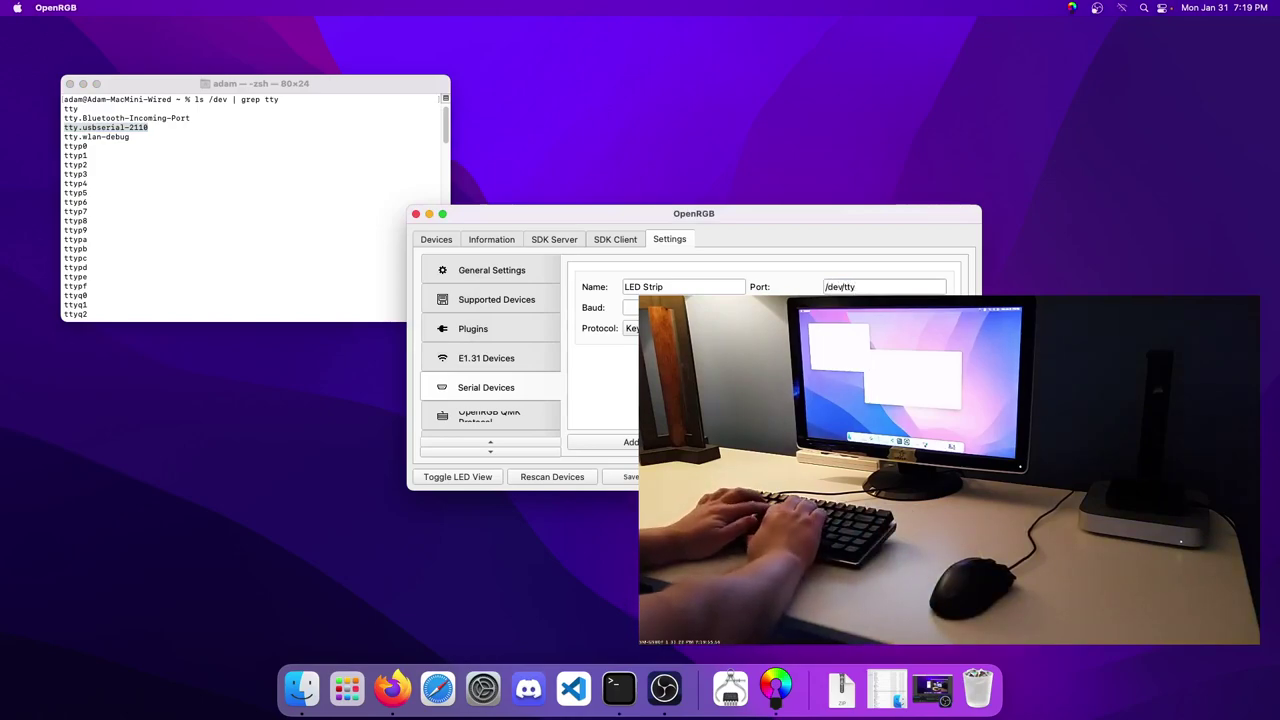
{"action": "type", "text": ".usbserial-2110"}
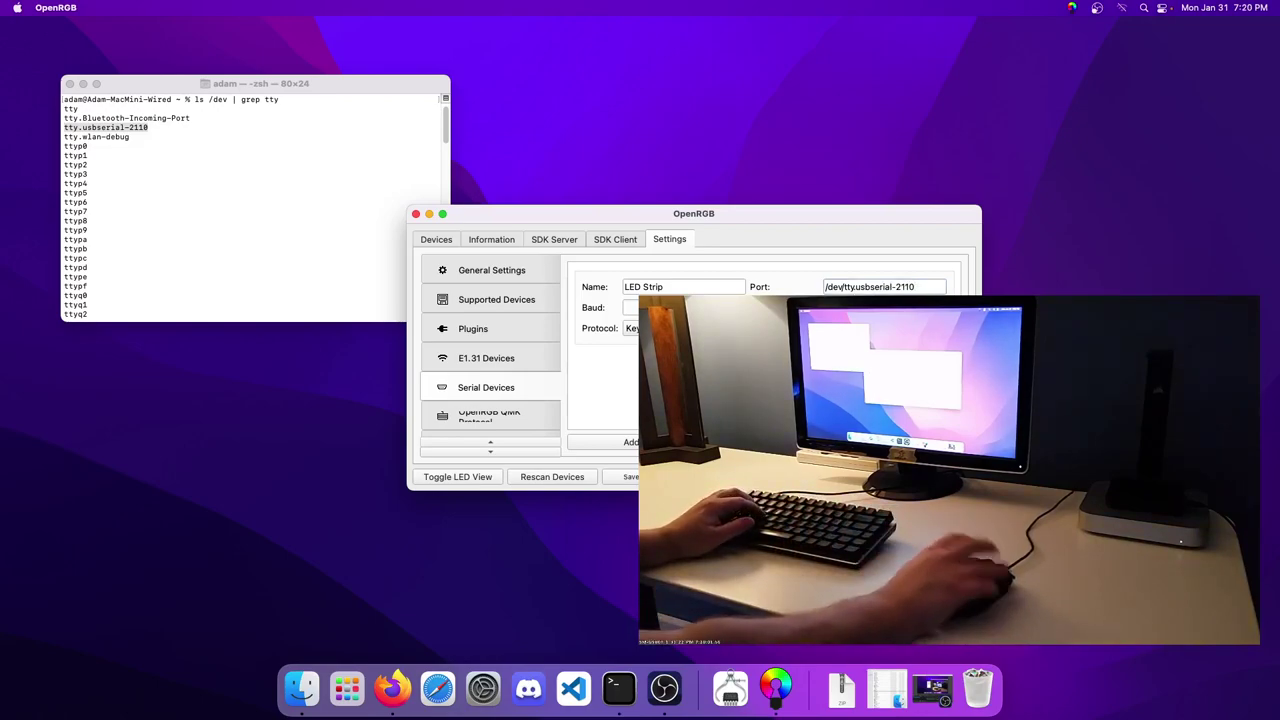
{"action": "key", "text": "Tab"}
{"action": "type", "text": "11"}
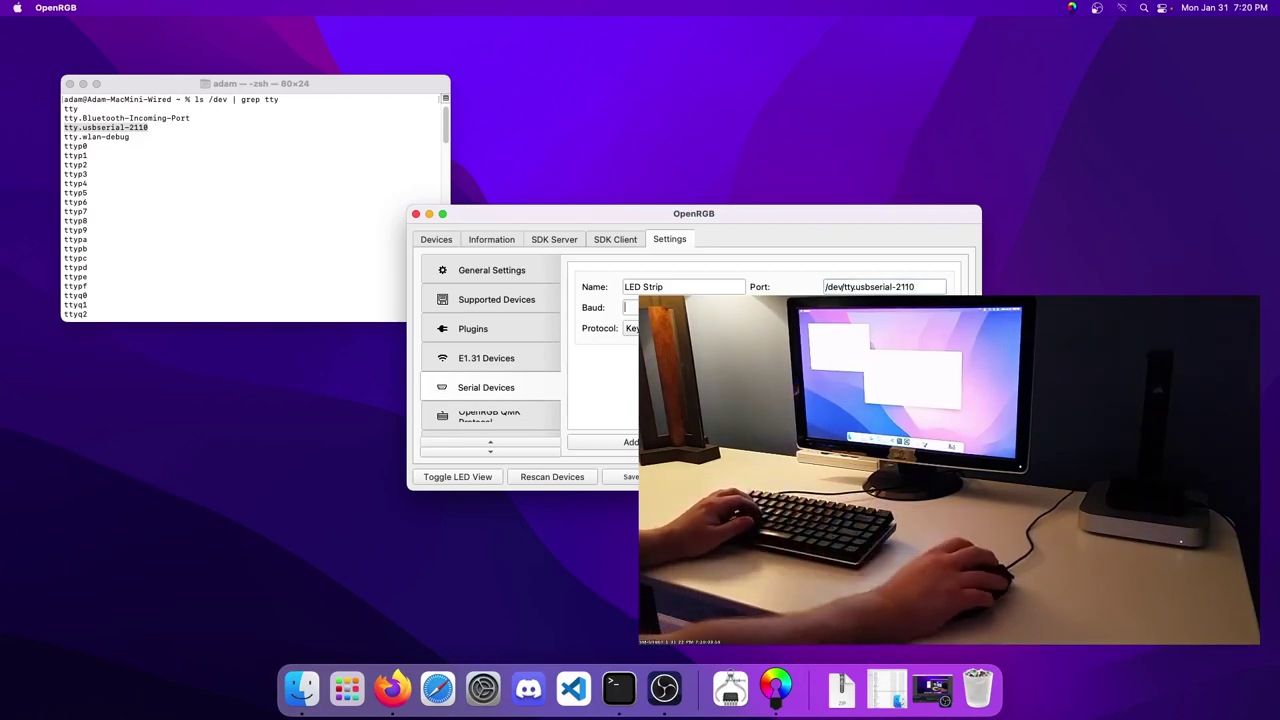
{"action": "type", "text": "5"}
{"action": "left_click", "coordinate": [680, 328]}
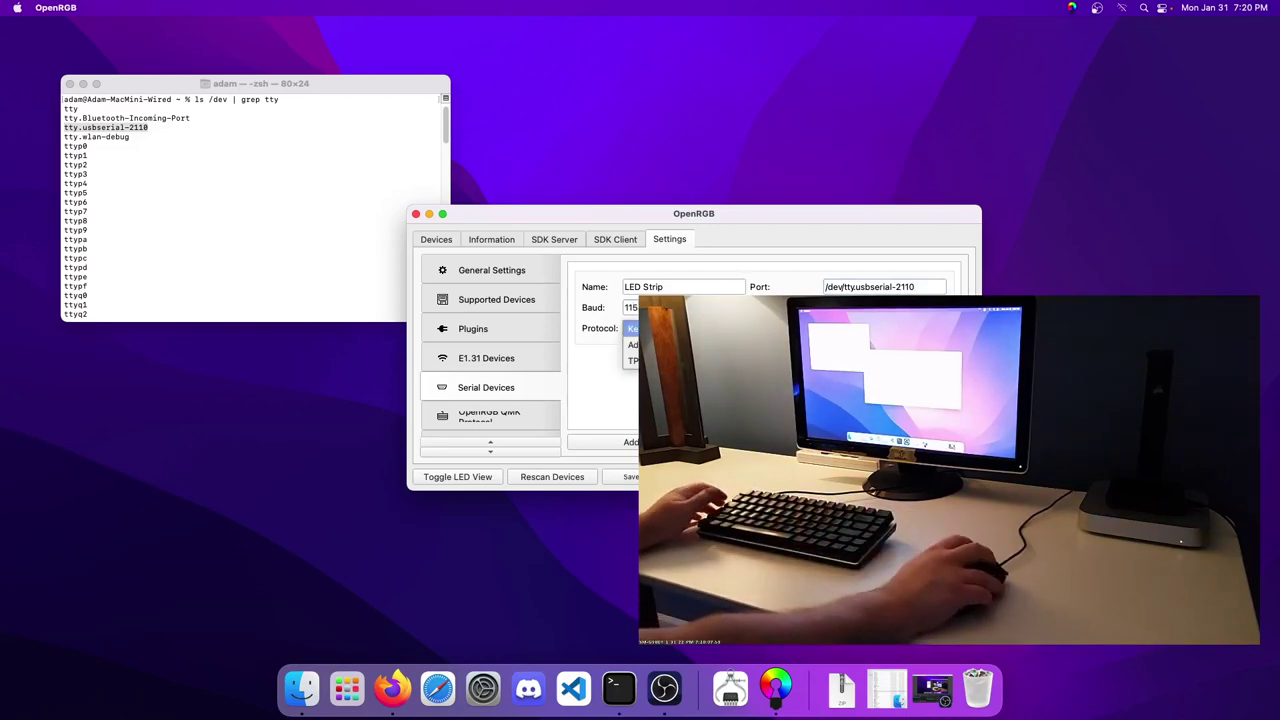
{"action": "left_click", "coordinate": [680, 344]}
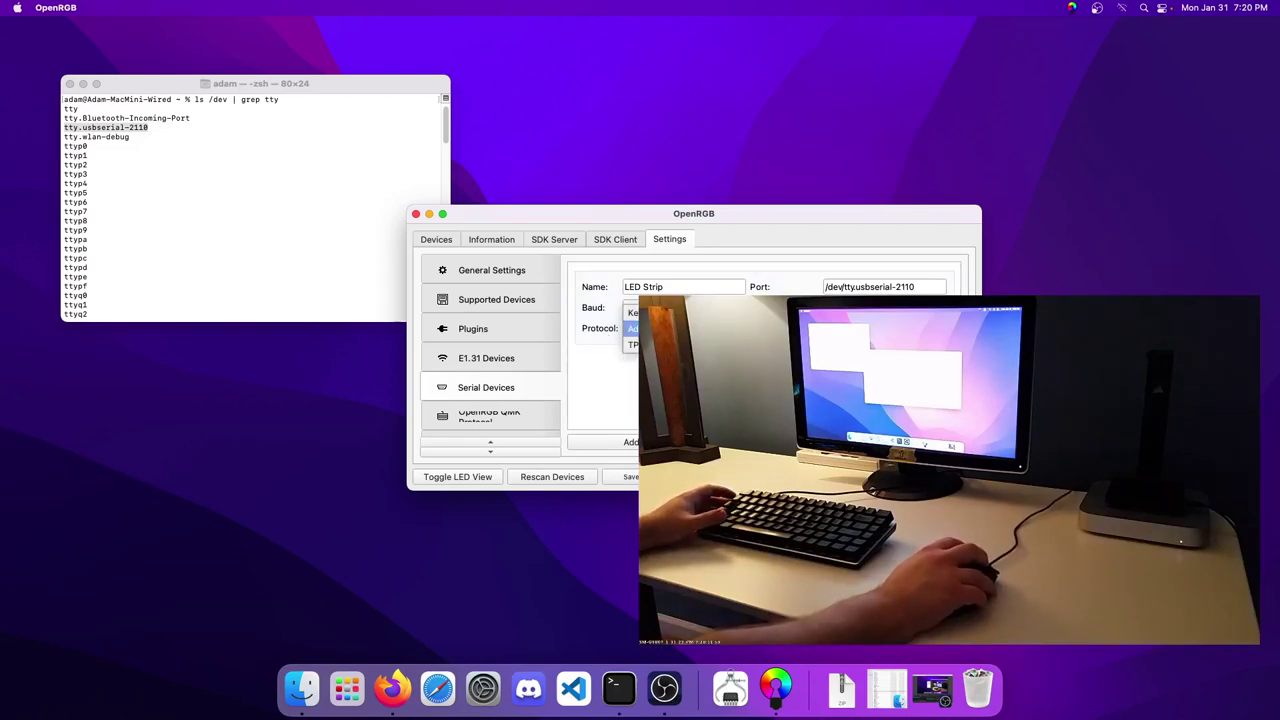
{"action": "left_click", "coordinate": [69, 84]}
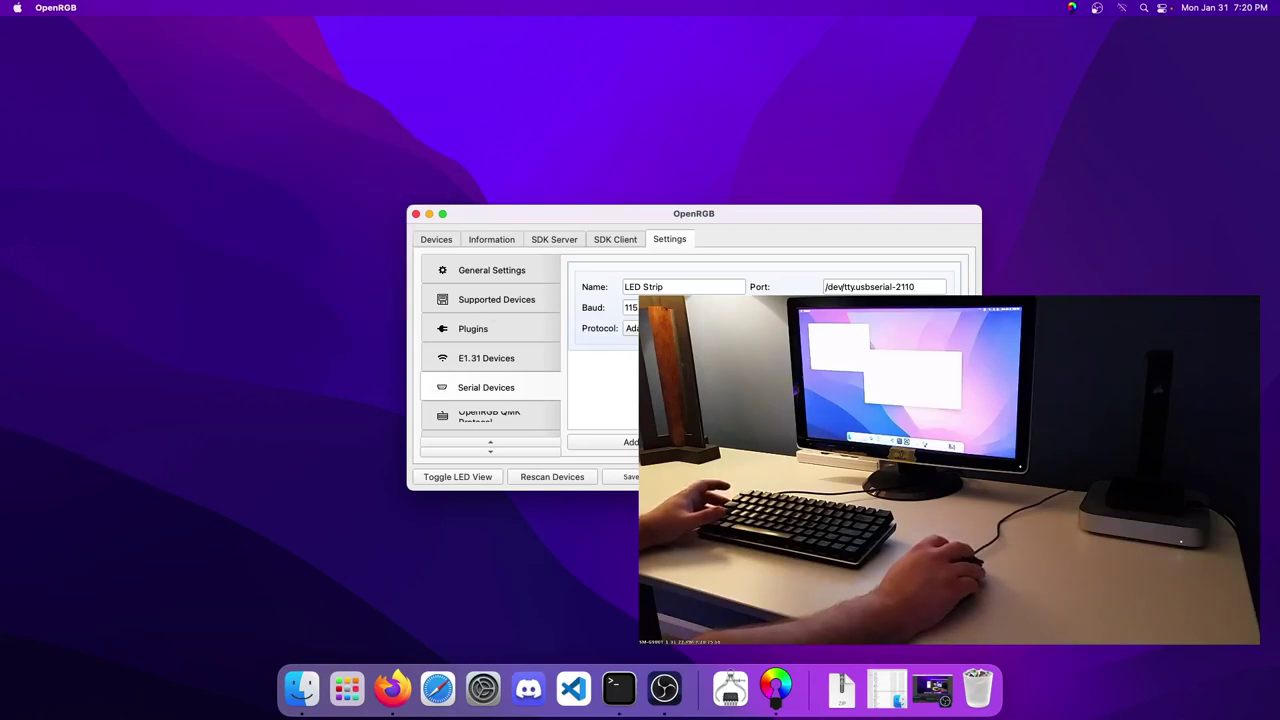
Step: Check the QMK protocol settings, then quit OpenRGB with Cmd+Q and relaunch it from the Dock
{"action": "left_click", "coordinate": [532, 414]}
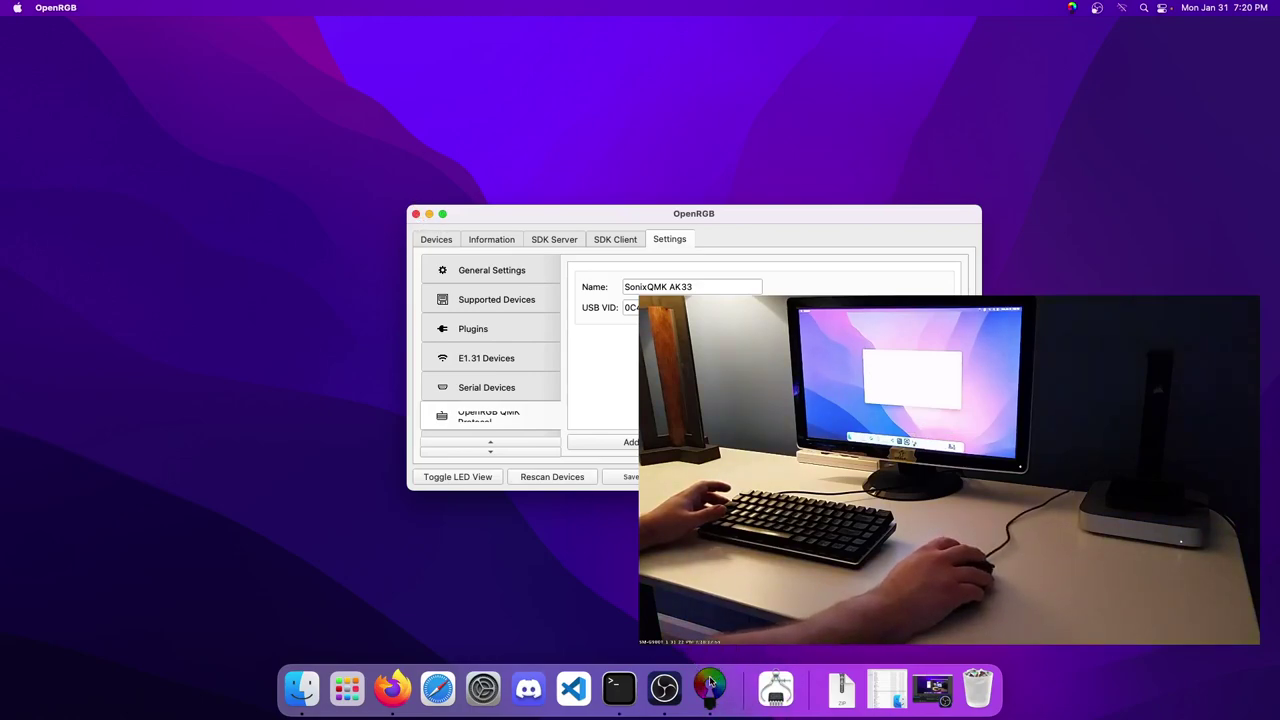
{"action": "key", "text": "cmd+q"}
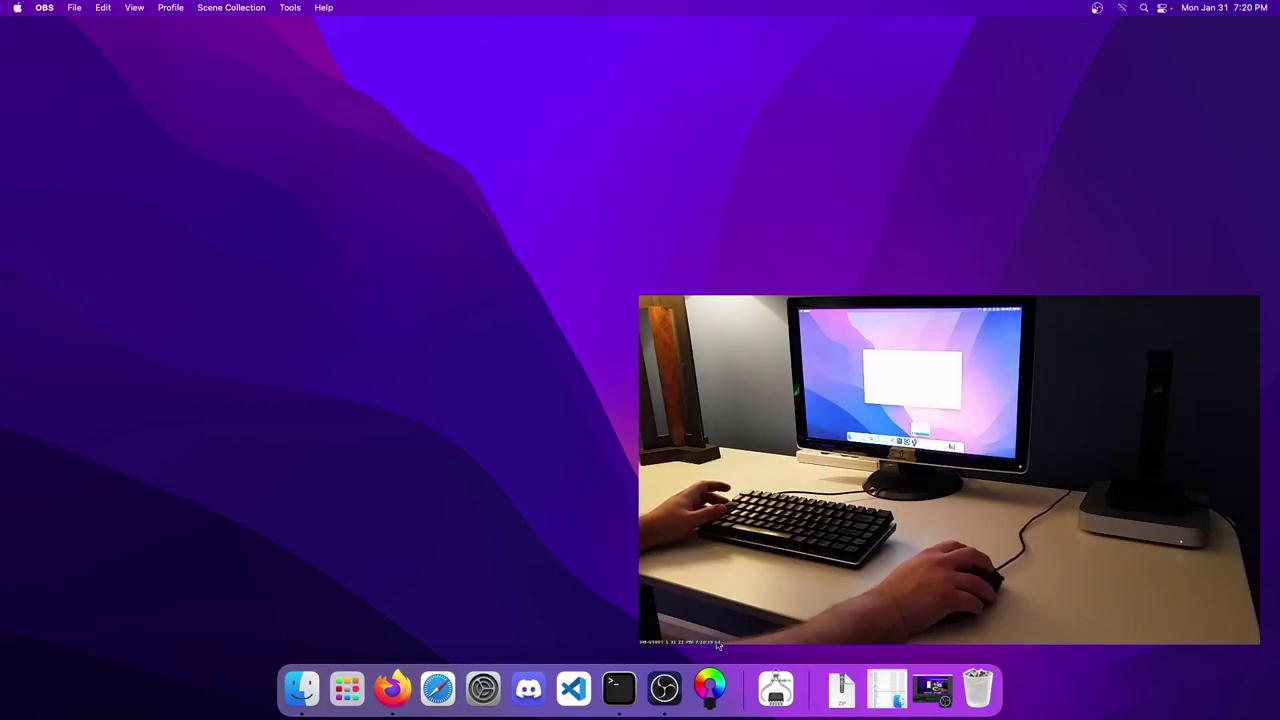
{"action": "left_click", "coordinate": [711, 685]}
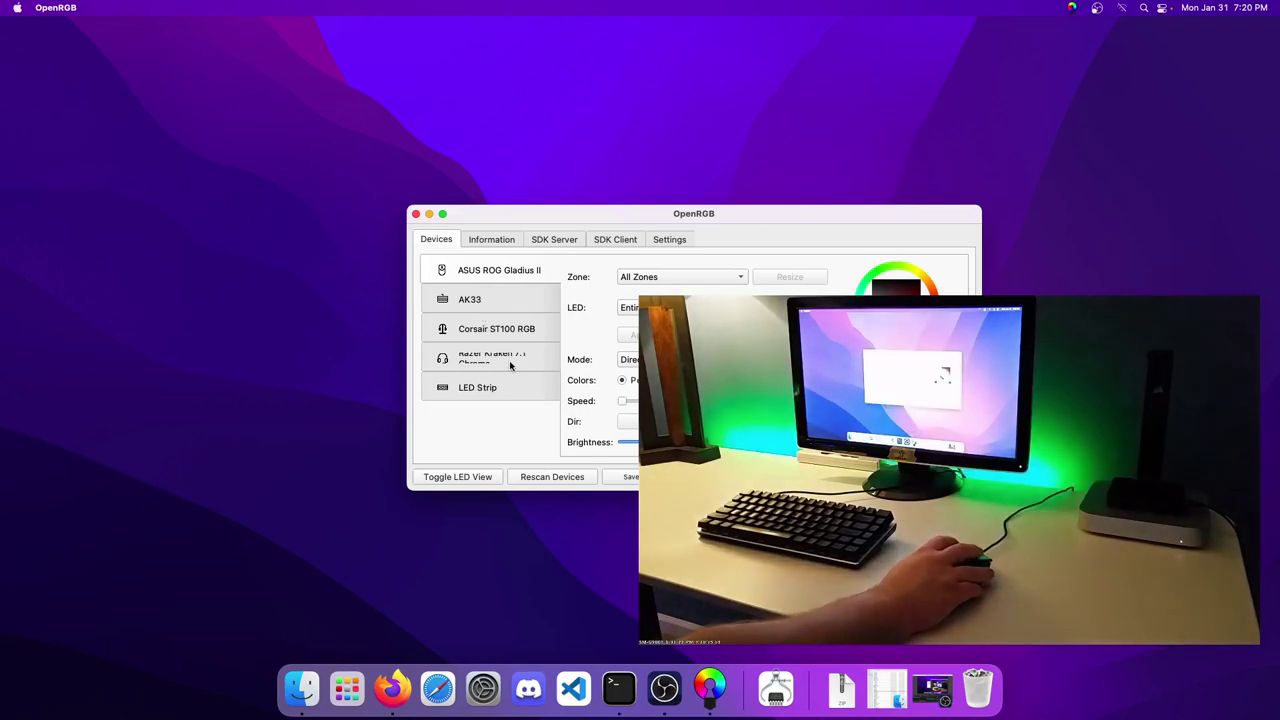
Step: Select the AK33 keyboard on the Devices tab to view its lighting controls
{"action": "left_click", "coordinate": [472, 301]}
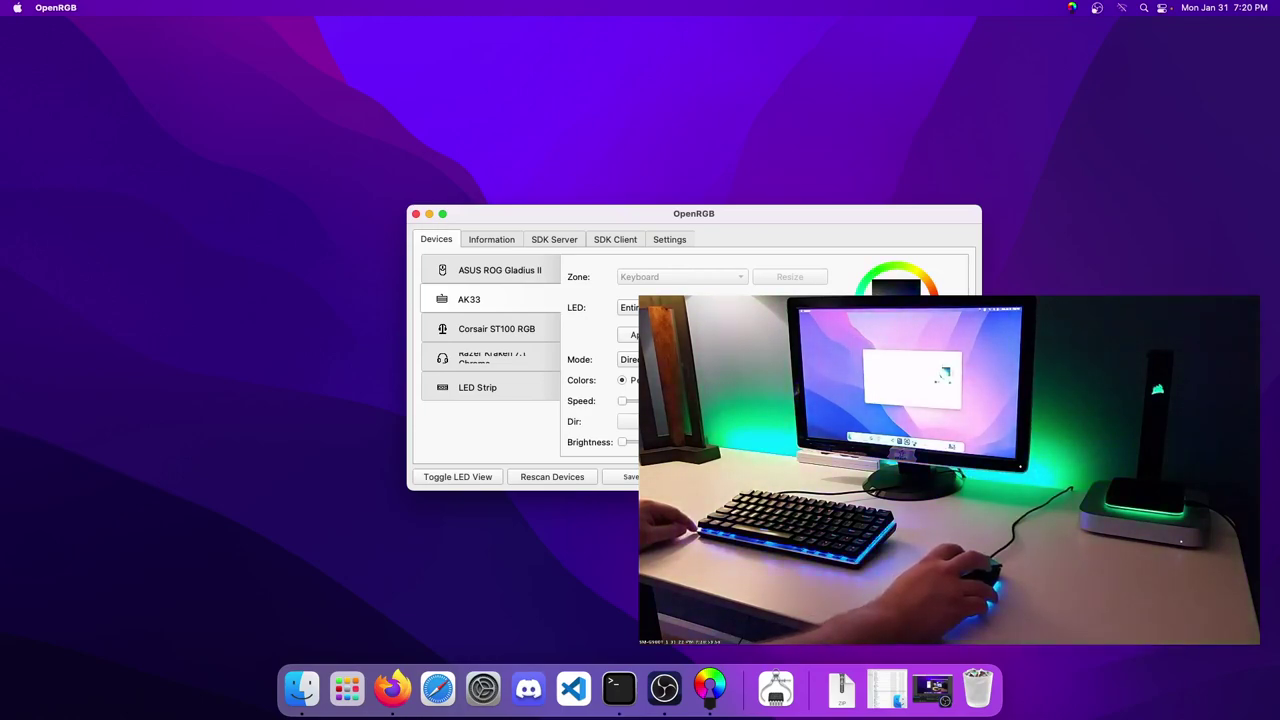
Step: Check that the OpenRGB software version is 0.7, then view the empty Plugins settings list
{"action": "left_click", "coordinate": [484, 242]}
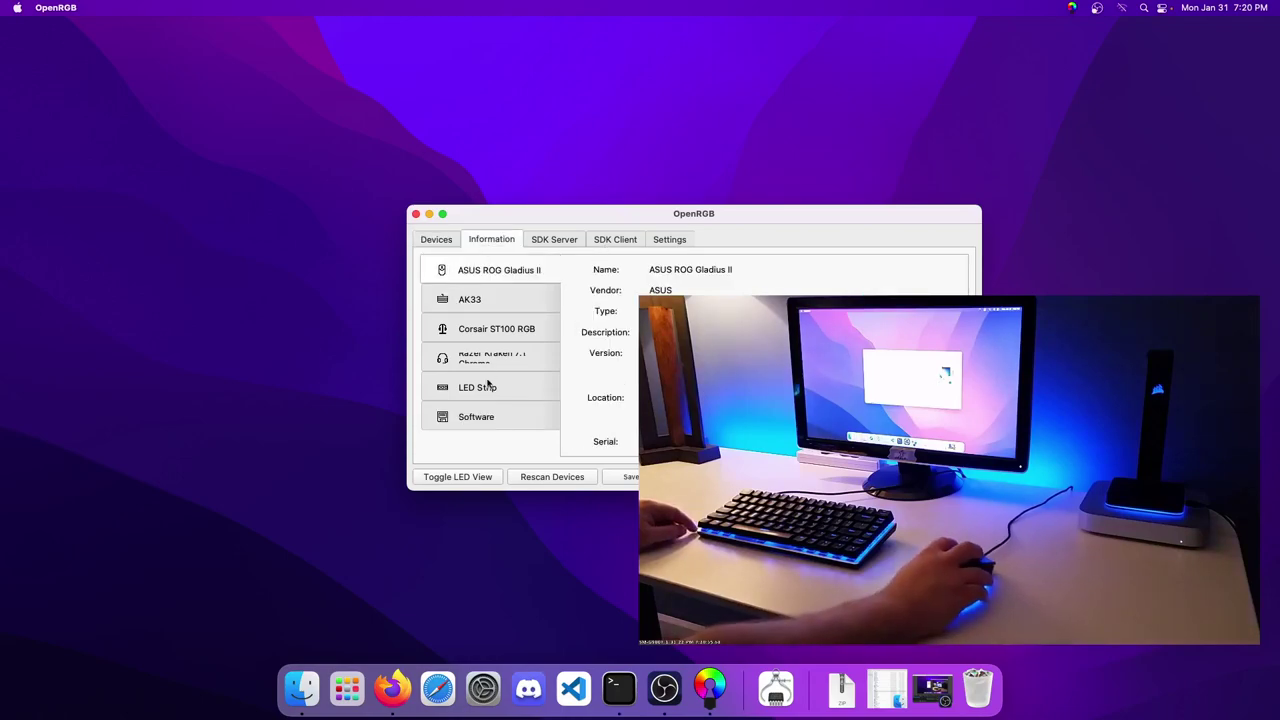
{"action": "left_click", "coordinate": [486, 418]}
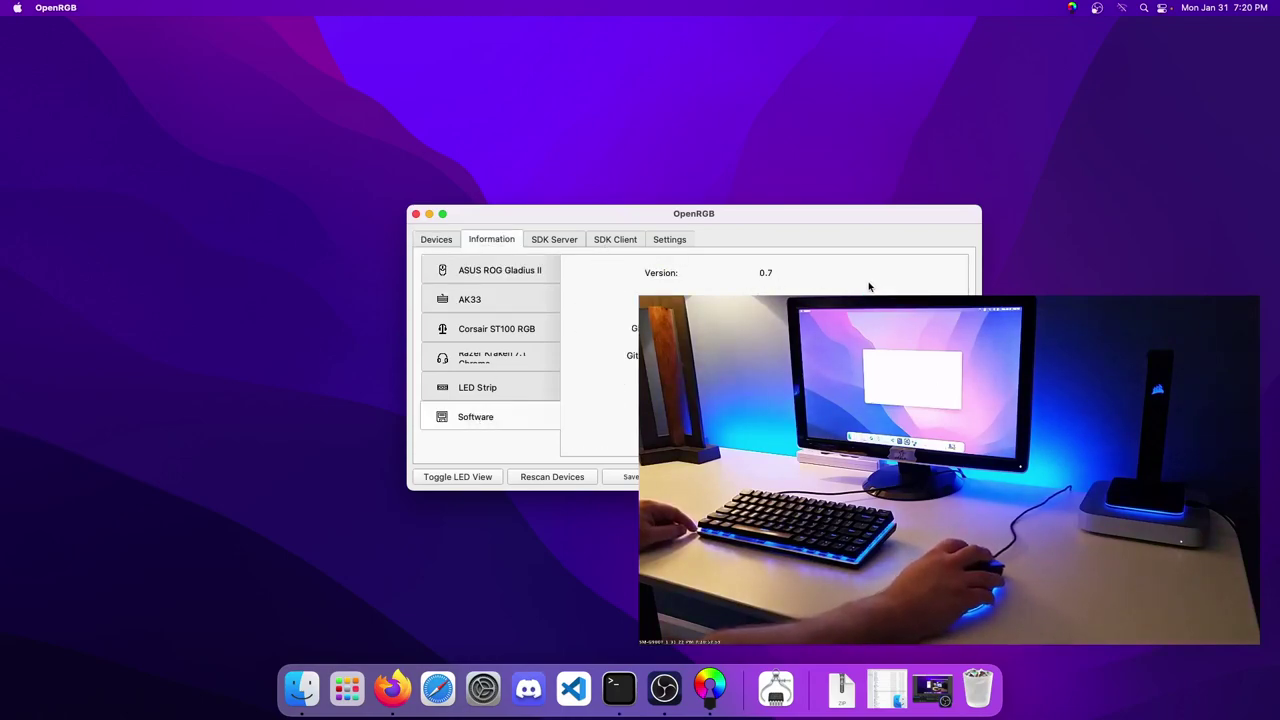
{"action": "left_click", "coordinate": [657, 242]}
{"action": "left_click", "coordinate": [505, 329]}
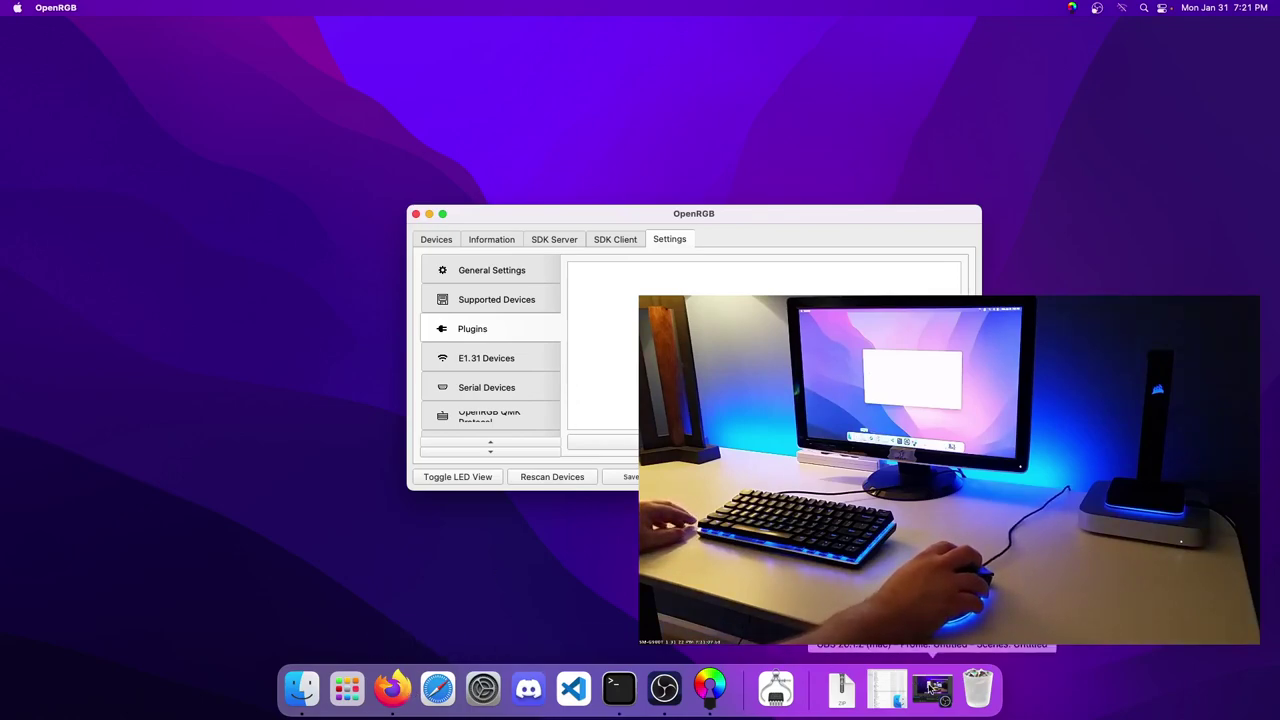
Step: Switch the OBS recording to the Screen scene, minimize OBS, and bring OpenRGB forward
{"action": "left_click", "coordinate": [930, 686]}
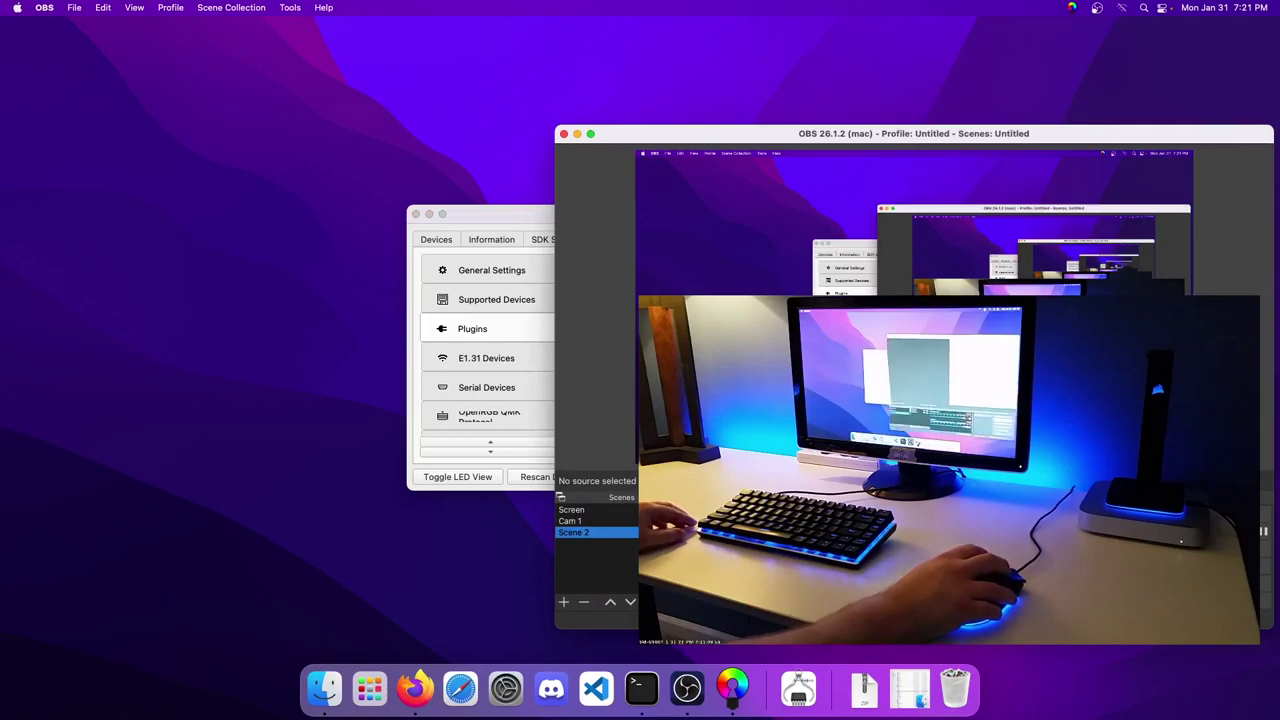
{"action": "left_click", "coordinate": [571, 509]}
{"action": "left_click", "coordinate": [577, 134]}
{"action": "left_click", "coordinate": [526, 219]}
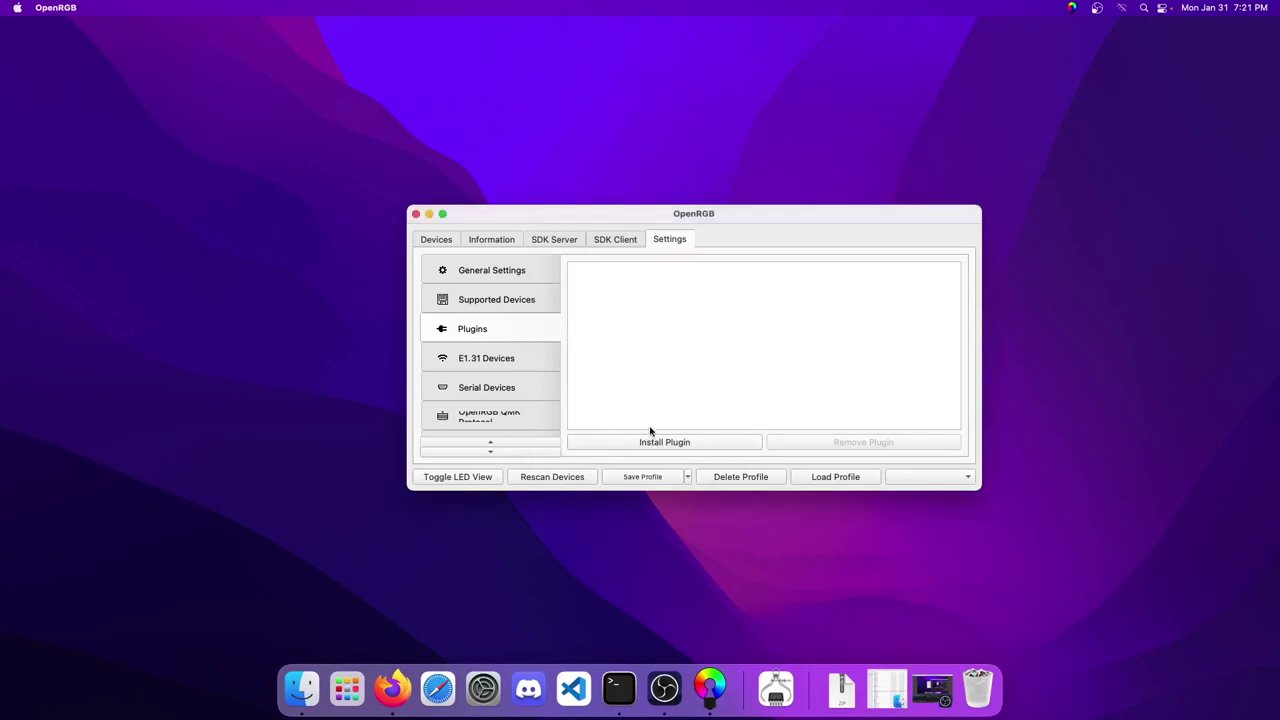
Step: Load gitlab.com/OpenRGBDevelopers/OpenRGBEffectsPlugin in Firefox after fixing a mistyped address
{"action": "left_click", "coordinate": [393, 688]}
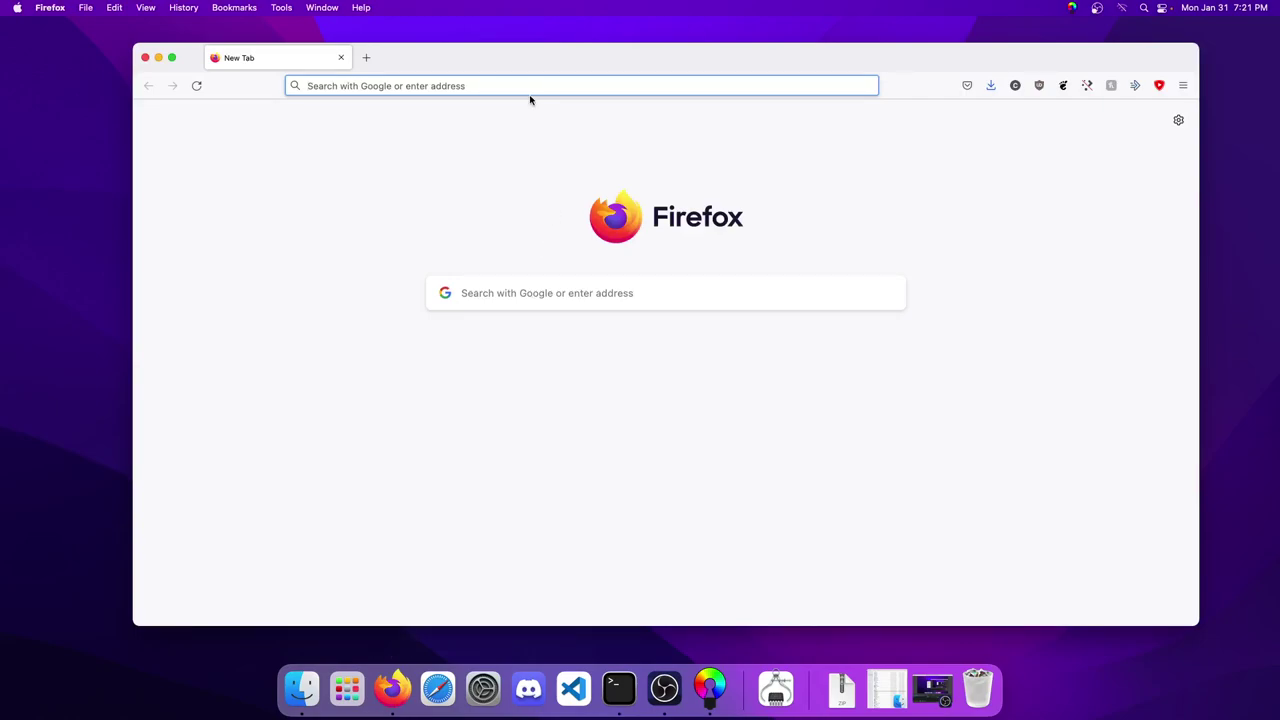
{"action": "type", "text": "https:"}
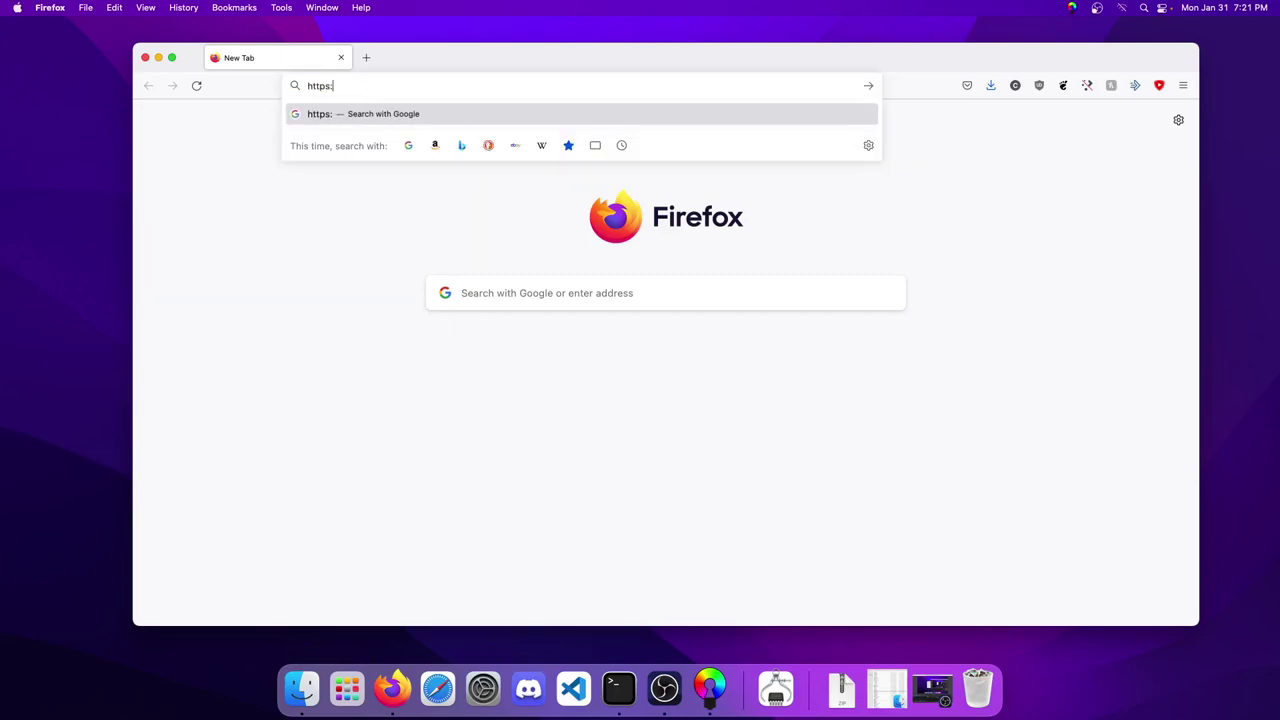
{"action": "type", "text": "//openrgb"}
{"action": "key", "text": "BackSpace"}
{"action": "key", "text": "BackSpace"}
{"action": "key", "text": "BackSpace"}
{"action": "key", "text": "BackSpace"}
{"action": "key", "text": "BackSpace"}
{"action": "key", "text": "BackSpace"}
{"action": "key", "text": "BackSpace"}
{"action": "type", "text": "gitlab."}
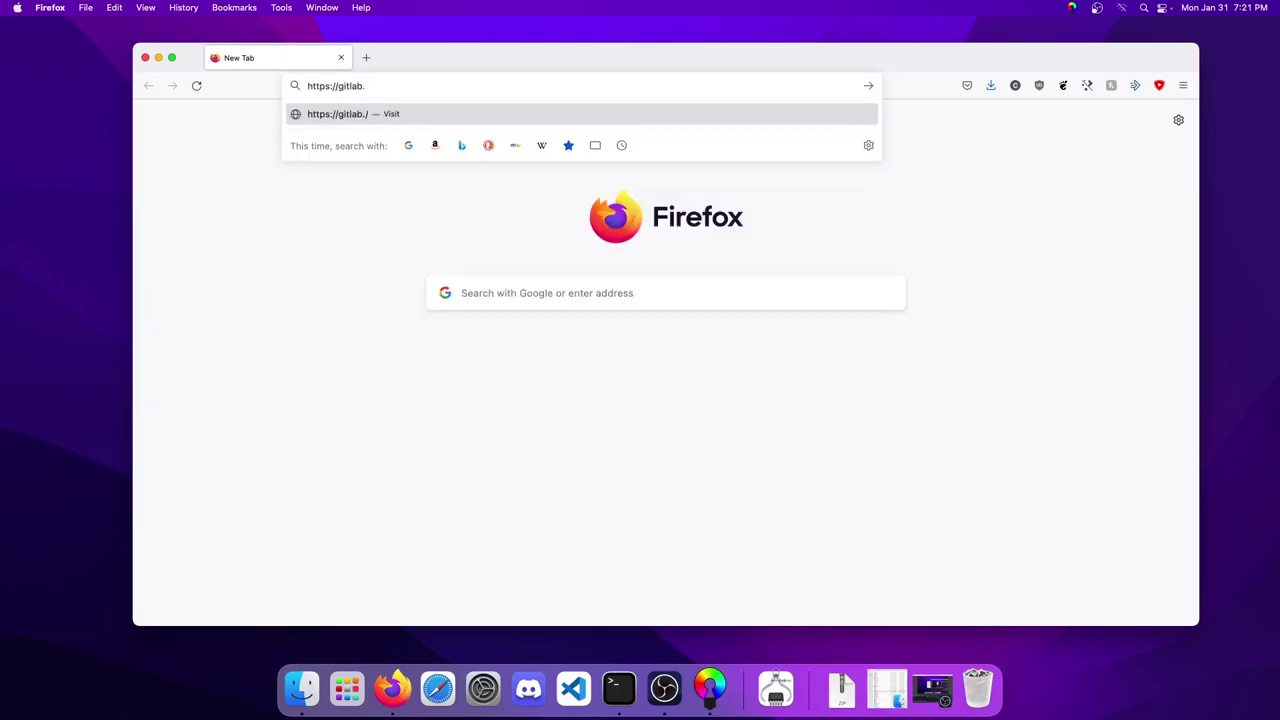
{"action": "type", "text": "com/OpenRGBDevelopers/OpenRGBEffec"}
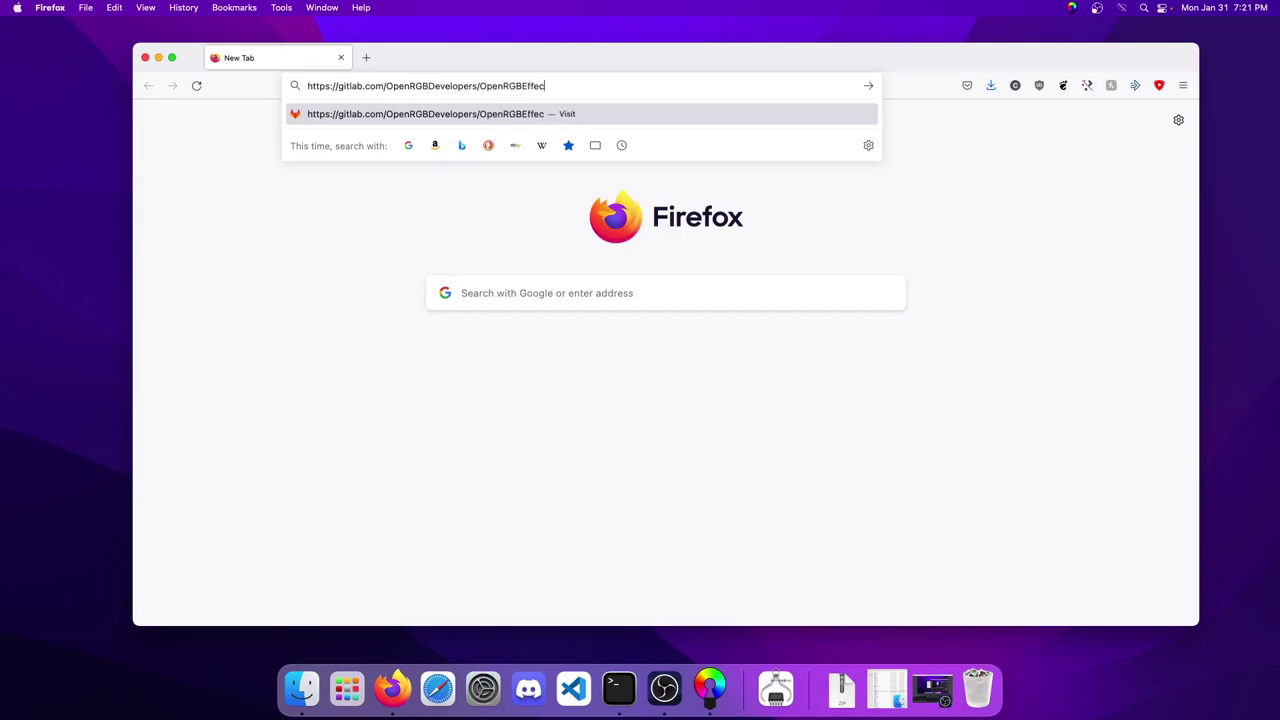
{"action": "type", "text": "tsPlugin"}
{"action": "key", "text": "Return"}
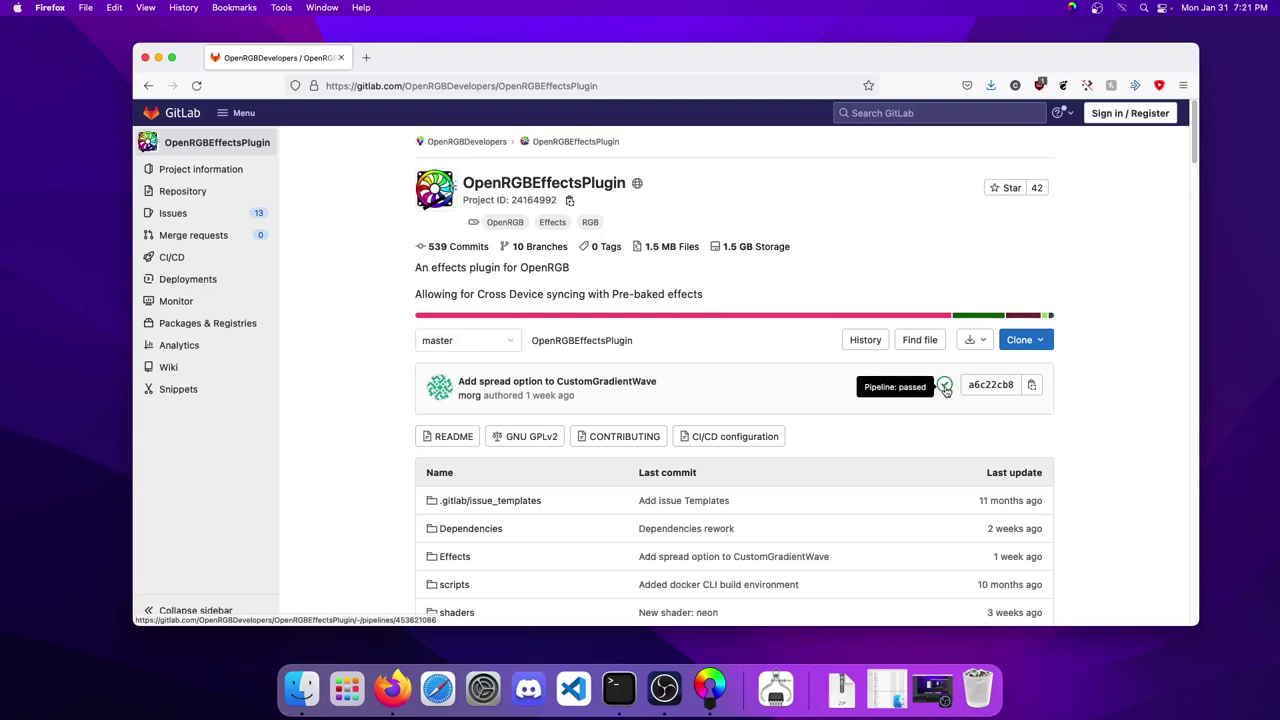
Step: From the latest passed pipeline, download the MacOS ARM64 job's build artifacts
{"action": "left_click", "coordinate": [945, 388]}
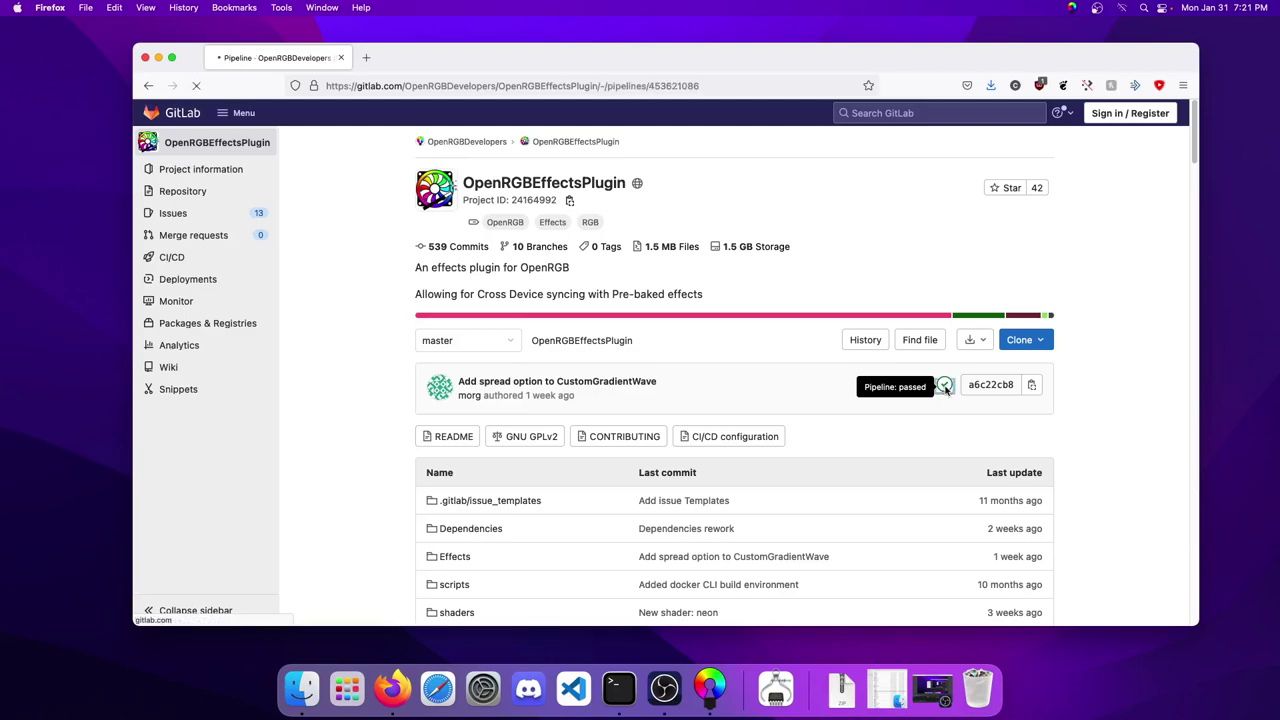
{"action": "scroll", "coordinate": [667, 371], "scroll_direction": "down", "scroll_amount": 1}
{"action": "scroll", "coordinate": [457, 484], "scroll_direction": "down", "scroll_amount": 3}
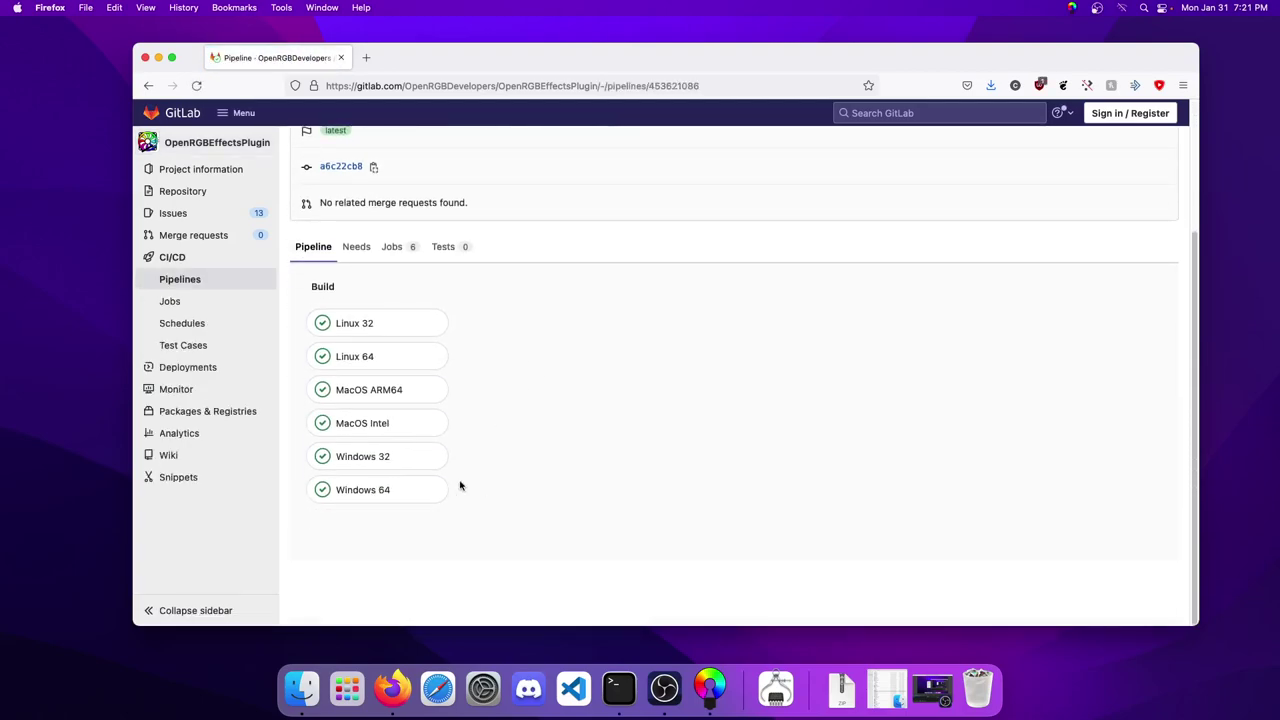
{"action": "left_click", "coordinate": [366, 390]}
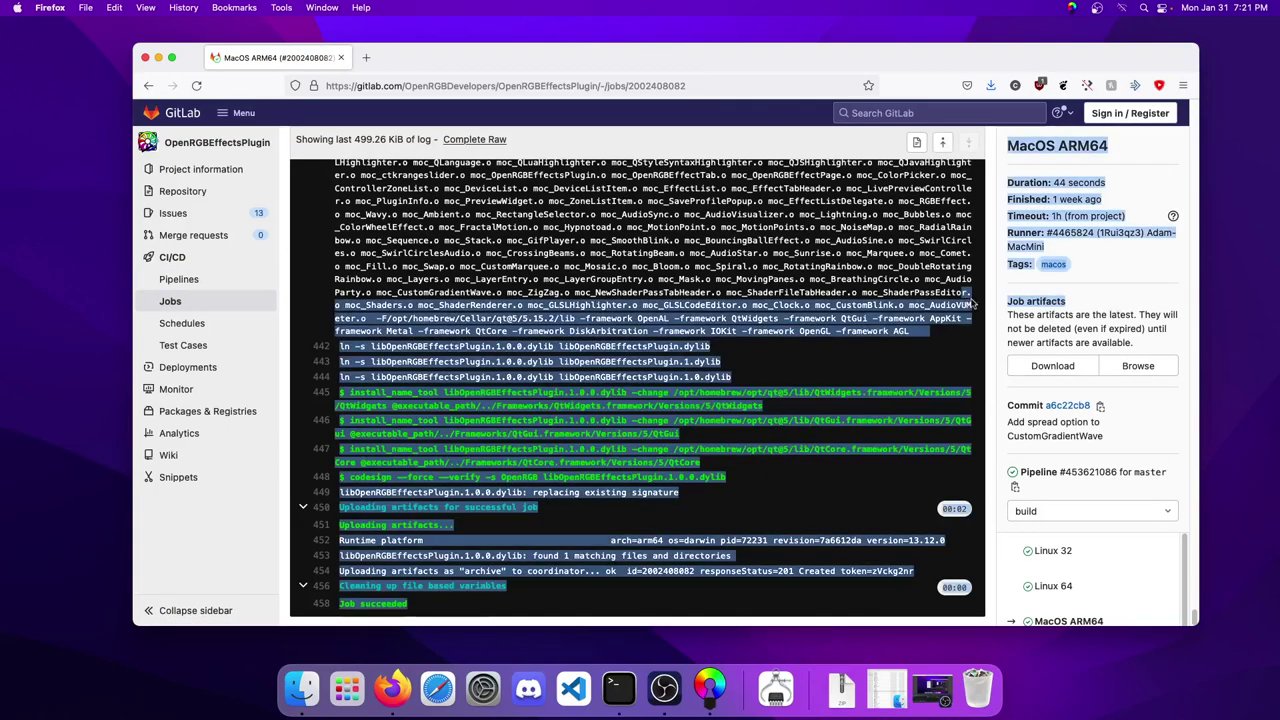
{"action": "left_click", "coordinate": [1052, 366]}
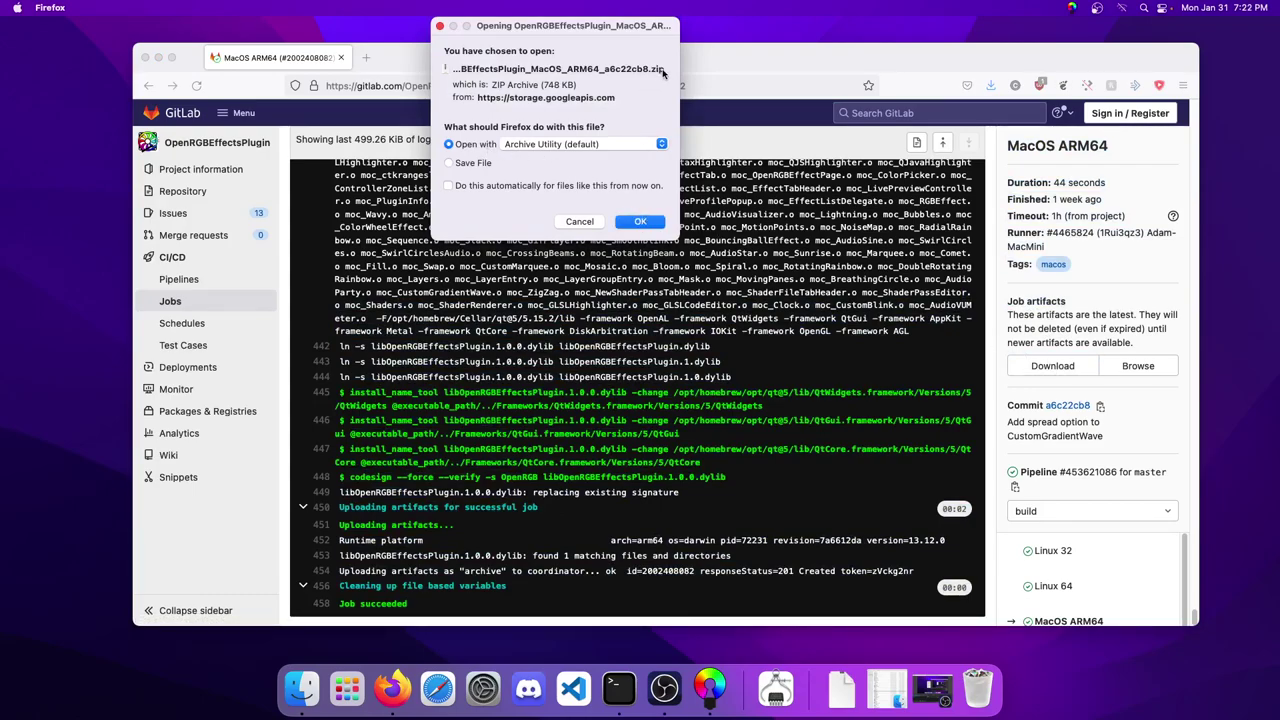
Step: Open the downloaded zip in Archive Utility, then close the GitLab and Downloads windows
{"action": "left_click", "coordinate": [662, 224]}
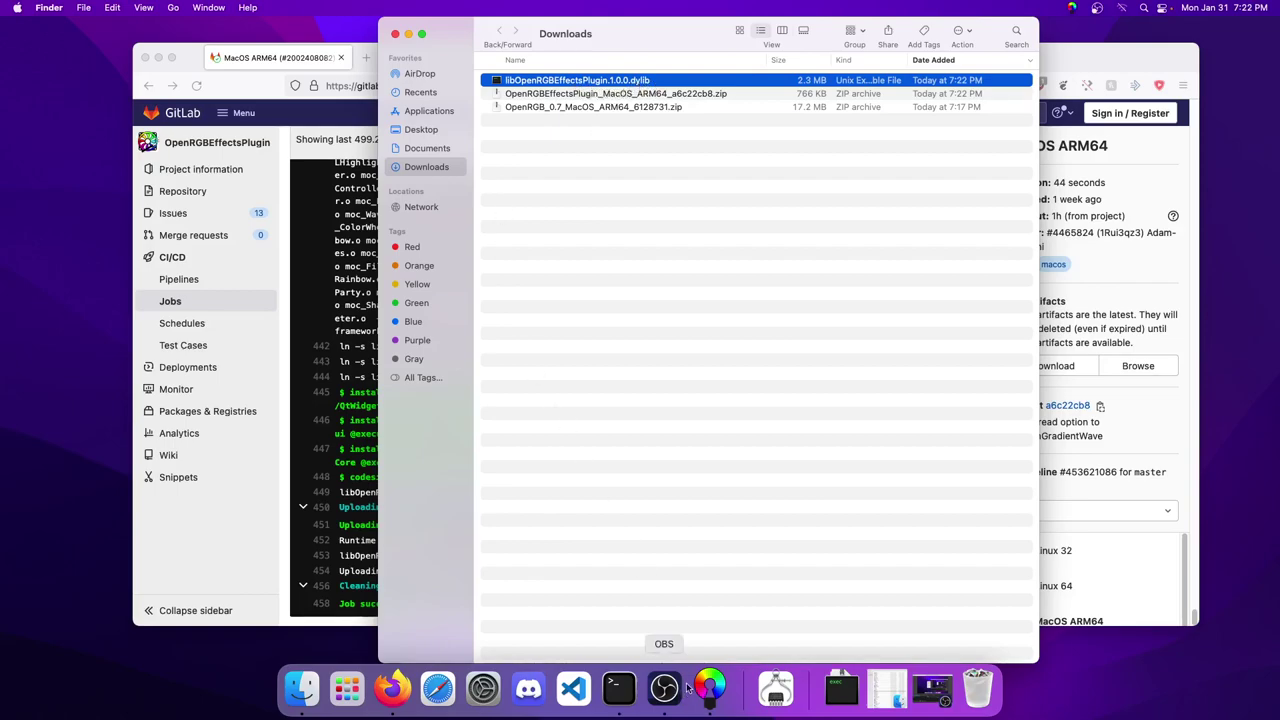
{"action": "left_click", "coordinate": [145, 58]}
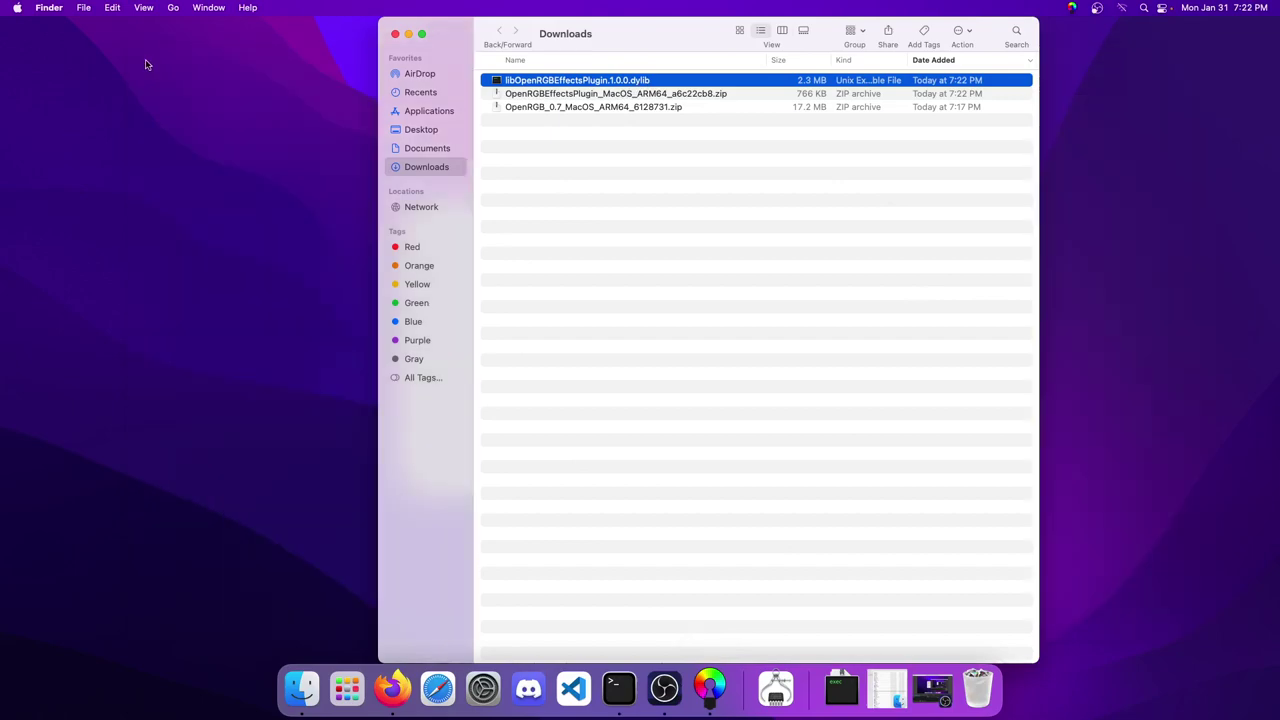
{"action": "left_click", "coordinate": [395, 34]}
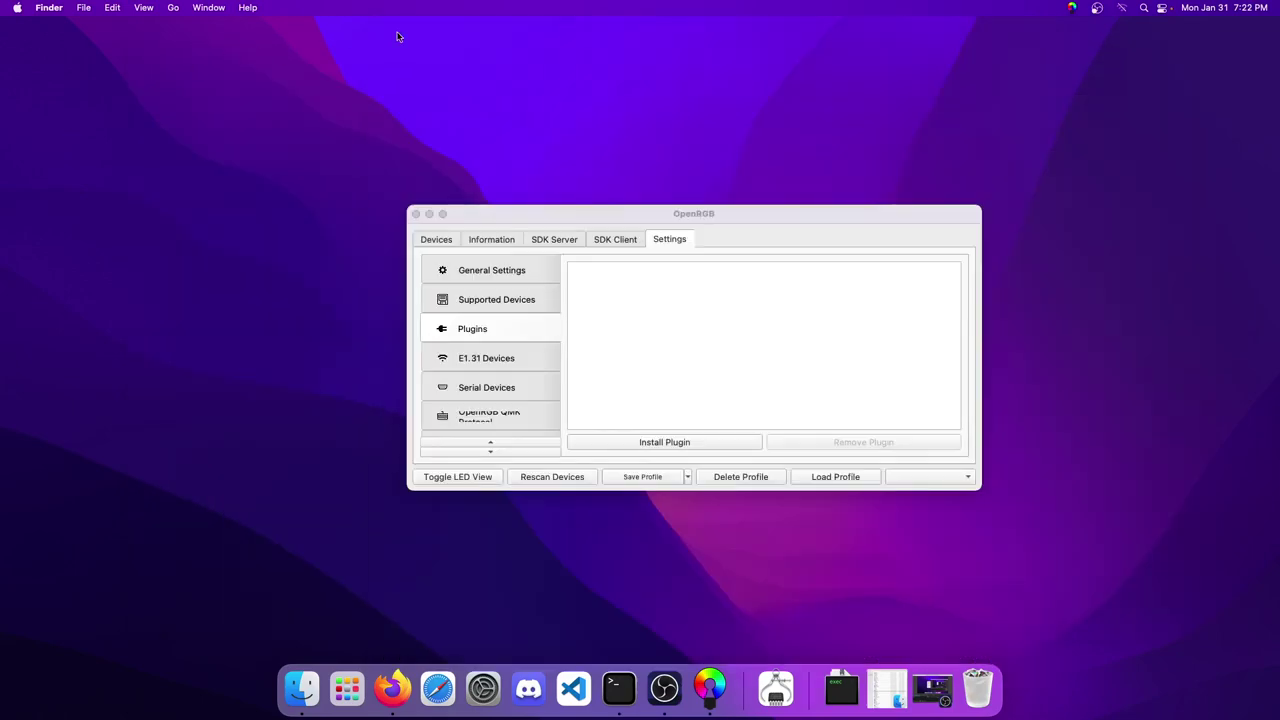
Step: Install libOpenRGBEffectsPlugin.1.0.0.dylib from Downloads as a plugin and enlarge the OpenRGB window
{"action": "left_click", "coordinate": [474, 330]}
{"action": "left_click", "coordinate": [612, 442]}
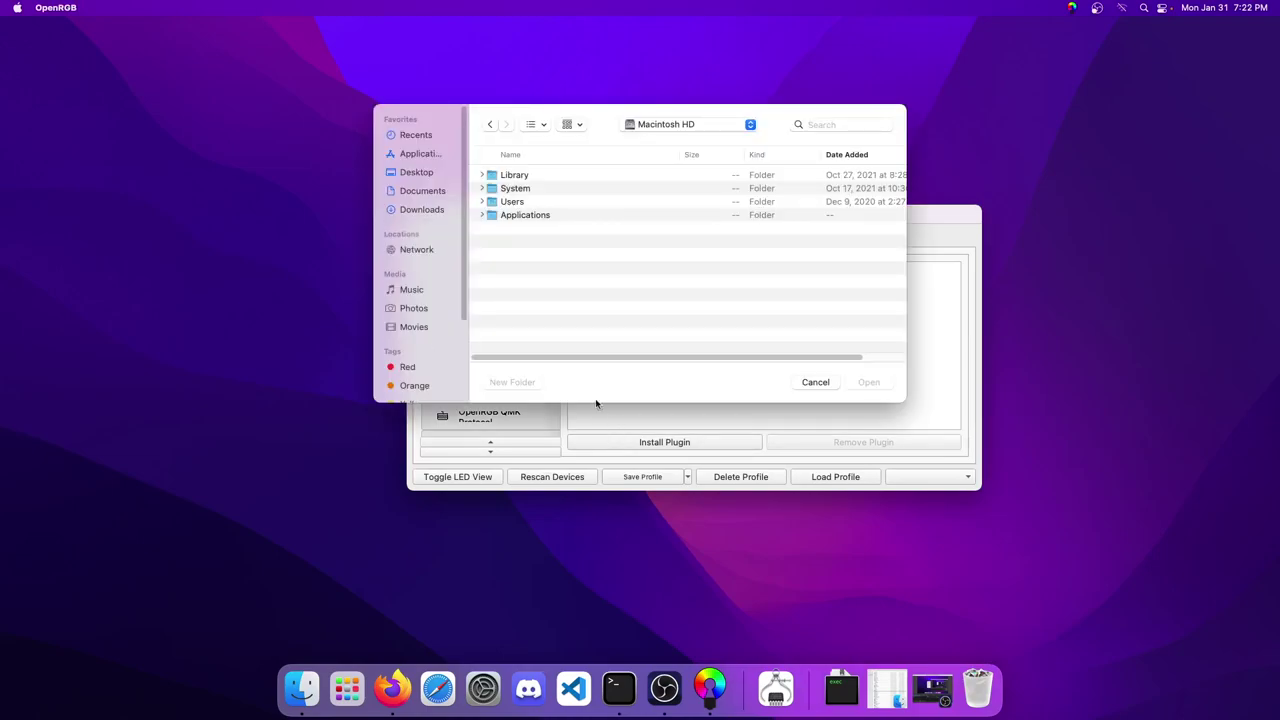
{"action": "left_click", "coordinate": [427, 212]}
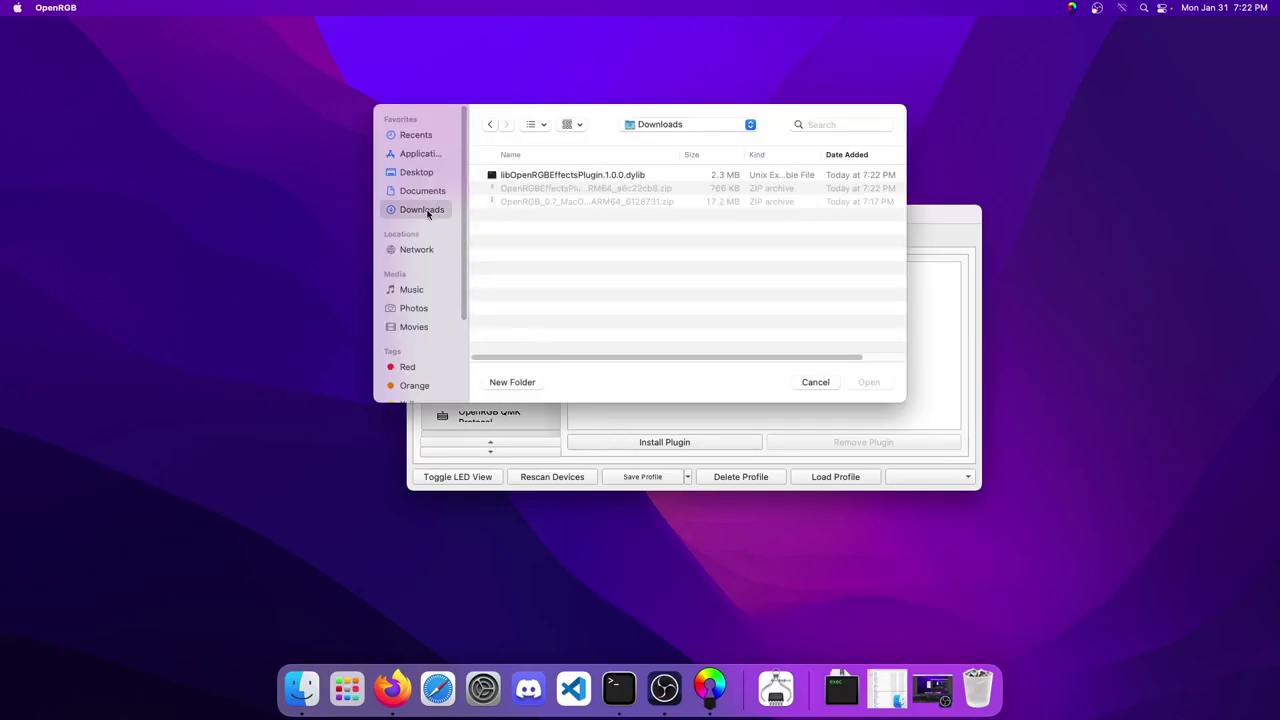
{"action": "left_click", "coordinate": [565, 177]}
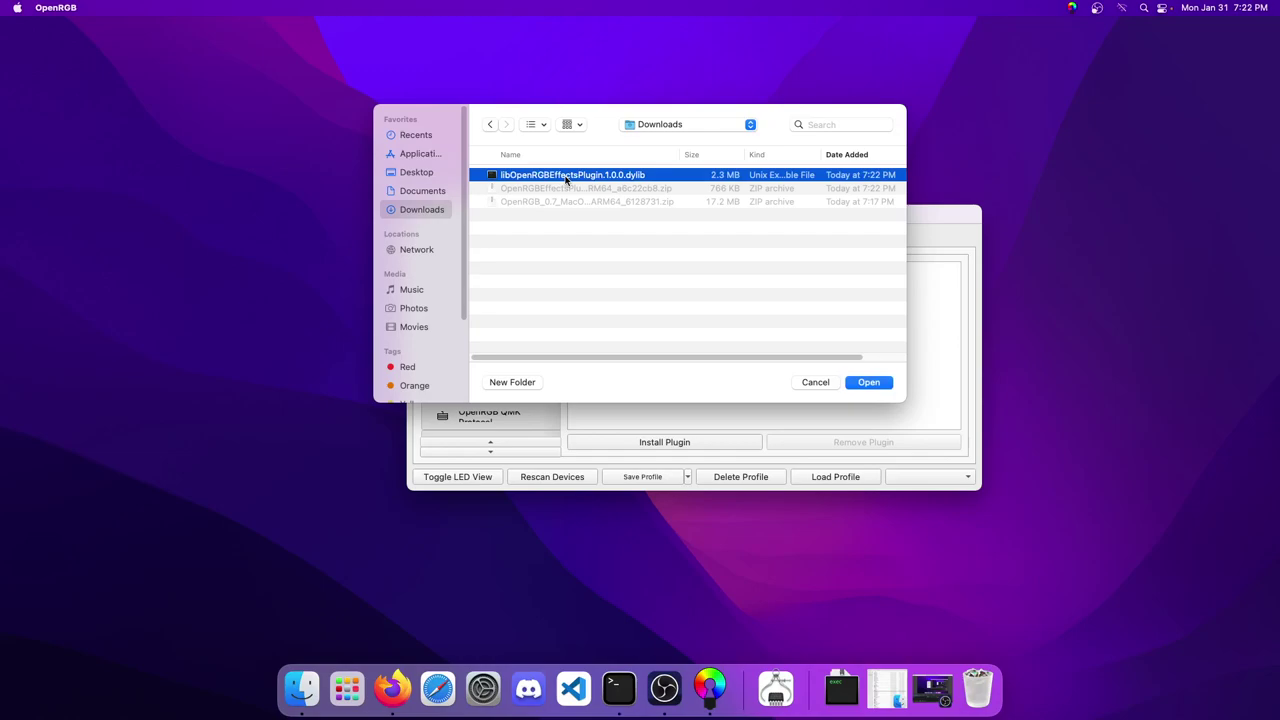
{"action": "left_click", "coordinate": [866, 384]}
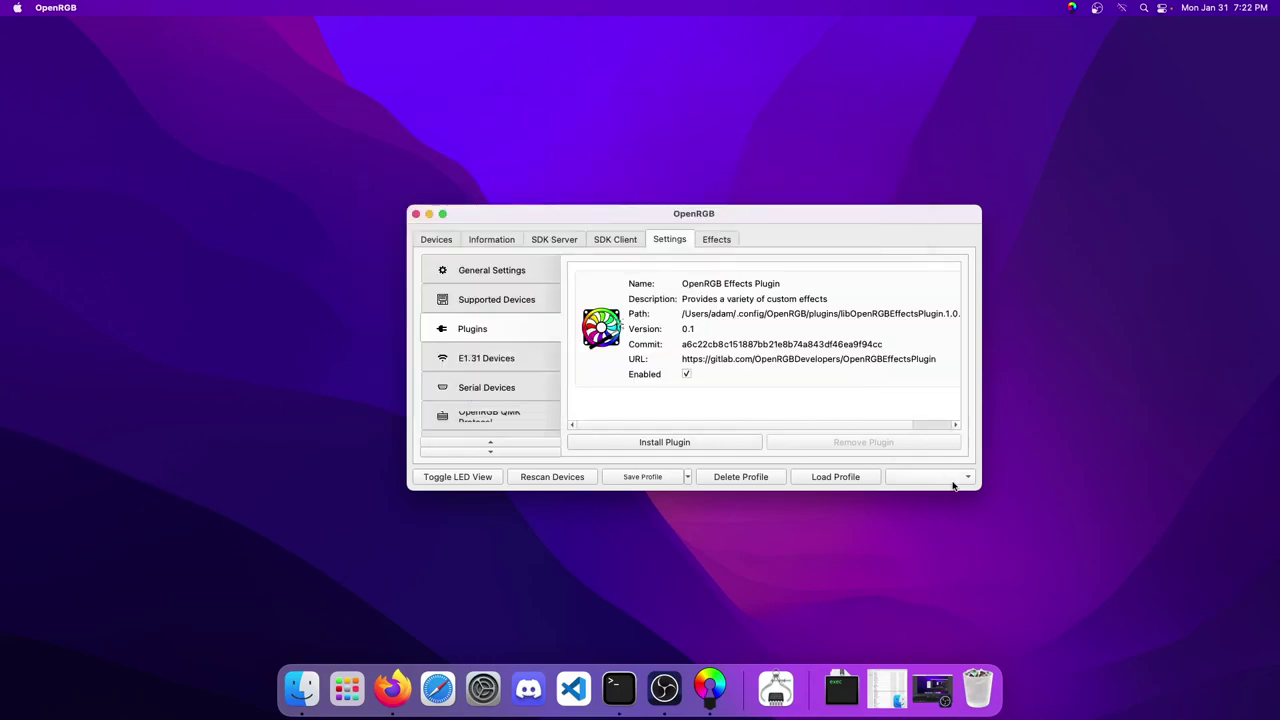
{"action": "left_click_drag", "start_coordinate": [975, 487], "coordinate": [1044, 535]}
Step: Add a RainbowWave effect on the Effects page and make the OpenRGB window taller
{"action": "left_click", "coordinate": [710, 241]}
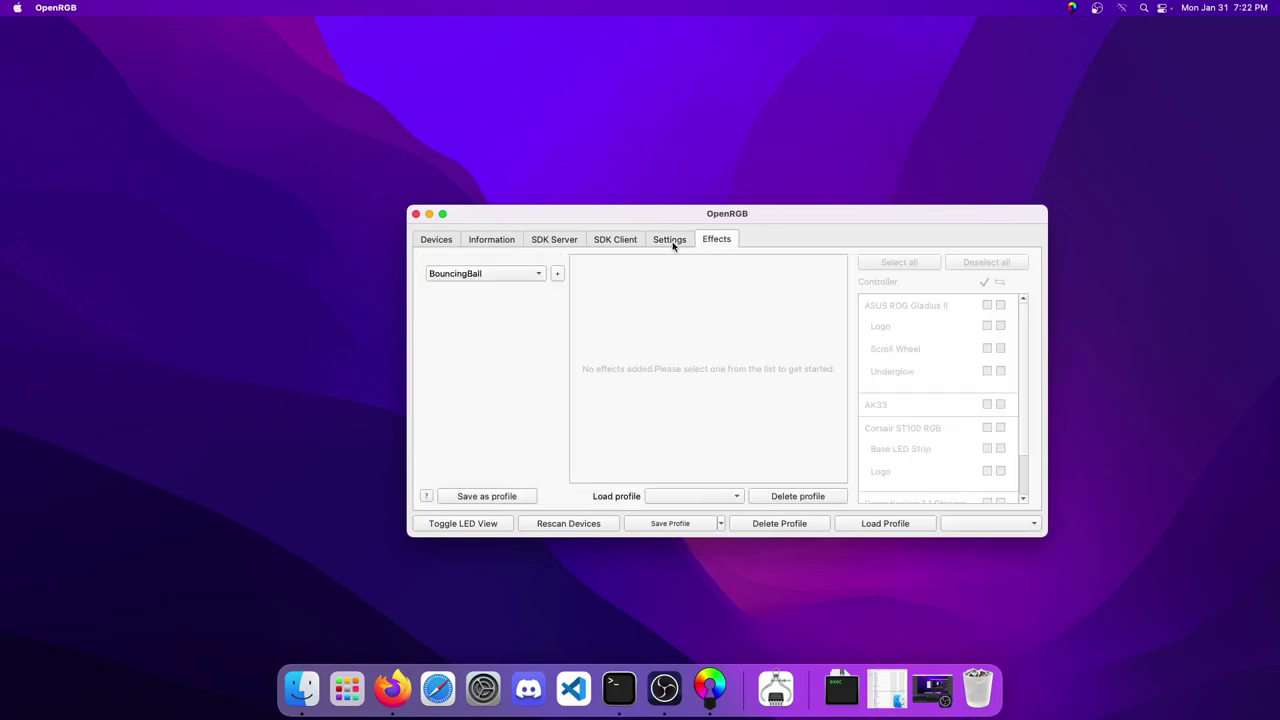
{"action": "left_click", "coordinate": [683, 241]}
{"action": "left_click", "coordinate": [706, 241]}
{"action": "left_click", "coordinate": [686, 241]}
{"action": "left_click", "coordinate": [710, 241]}
{"action": "left_click", "coordinate": [445, 276]}
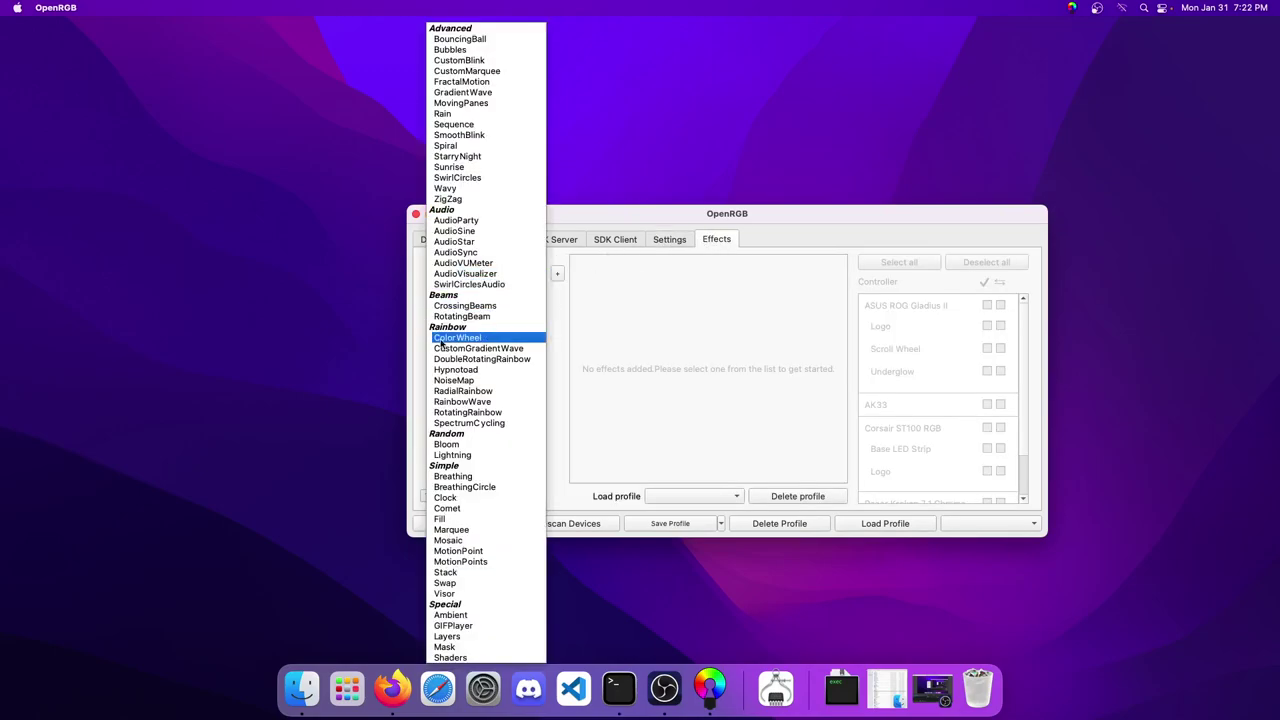
{"action": "left_click", "coordinate": [466, 402]}
{"action": "left_click", "coordinate": [557, 274]}
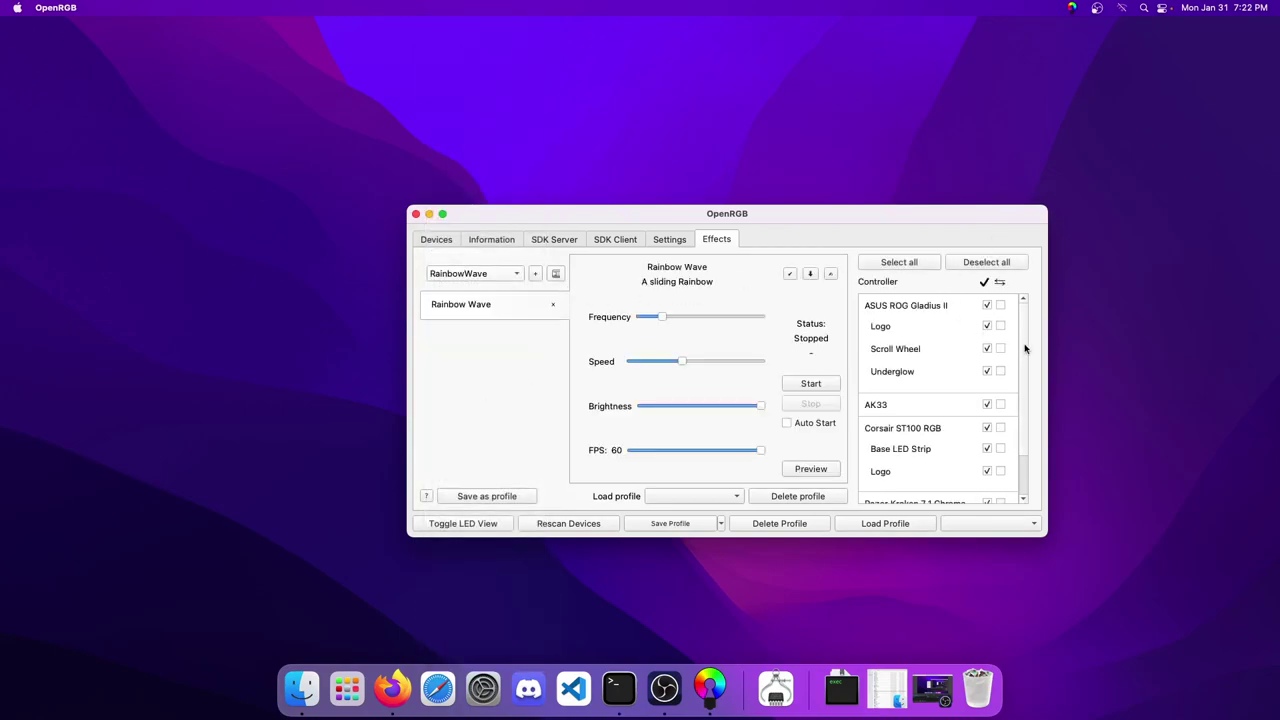
{"action": "scroll", "coordinate": [1025, 348], "scroll_direction": "down", "scroll_amount": 2}
{"action": "left_click_drag", "start_coordinate": [911, 204], "coordinate": [497, 106]}
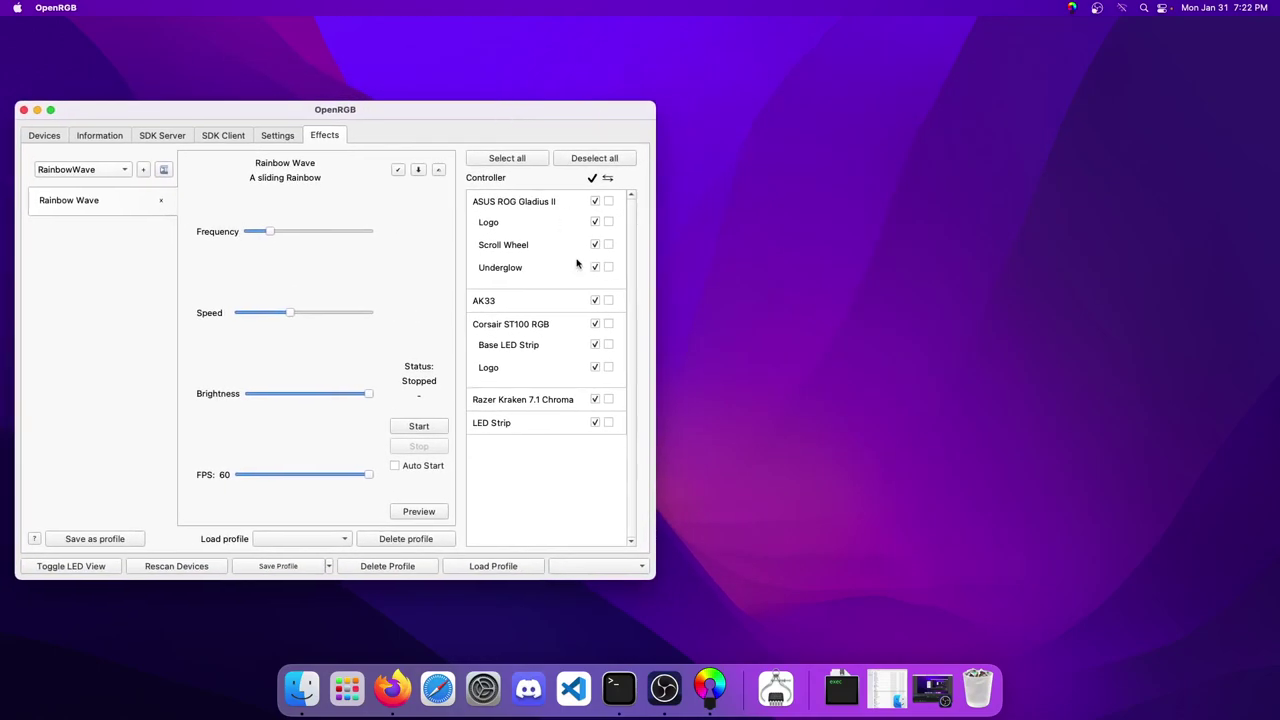
Step: Switch OBS to the desk camera scene, minimize it, and start the Rainbow Wave effect
{"action": "left_click", "coordinate": [664, 688]}
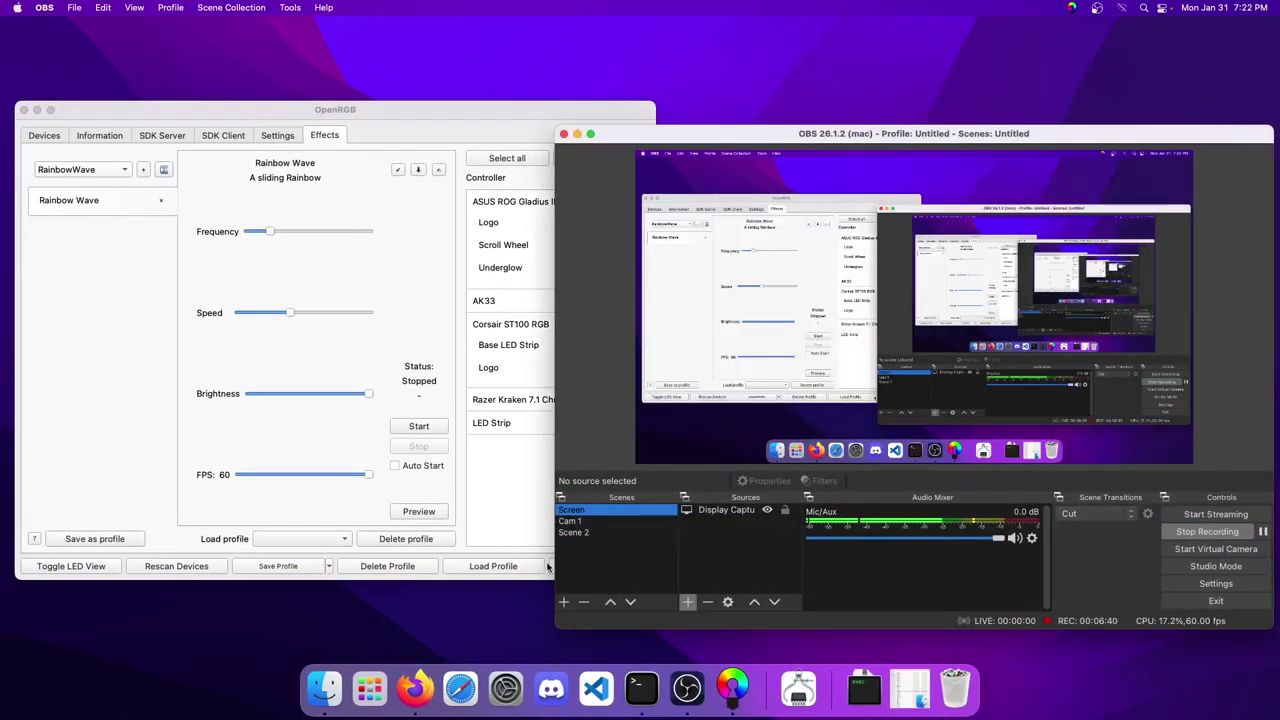
{"action": "left_click", "coordinate": [580, 532]}
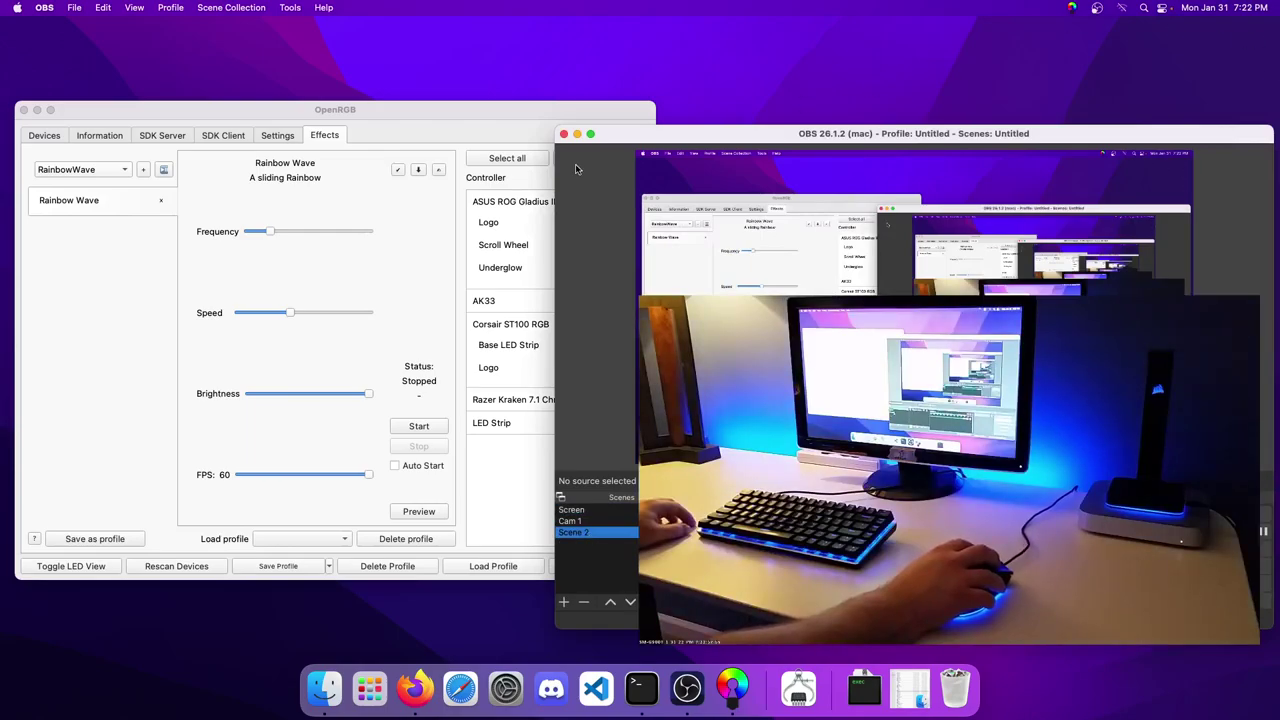
{"action": "left_click", "coordinate": [577, 133]}
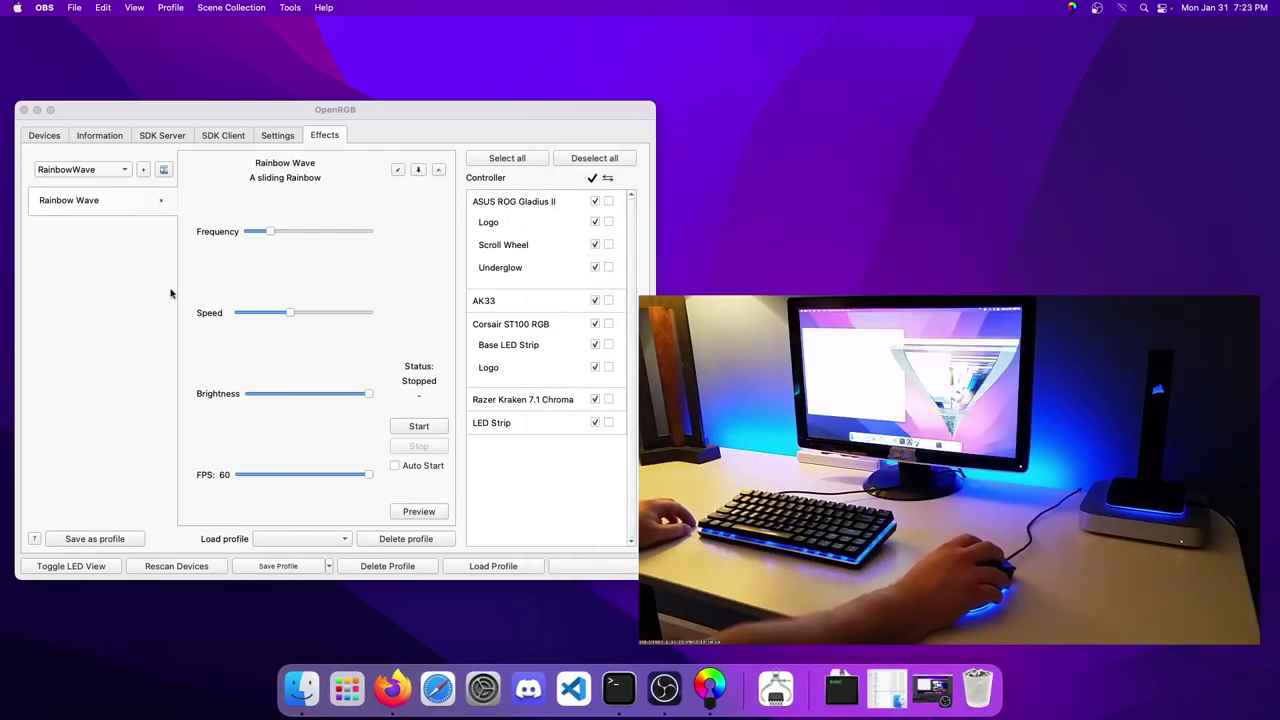
{"action": "left_click", "coordinate": [403, 432]}
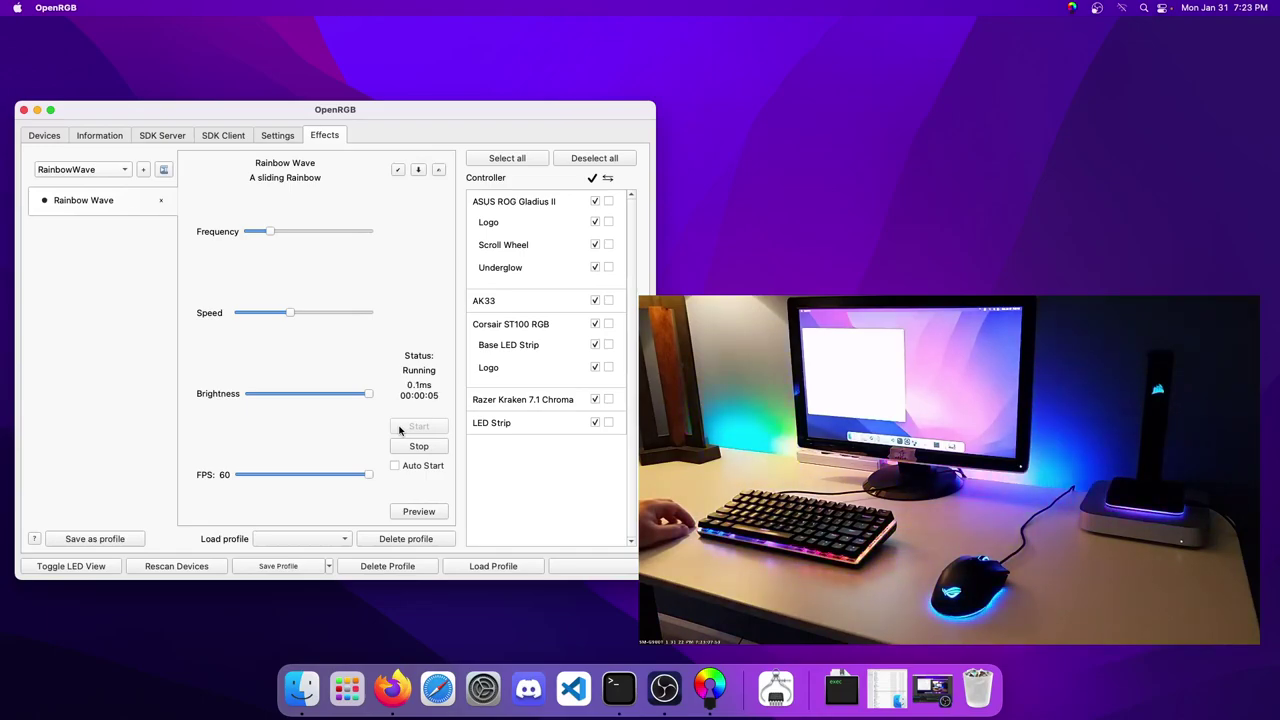
Step: Stop and remove Rainbow Wave, then add and start Visor with Random colours ticked
{"action": "left_click", "coordinate": [419, 446]}
{"action": "left_click", "coordinate": [161, 200]}
{"action": "left_click", "coordinate": [130, 170]}
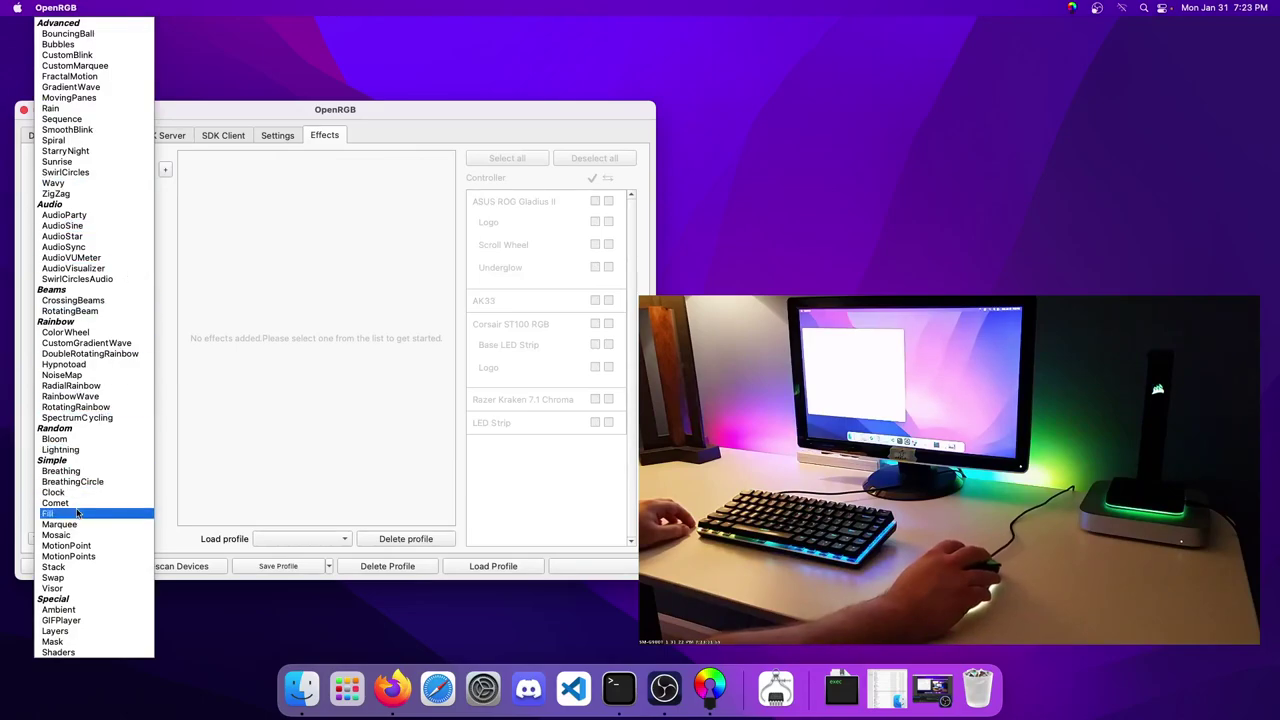
{"action": "left_click", "coordinate": [66, 588]}
{"action": "left_click", "coordinate": [165, 170]}
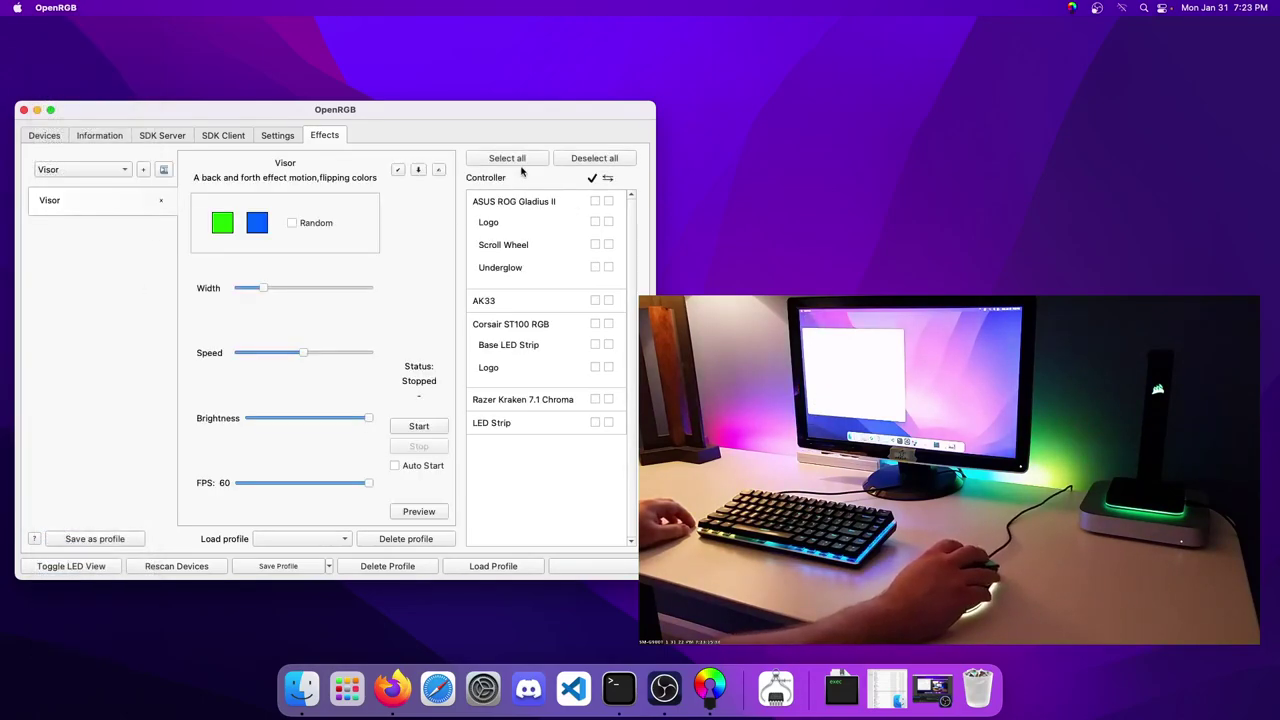
{"action": "left_click", "coordinate": [418, 426]}
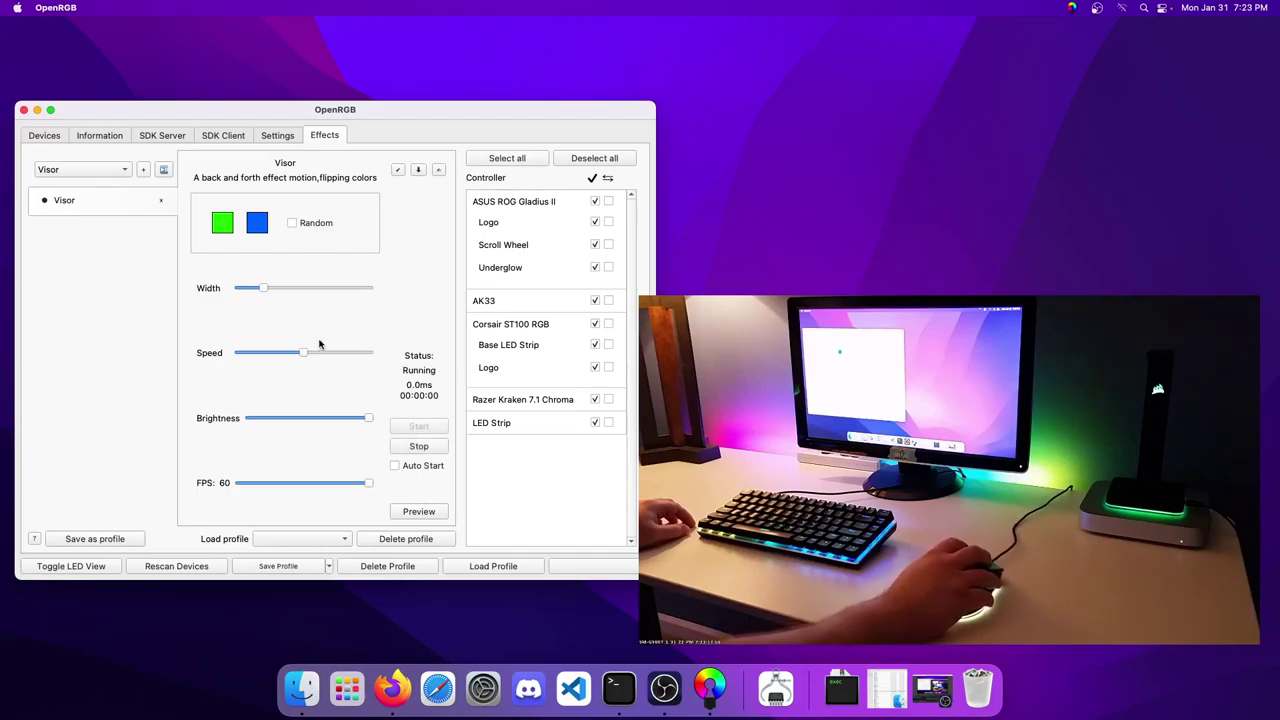
{"action": "left_click", "coordinate": [311, 228]}
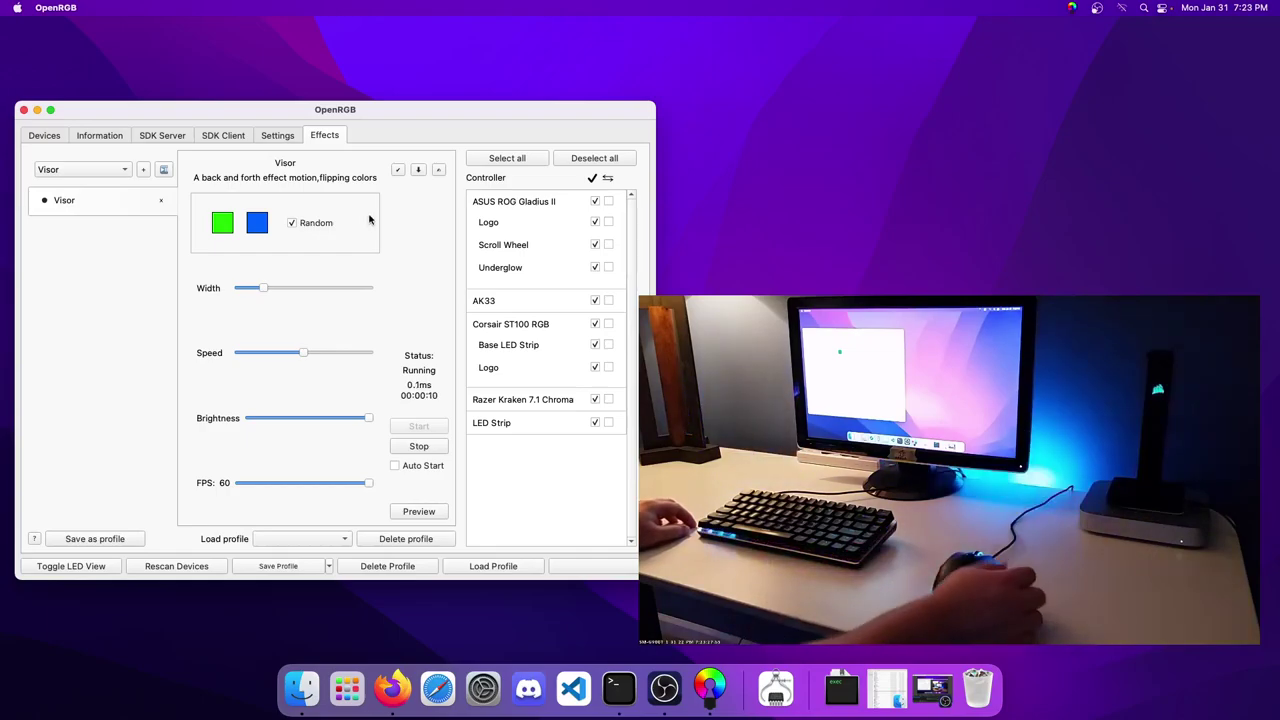
Step: Remove the Visor effect and add a Shaders effect in its place
{"action": "left_click", "coordinate": [152, 200]}
{"action": "left_click", "coordinate": [126, 172]}
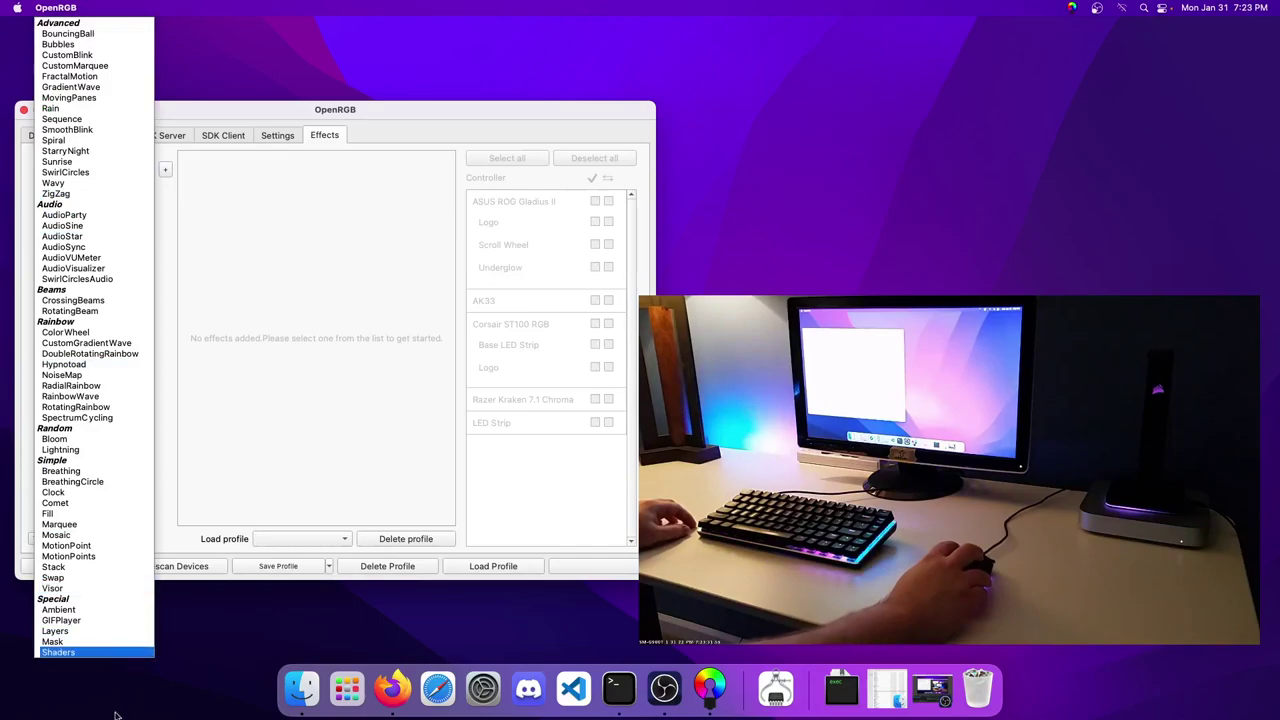
{"action": "left_click", "coordinate": [78, 657]}
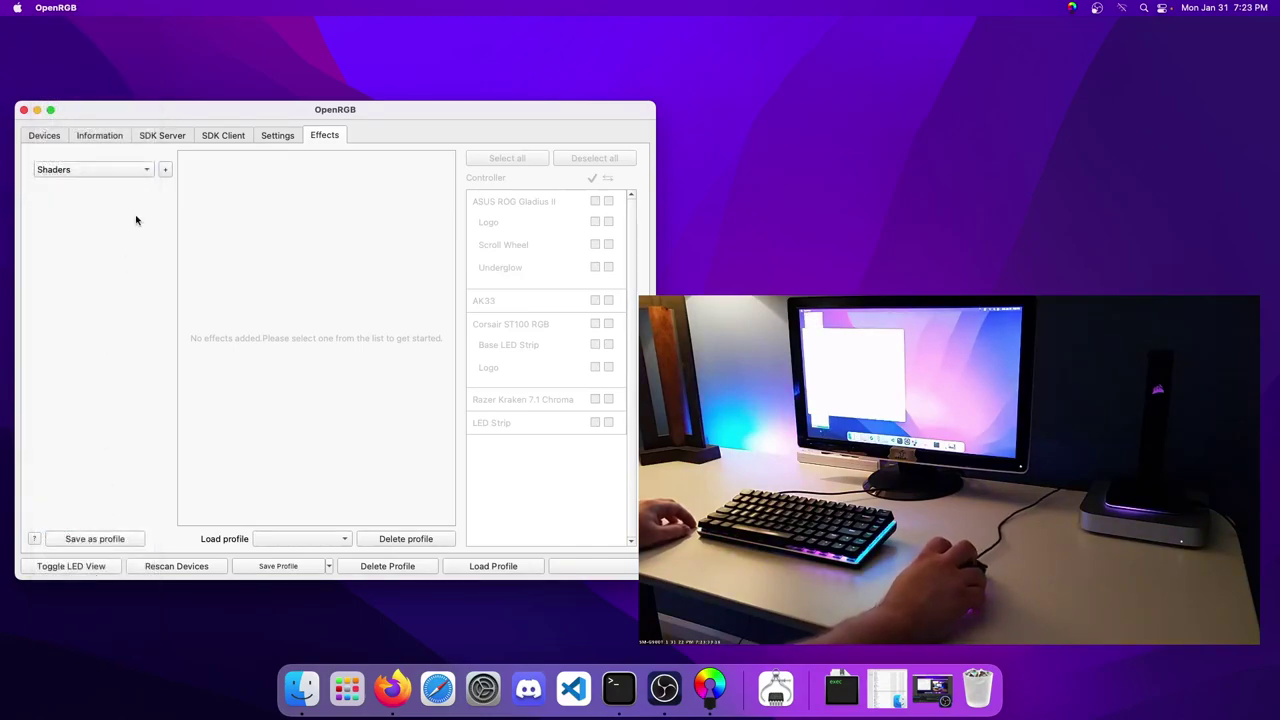
{"action": "left_click", "coordinate": [163, 170]}
Step: Run the crazy-lines.fs shader with rendering preview on, then remove it and reopen the effect list
{"action": "left_click", "coordinate": [300, 374]}
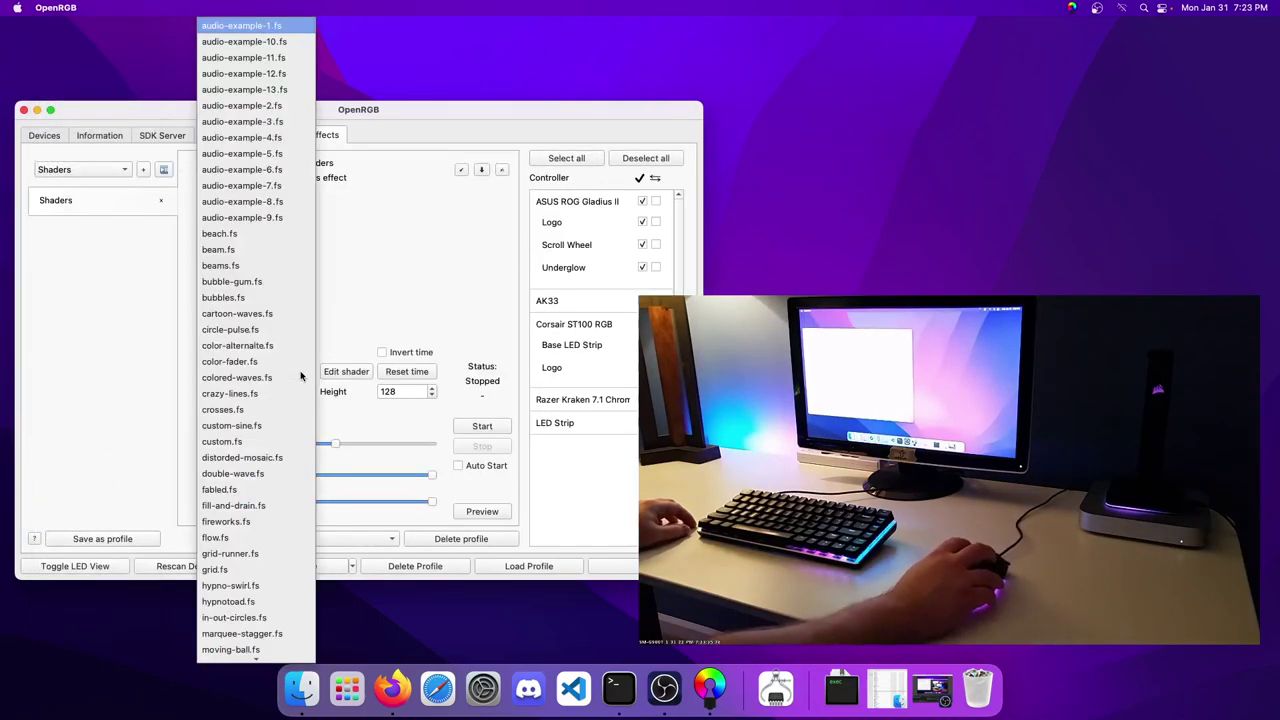
{"action": "left_click", "coordinate": [300, 392]}
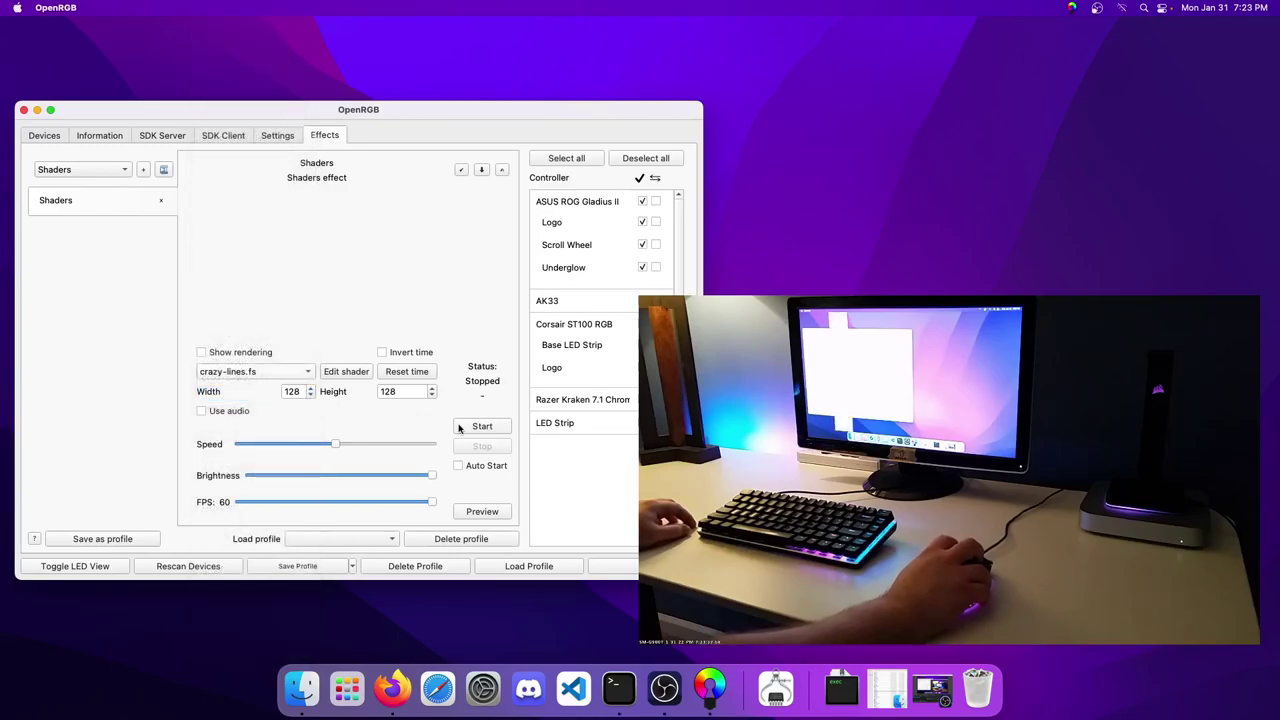
{"action": "left_click", "coordinate": [201, 352]}
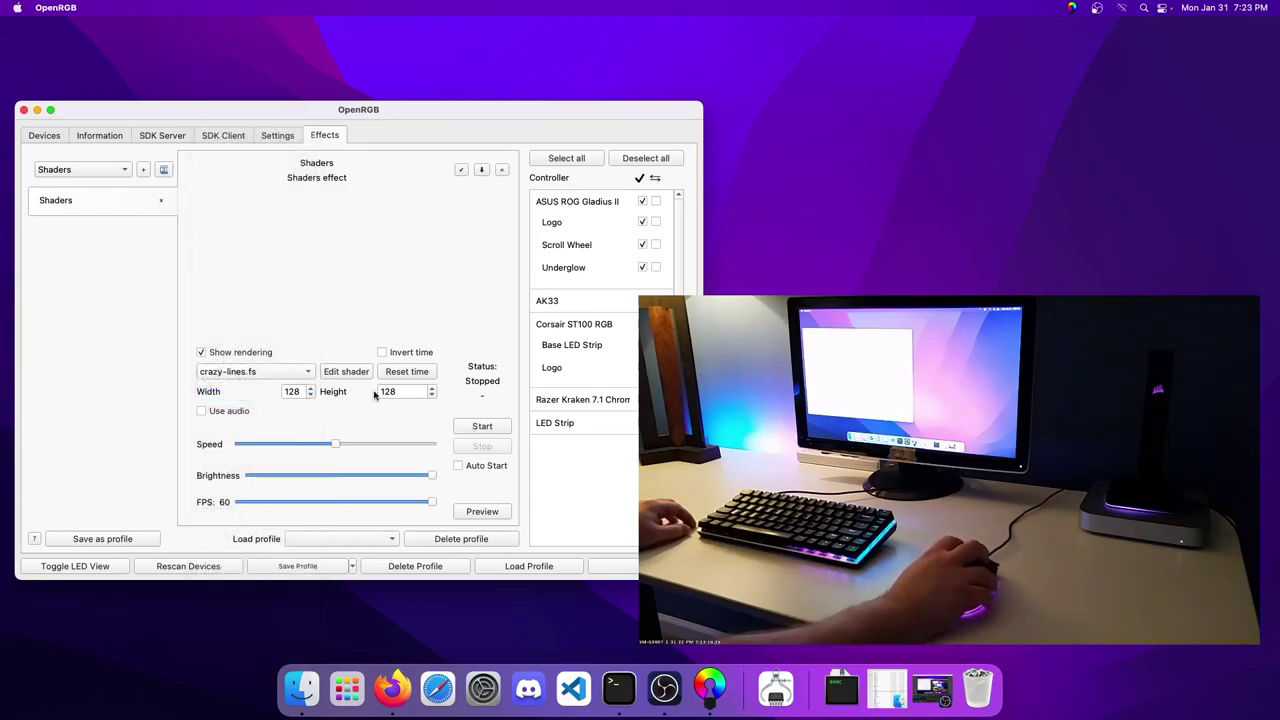
{"action": "left_click", "coordinate": [482, 427]}
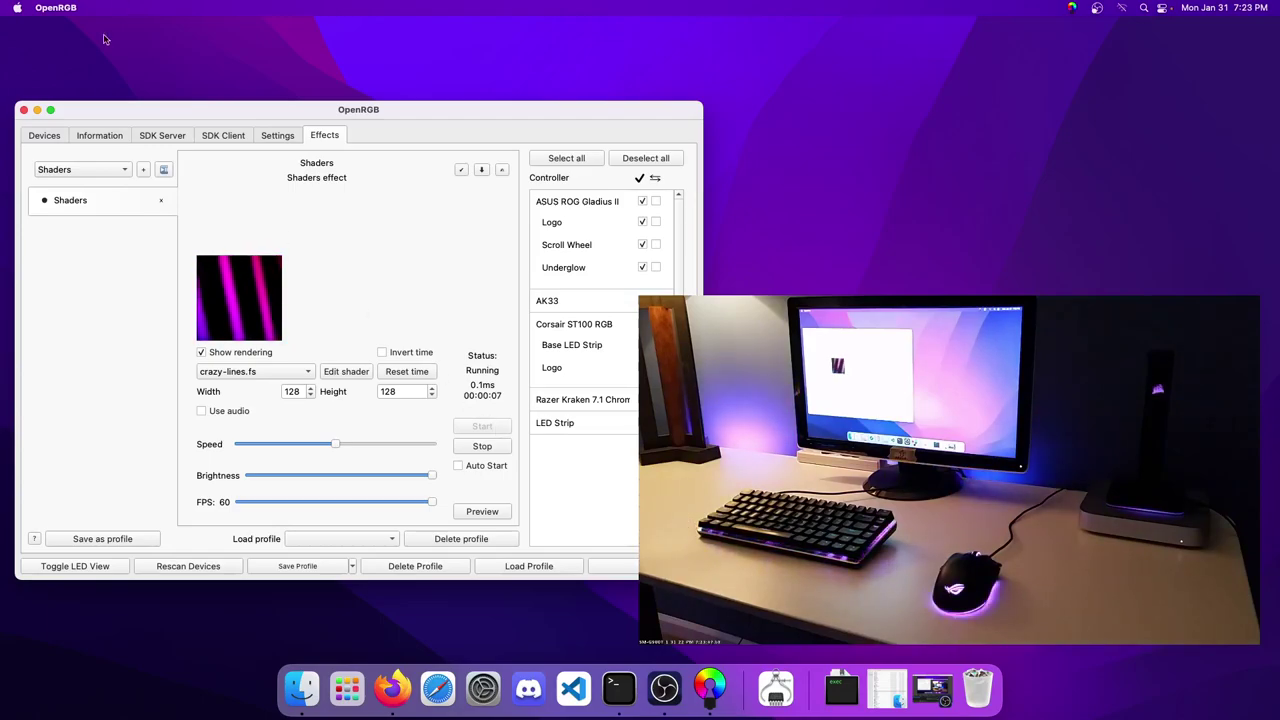
{"action": "left_click", "coordinate": [161, 203]}
{"action": "left_click", "coordinate": [132, 172]}
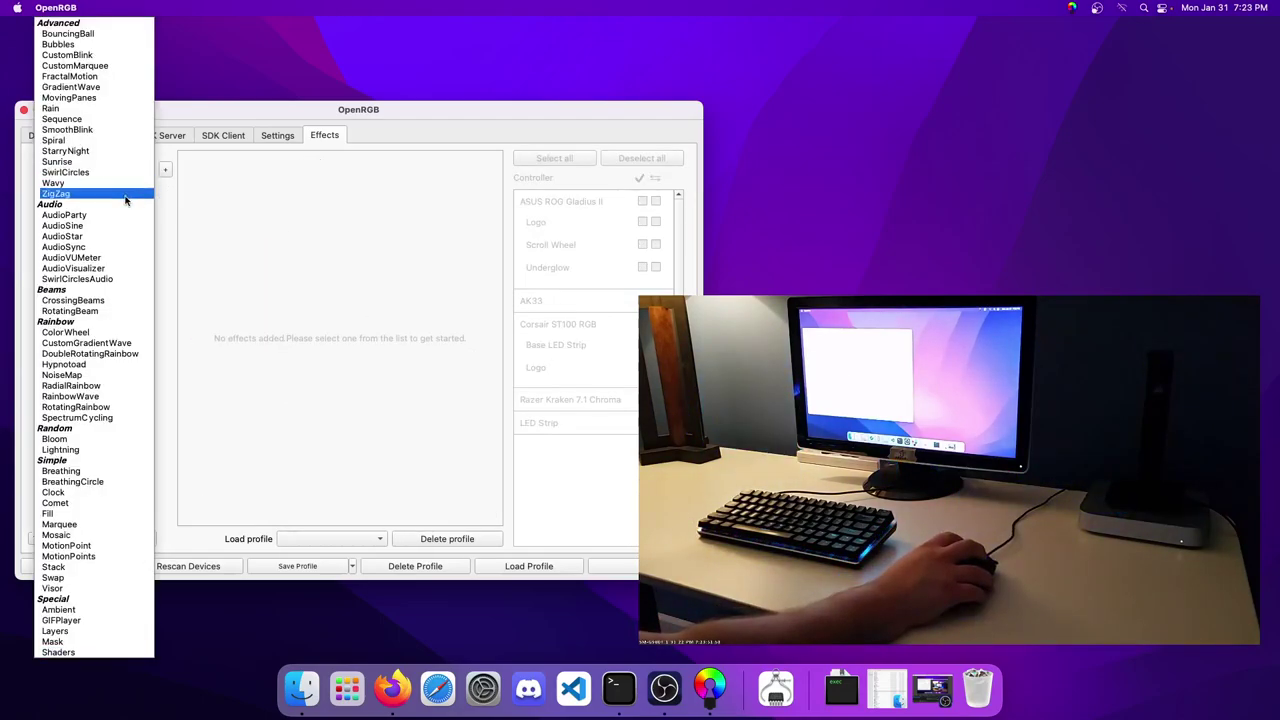
Step: Add AudioVisualizer on all device zones, start it, and raise Amplitude to 100000
{"action": "left_click", "coordinate": [110, 269]}
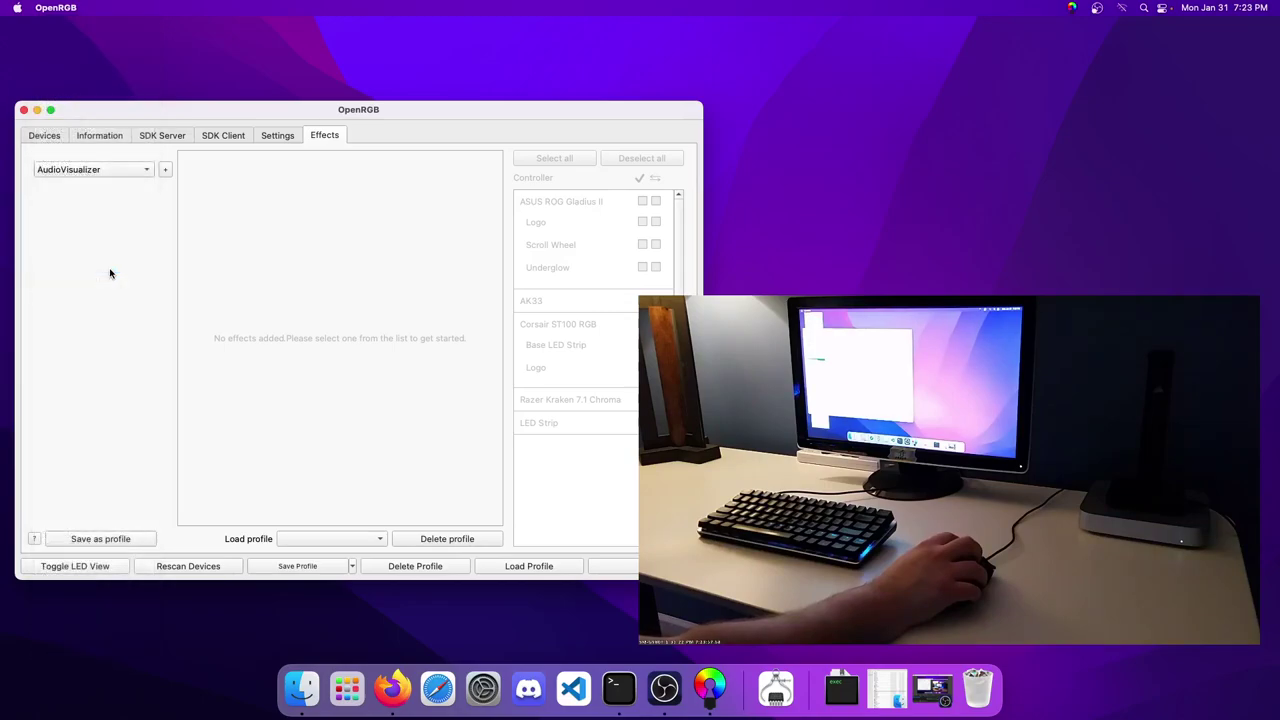
{"action": "left_click", "coordinate": [165, 170]}
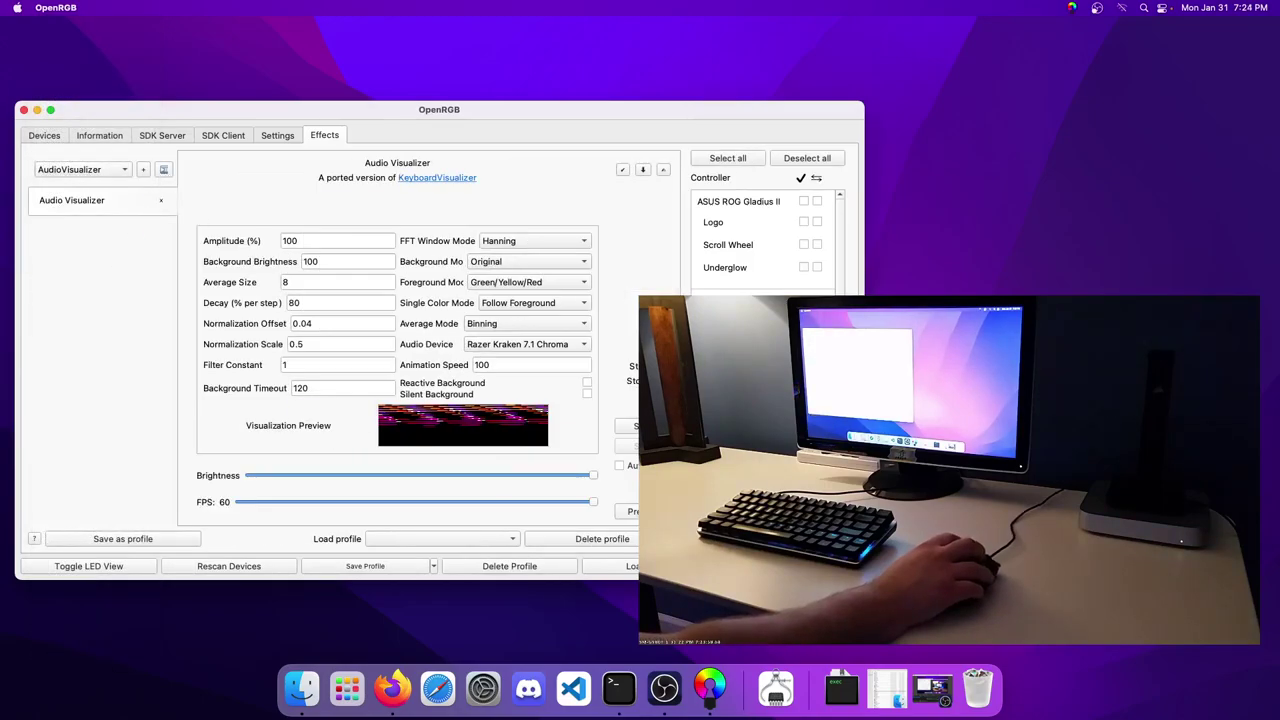
{"action": "left_click", "coordinate": [760, 159]}
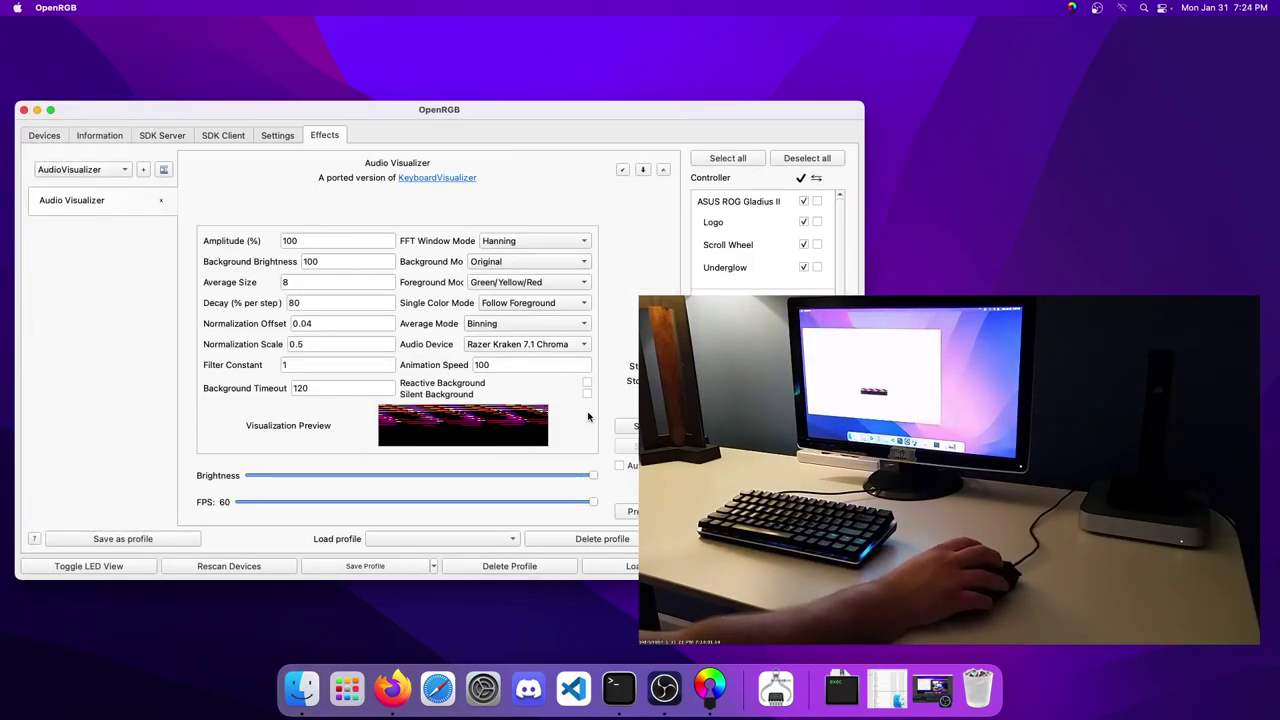
{"action": "left_click", "coordinate": [626, 426]}
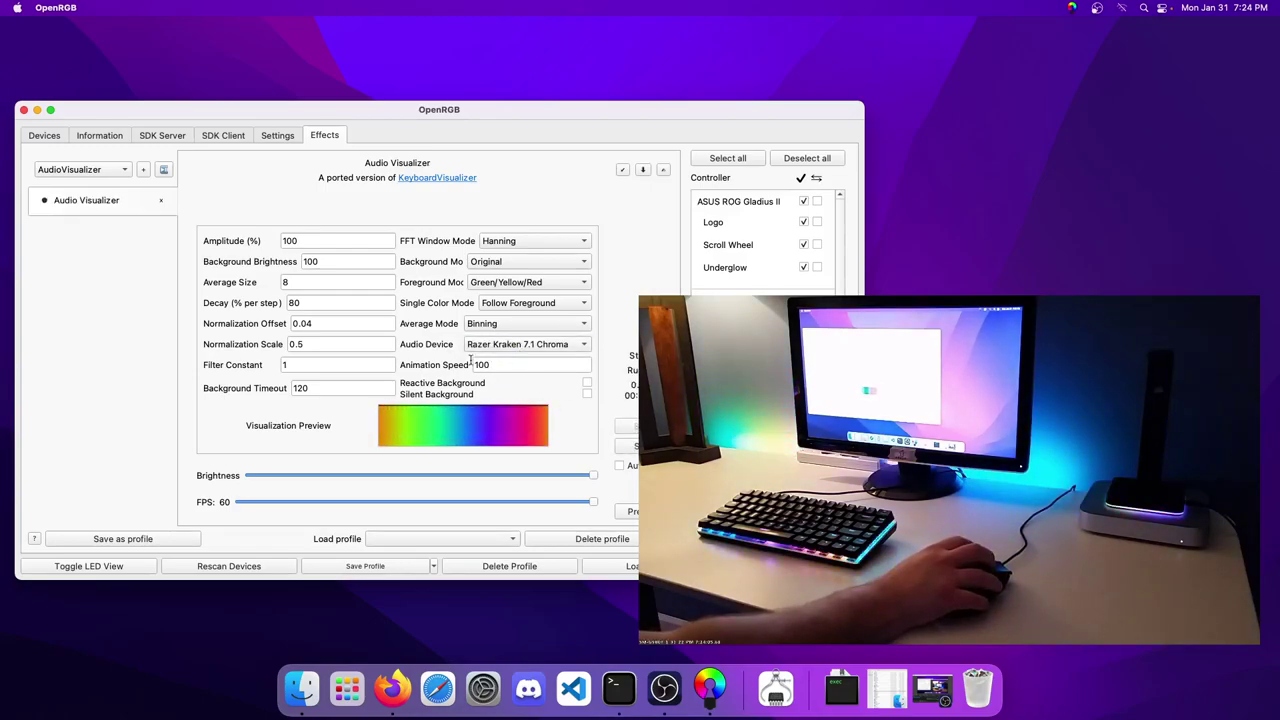
{"action": "left_click", "coordinate": [311, 240]}
{"action": "type", "text": "00"}
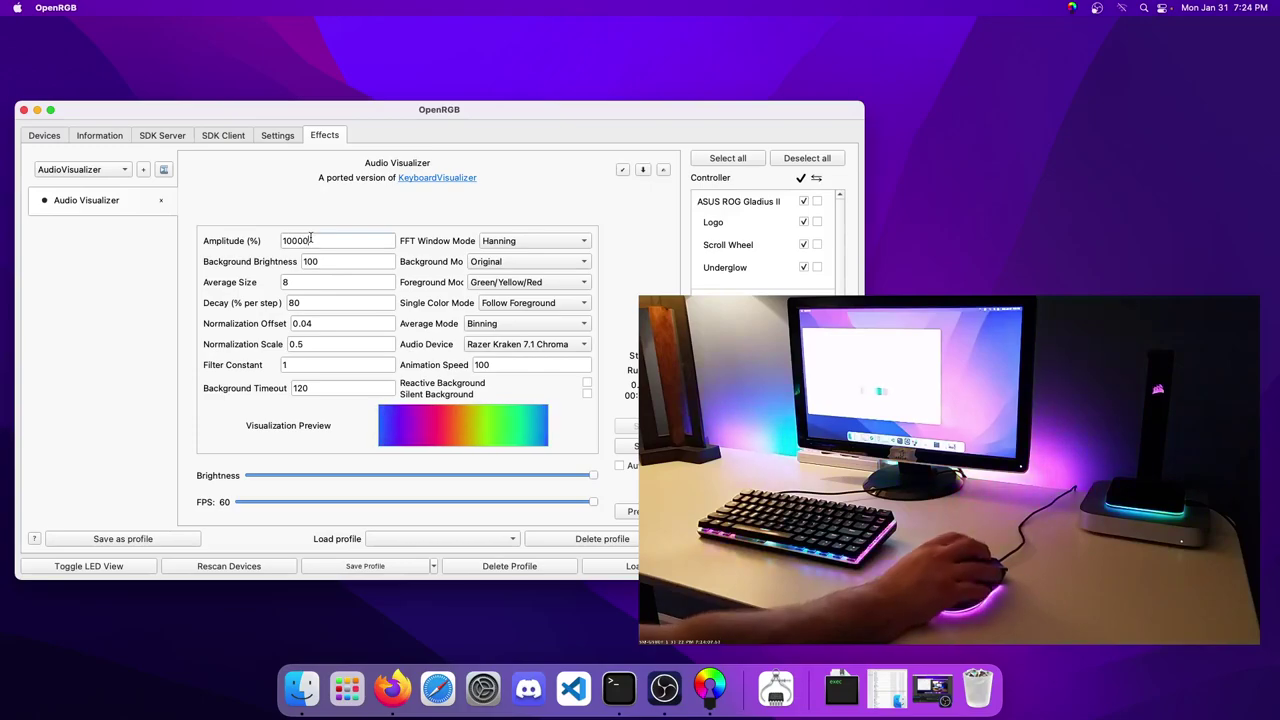
{"action": "type", "text": "0"}
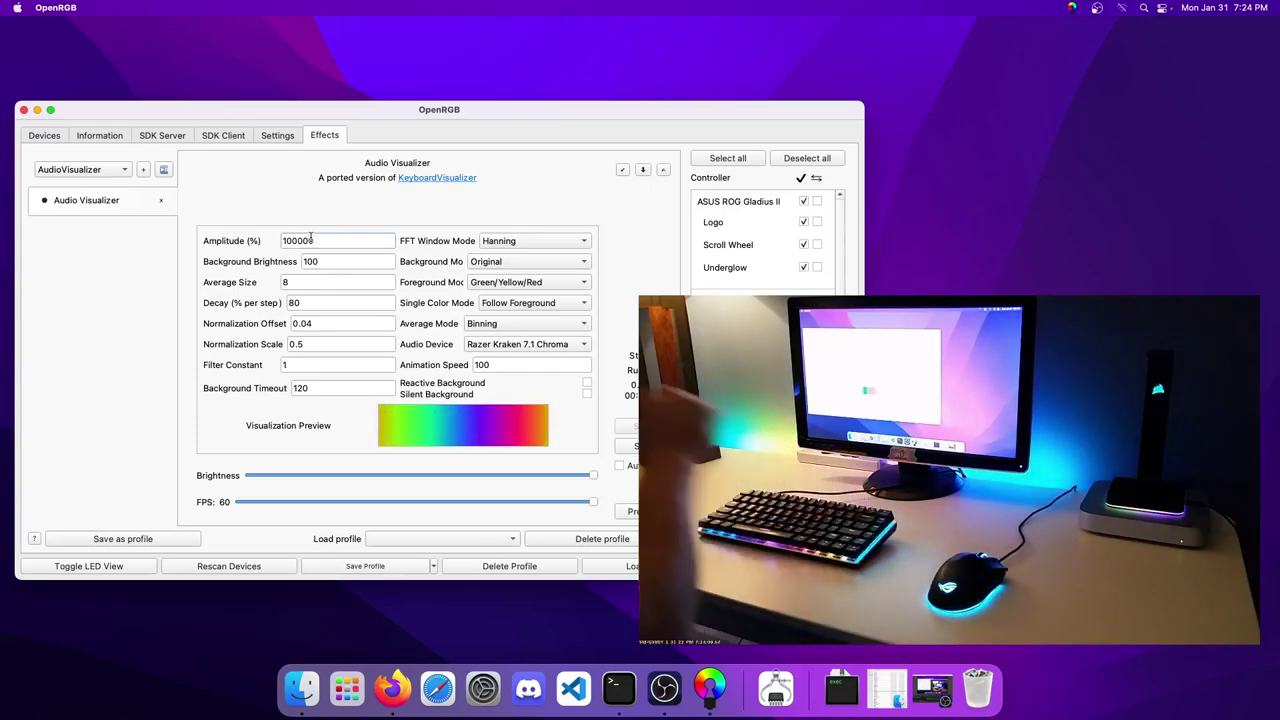
Step: Keep Razer Kraken 7.1 Chroma as the audio source, then stop and remove the visualizer
{"action": "mouse_move", "coordinate": [548, 115]}
{"action": "left_mouse_down"}
{"action": "mouse_move", "coordinate": [719, 293]}
{"action": "mouse_move", "coordinate": [647, 474]}
{"action": "mouse_move", "coordinate": [775, 34]}
{"action": "mouse_move", "coordinate": [713, 114]}
{"action": "mouse_move", "coordinate": [526, 100]}
{"action": "mouse_move", "coordinate": [537, 100]}
{"action": "left_mouse_up"}
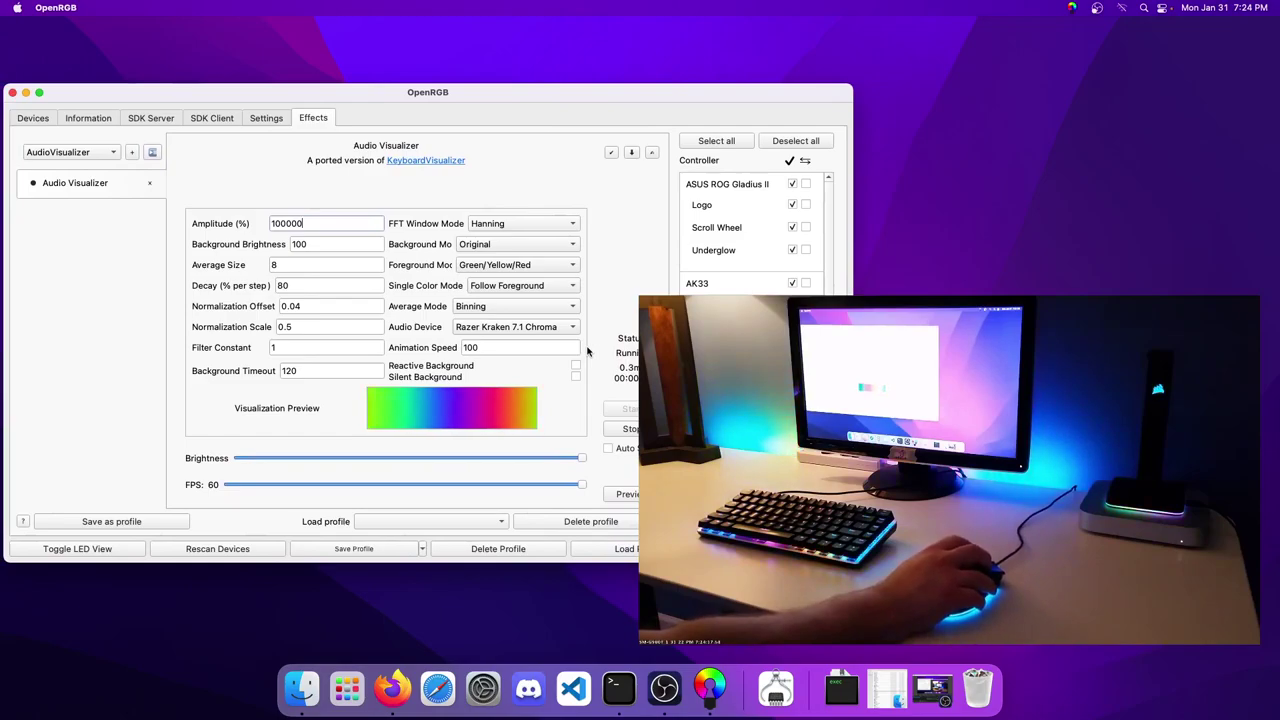
{"action": "left_click", "coordinate": [500, 330]}
{"action": "left_click", "coordinate": [505, 330]}
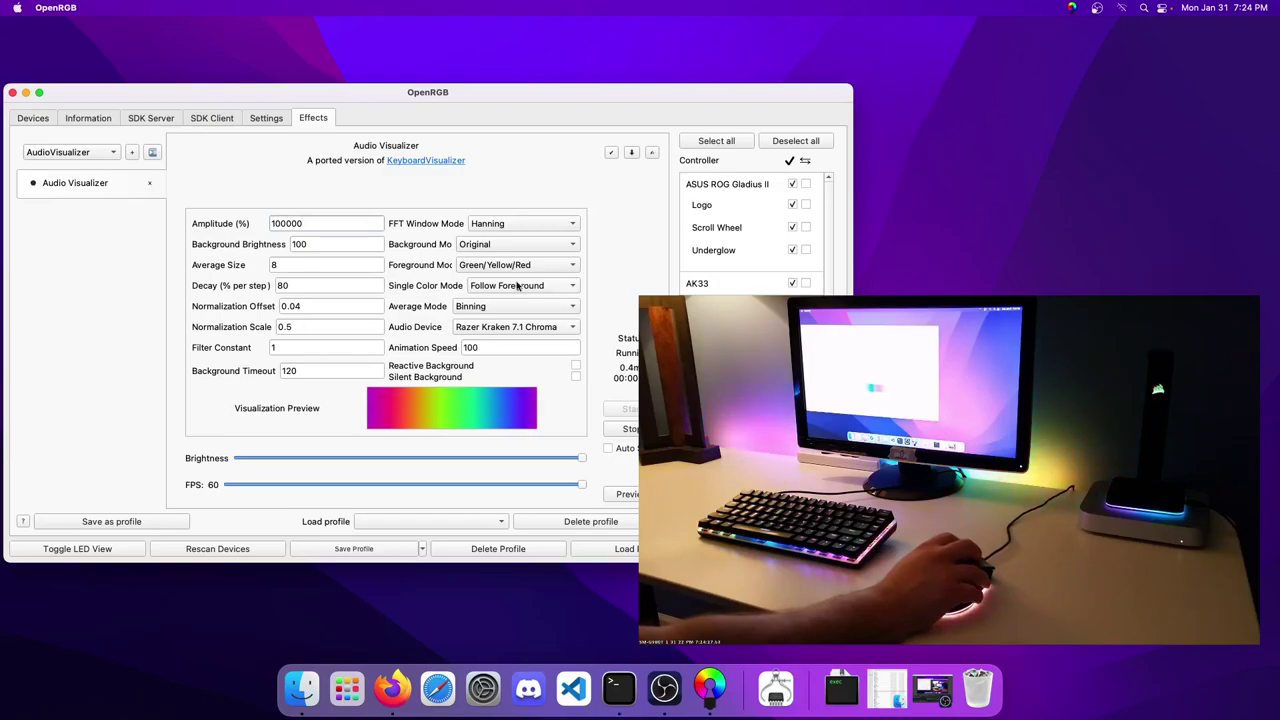
{"action": "left_click", "coordinate": [628, 428]}
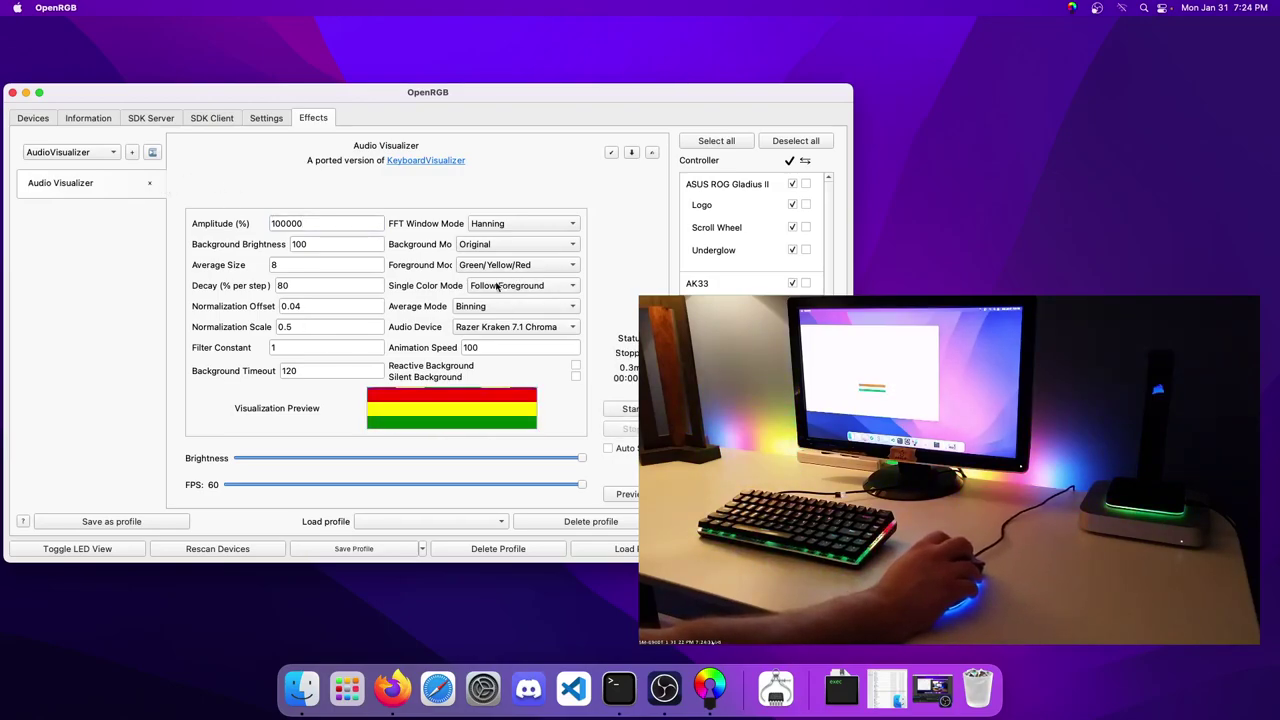
{"action": "left_click", "coordinate": [149, 183]}
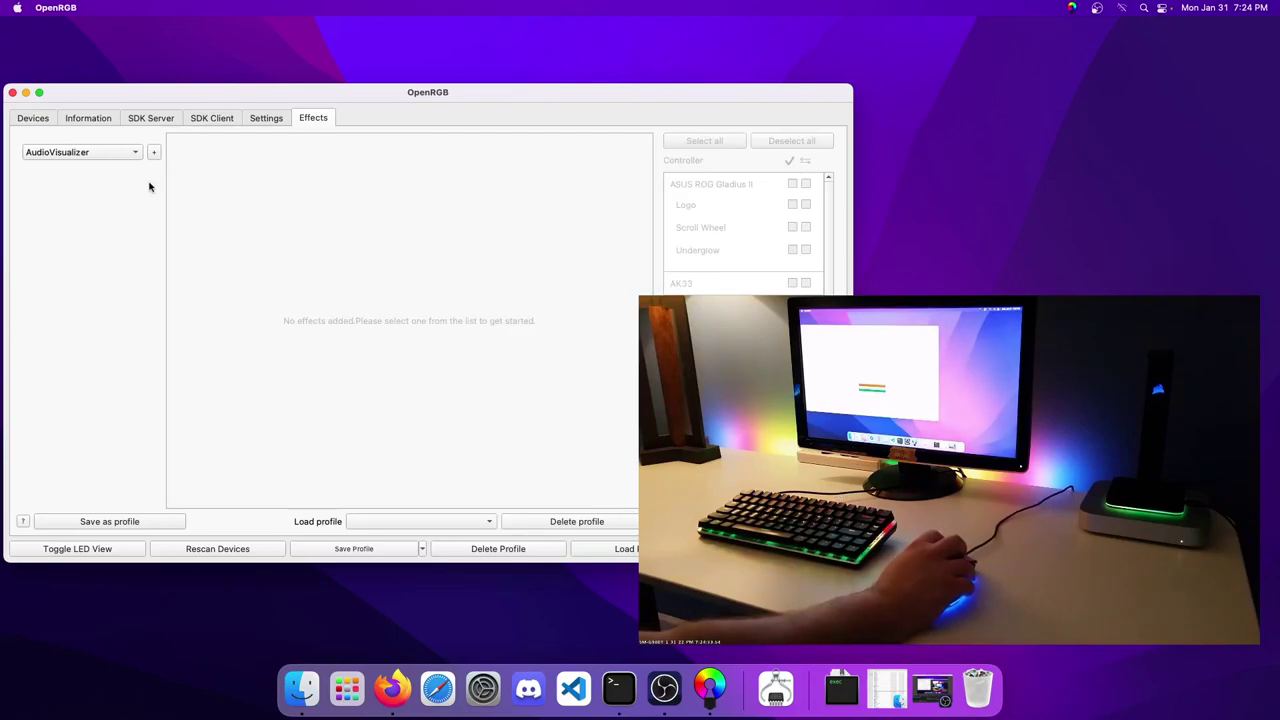
Step: Add a RainbowWave effect, apply it to every device zone, and start it
{"action": "left_click", "coordinate": [60, 152]}
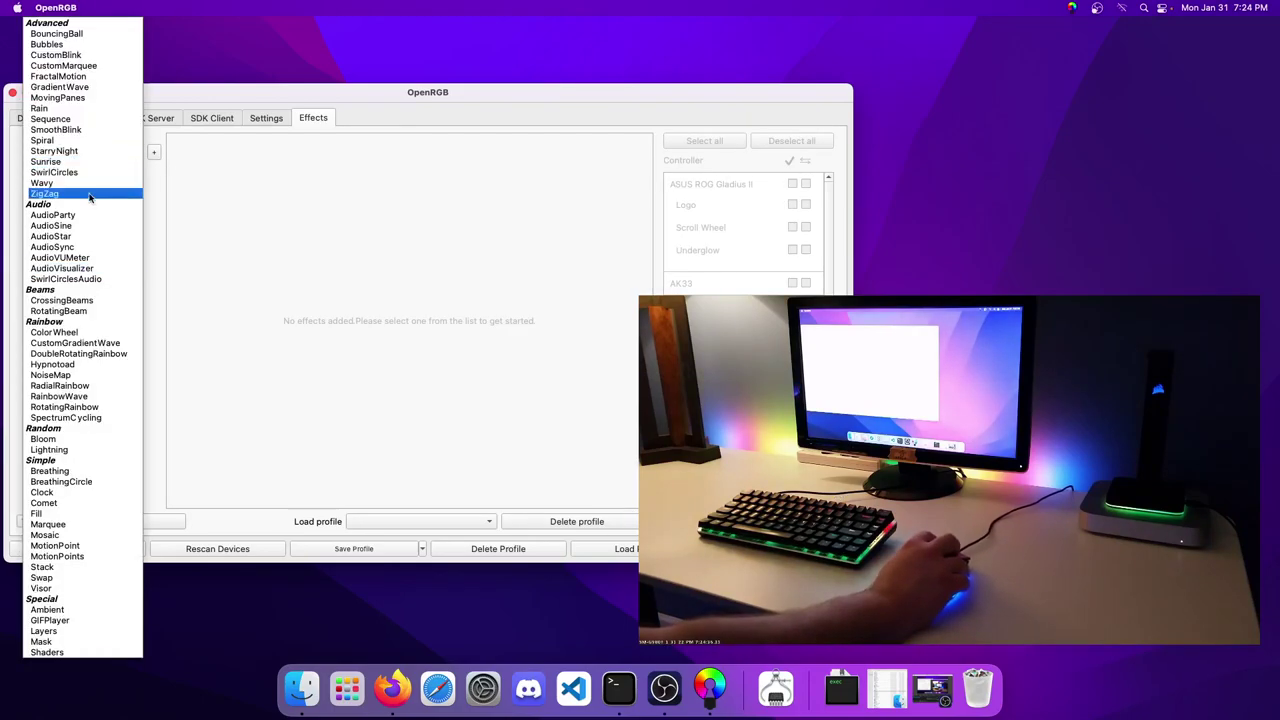
{"action": "left_click", "coordinate": [87, 398]}
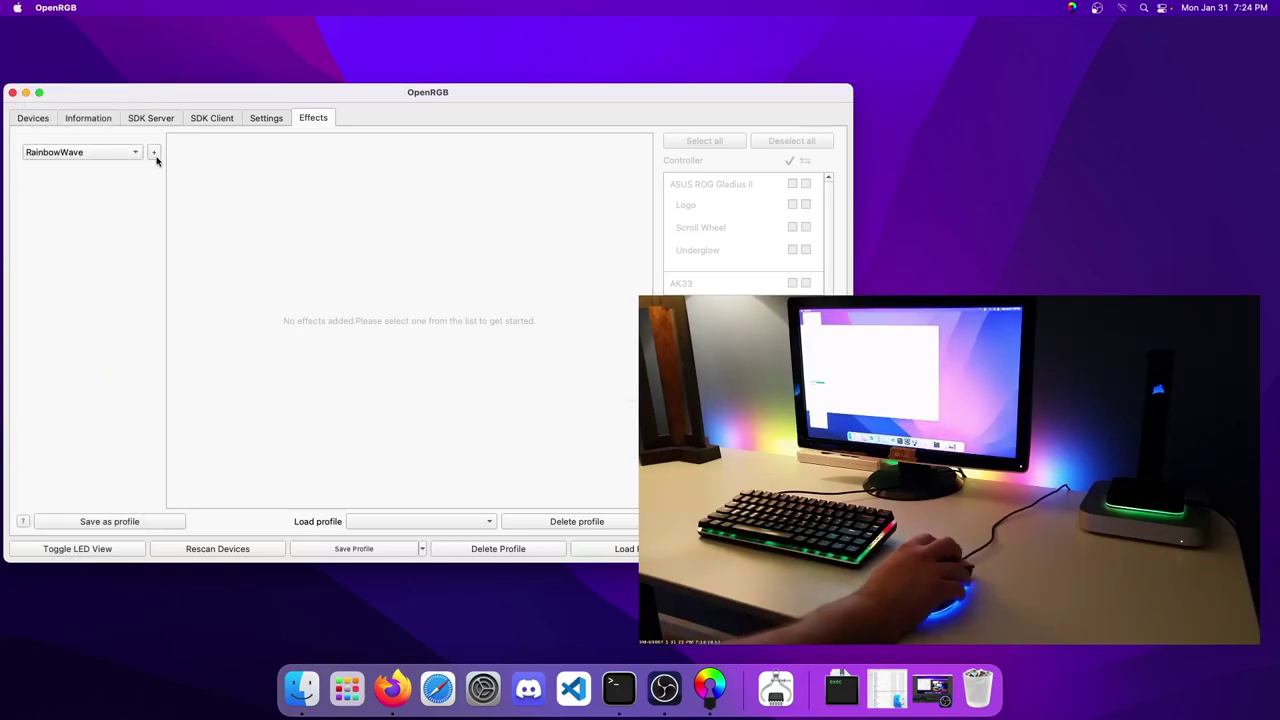
{"action": "left_click", "coordinate": [153, 155]}
{"action": "left_click", "coordinate": [730, 143]}
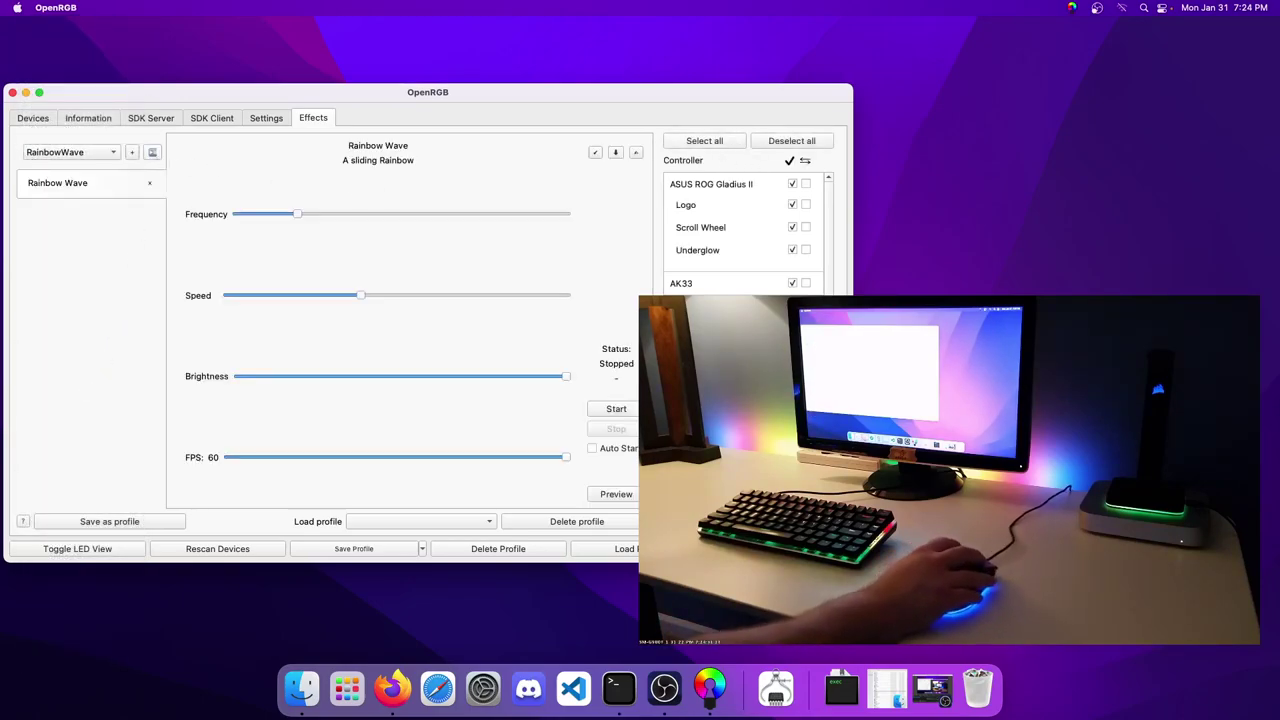
{"action": "left_click", "coordinate": [616, 409]}
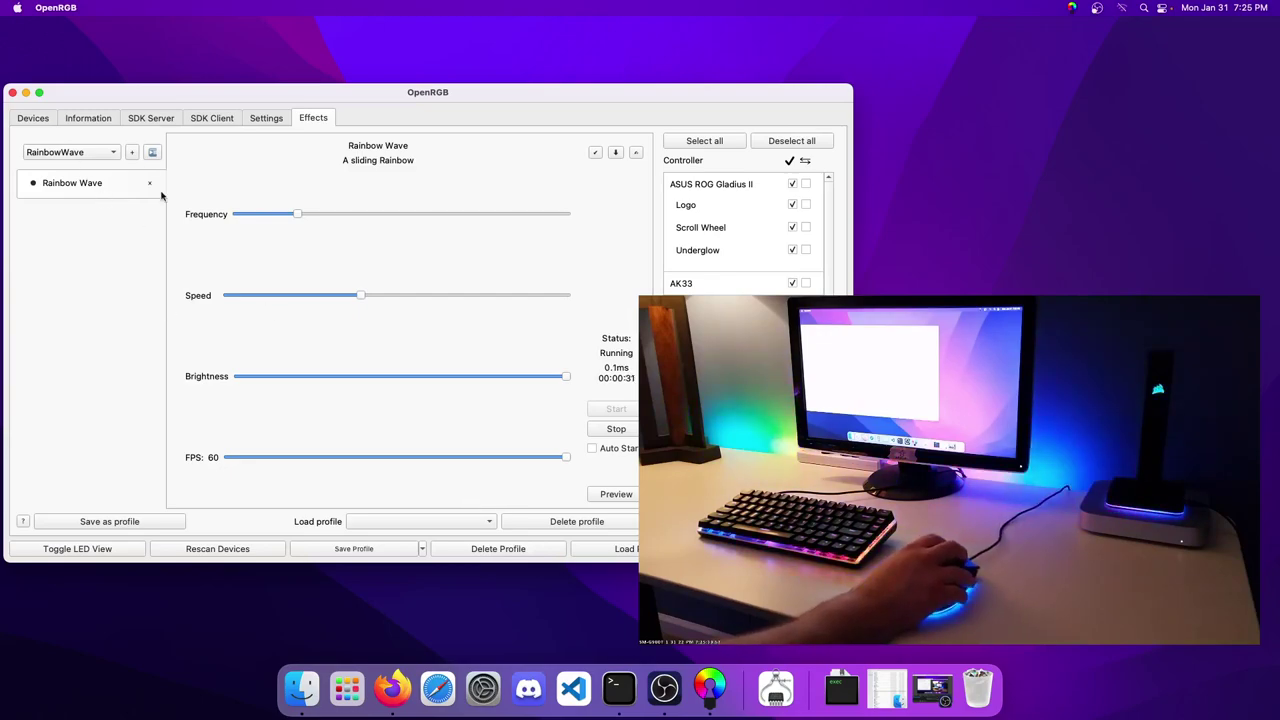
Step: Open the General page of Security & Privacy in System Preferences
{"action": "left_click", "coordinate": [482, 690]}
{"action": "left_click", "coordinate": [626, 226]}
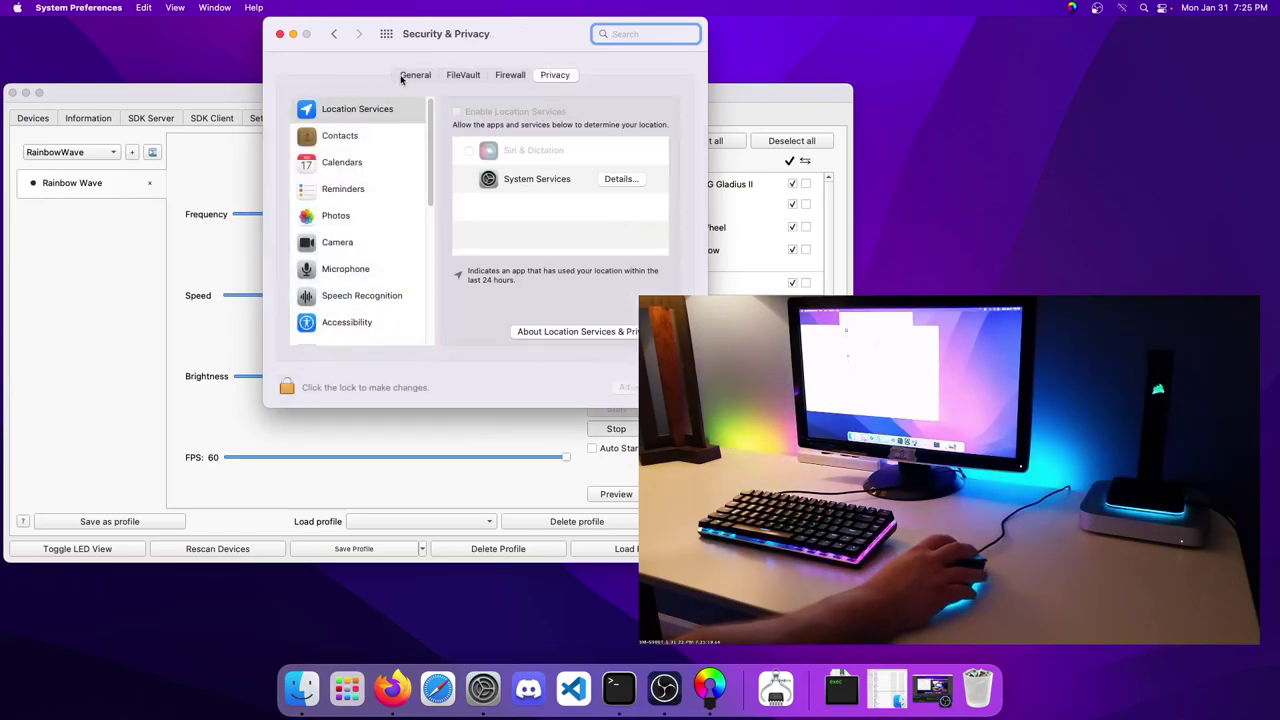
{"action": "left_click", "coordinate": [414, 75]}
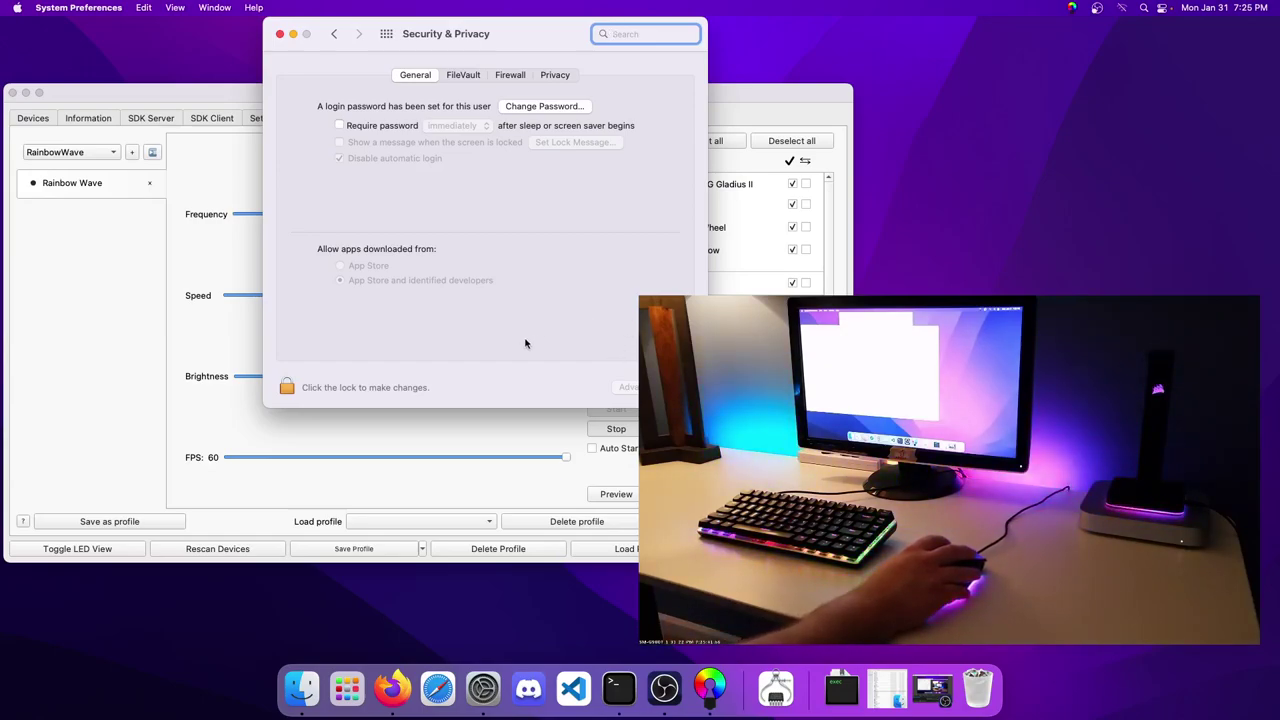
Step: Close the OpenRGB window, leaving the Security & Privacy General pane visible
{"action": "left_click", "coordinate": [60, 293]}
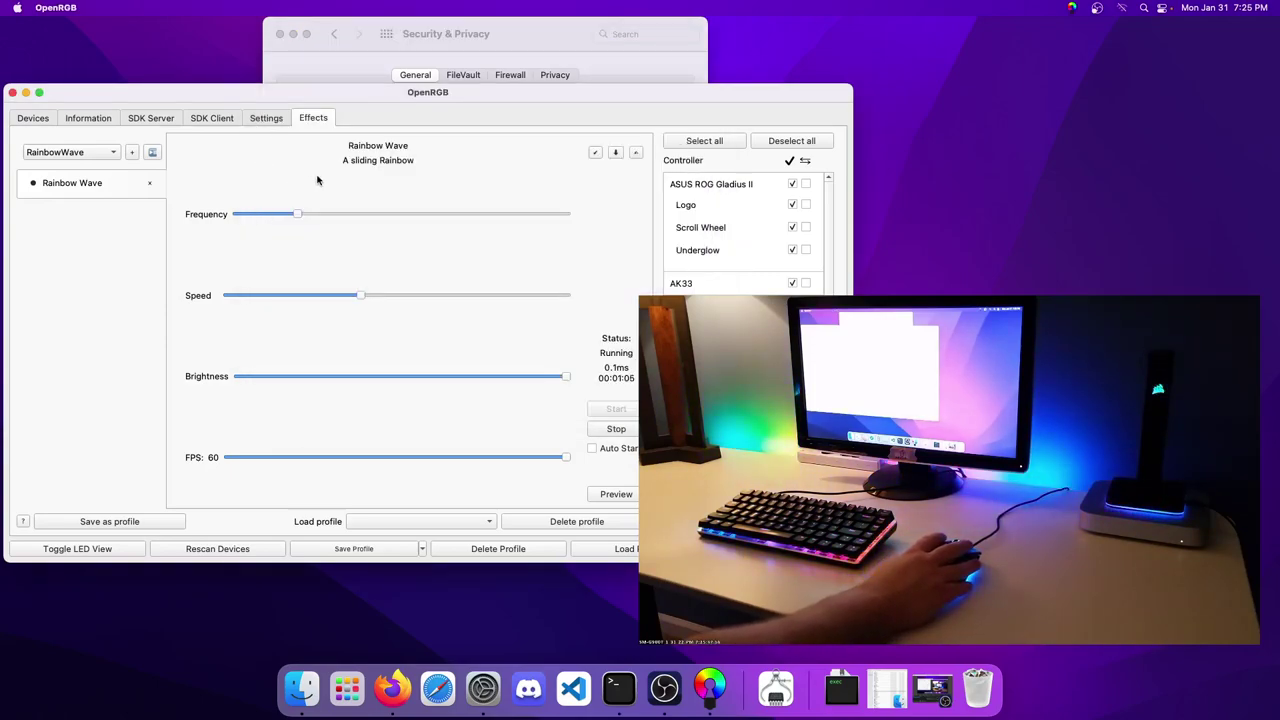
{"action": "left_click", "coordinate": [489, 31]}
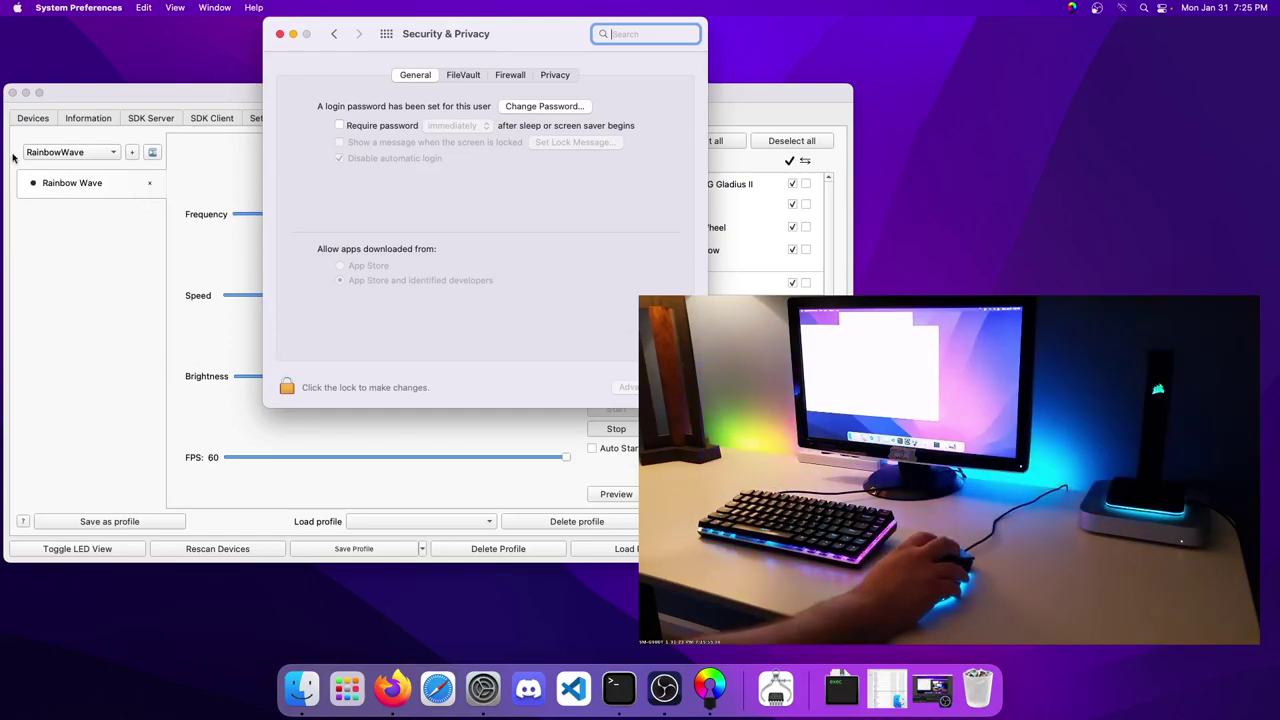
{"action": "left_click", "coordinate": [60, 106]}
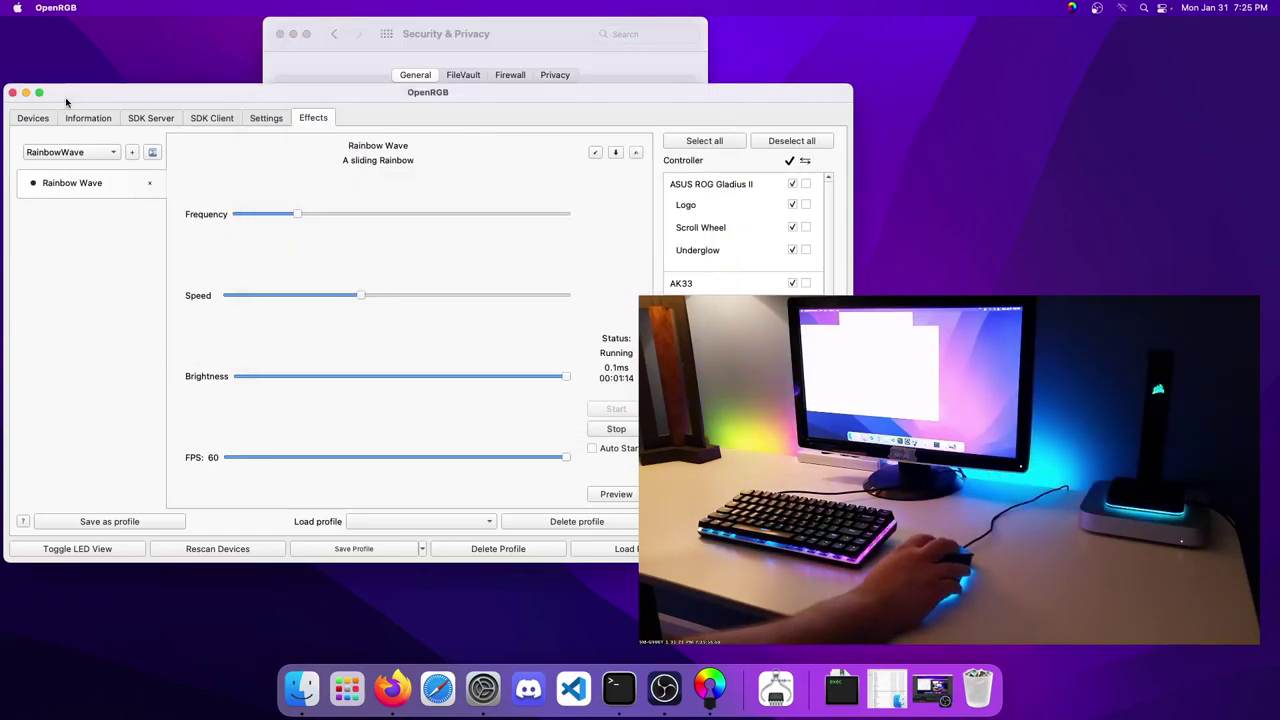
{"action": "left_click", "coordinate": [12, 93]}
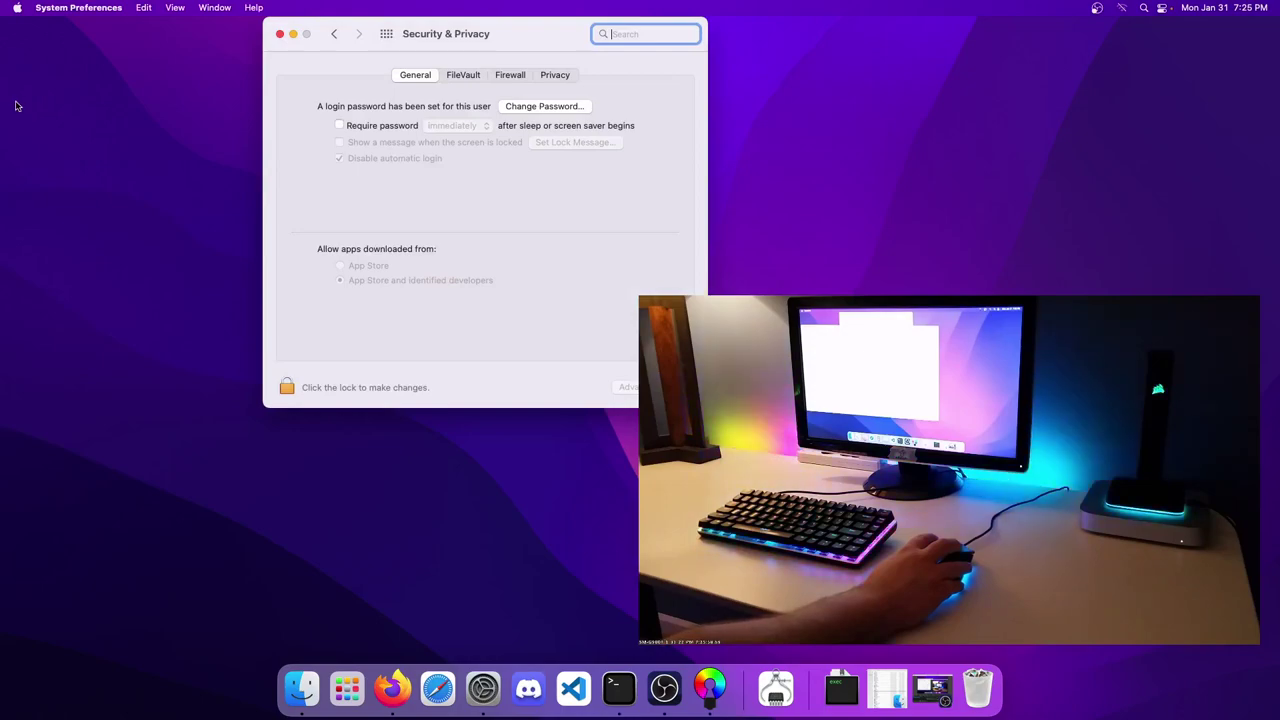
Step: Close Security & Privacy and return to the OBS window showing Scene 2
{"action": "left_click", "coordinate": [279, 35]}
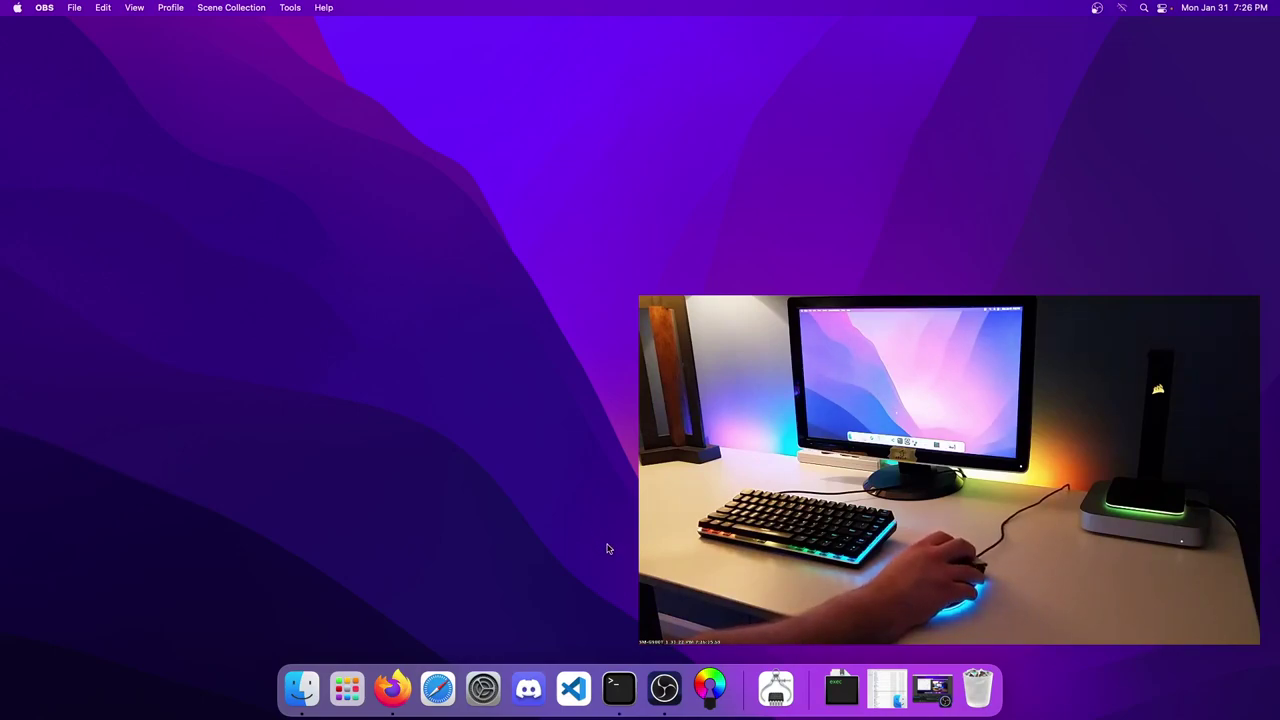
{"action": "left_click", "coordinate": [664, 688]}
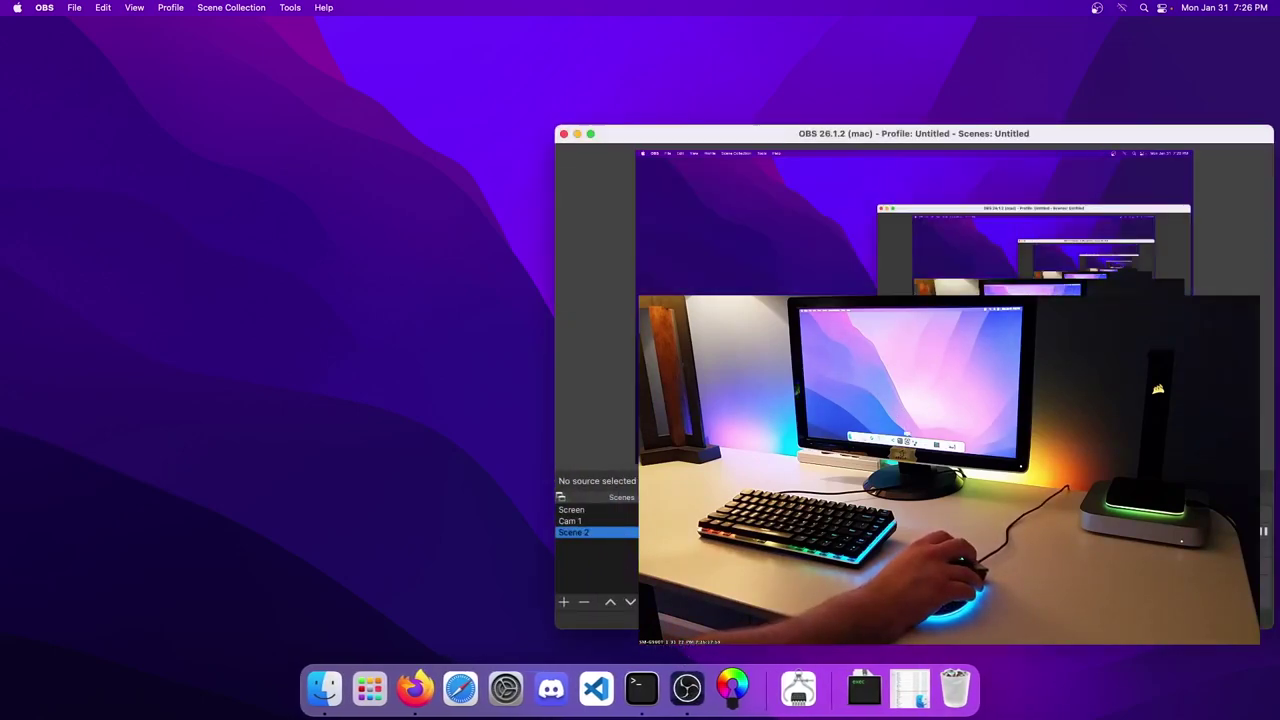